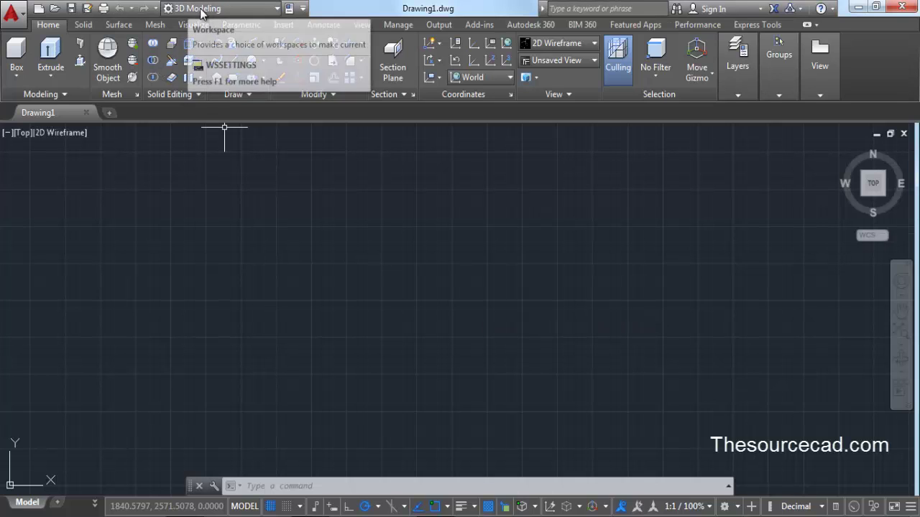
click(245, 10)
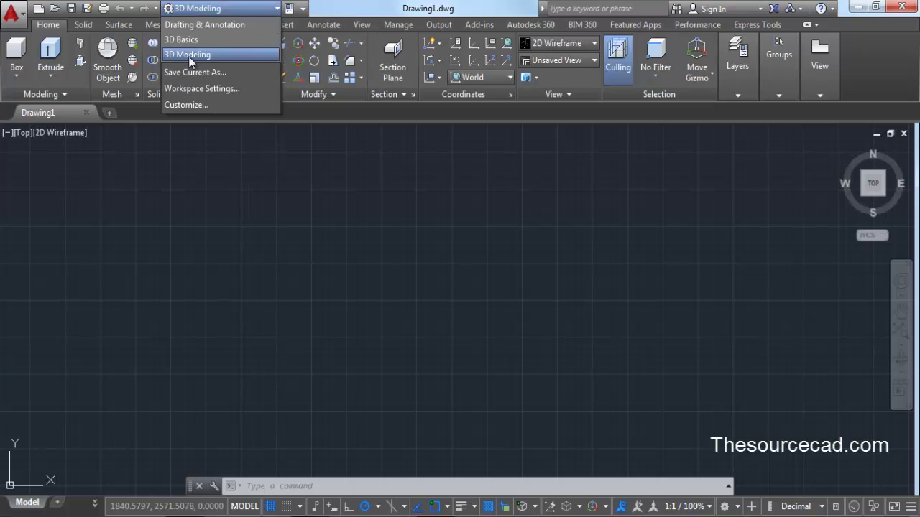
click(381, 190)
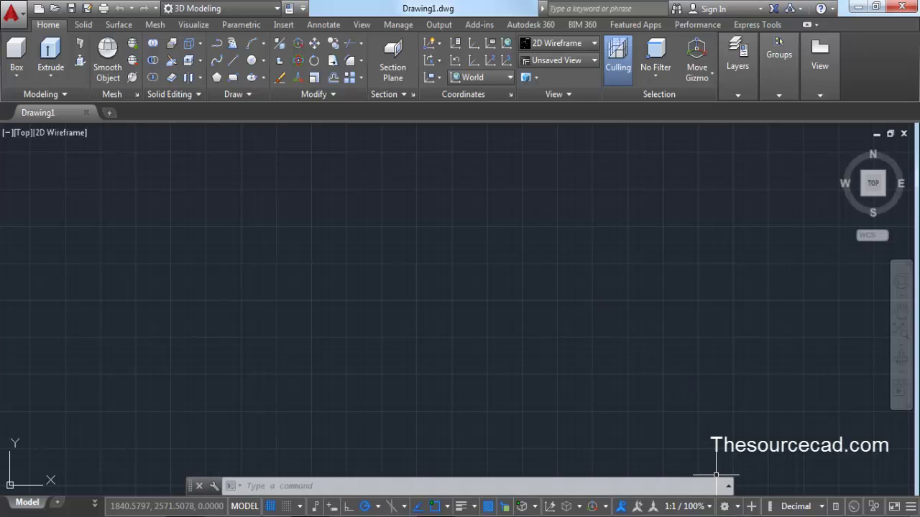
click(726, 507)
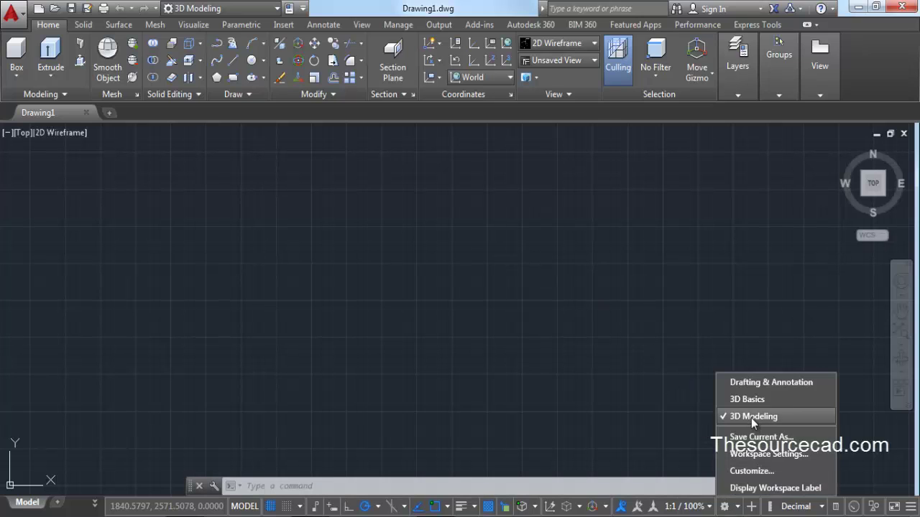
click(600, 352)
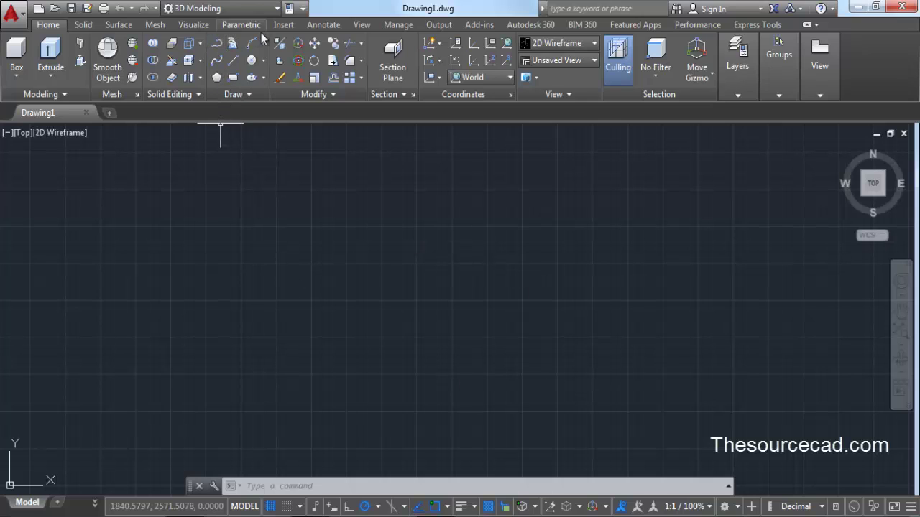
- Draw a circle with a radius of 5 in the middle of the drawing area
click(252, 61)
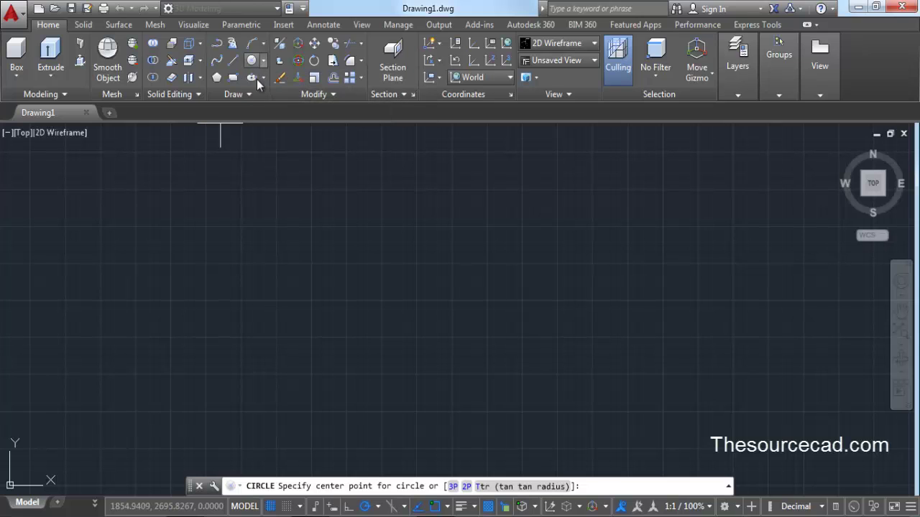
click(430, 294)
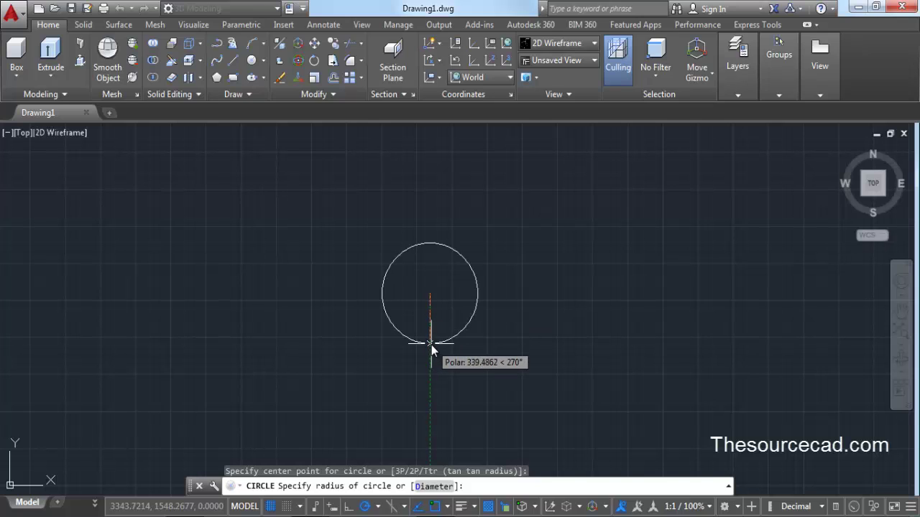
text(5)
key(Return)
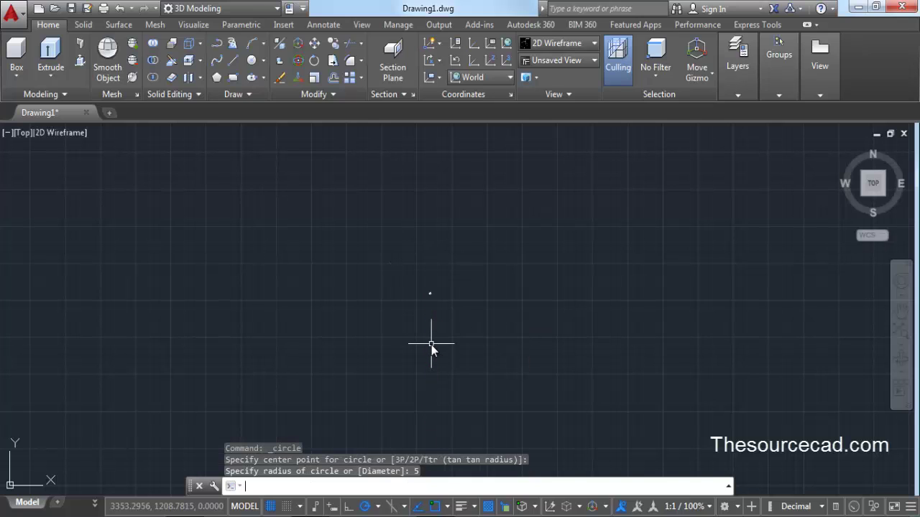
middle_click(448, 296)
middle_click(449, 295)
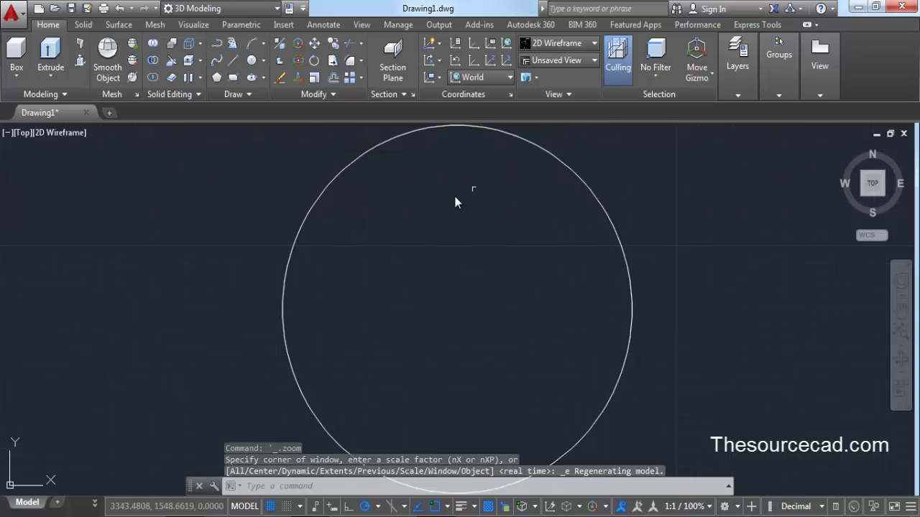
scroll(435, 289, down, 4)
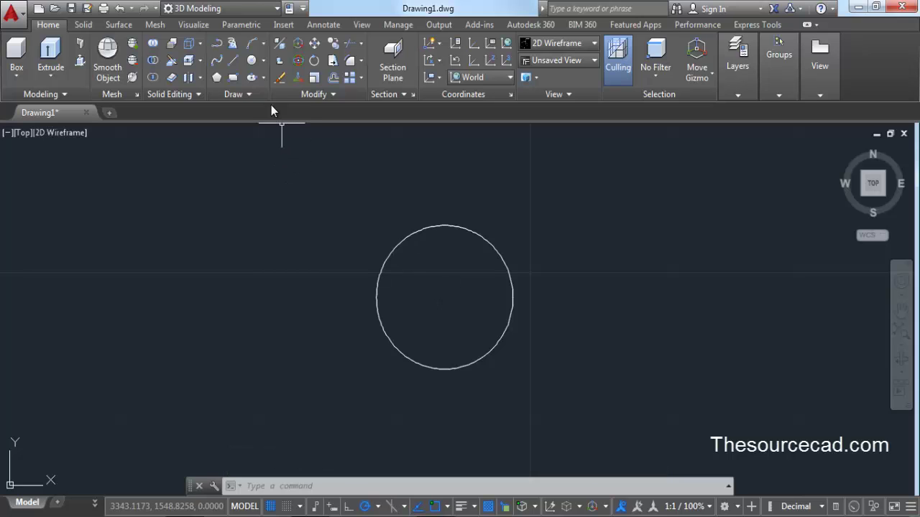
- Draw a second circle with a radius of about 4.74, concentric with and just inside the first one
click(252, 63)
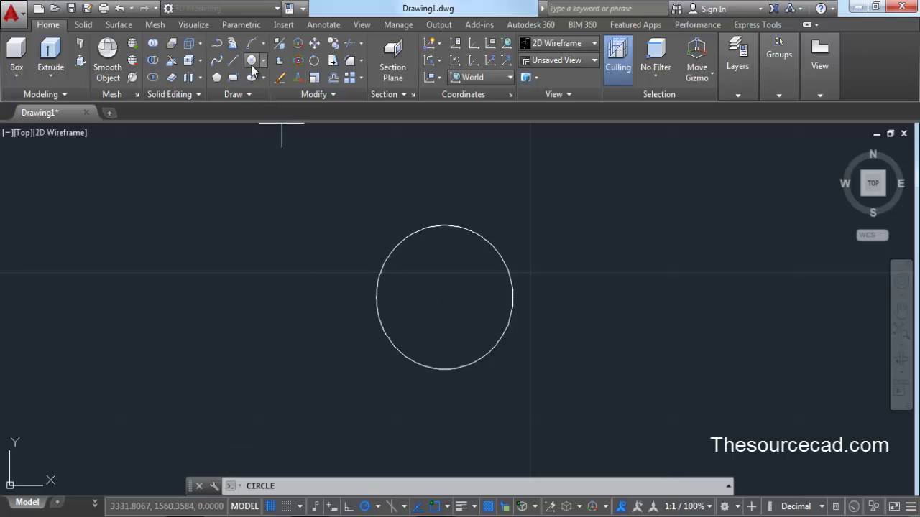
click(443, 298)
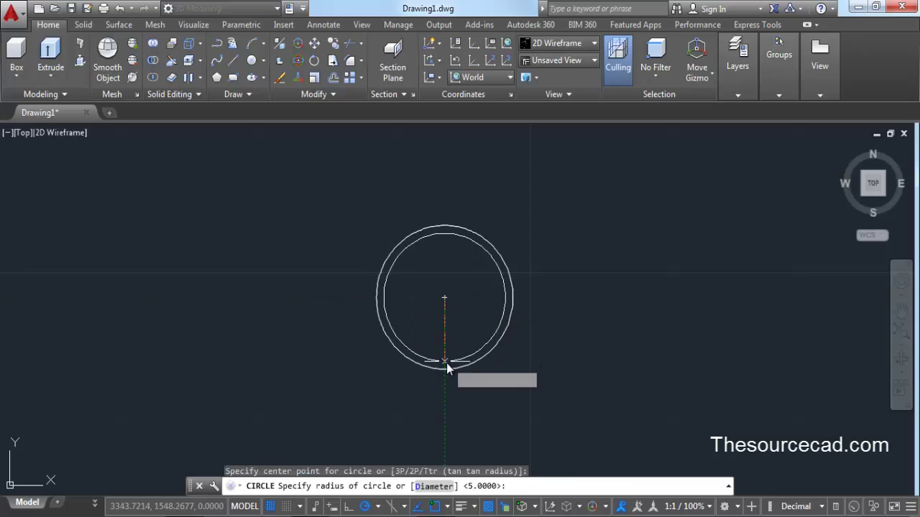
scroll(445, 363, up, 5)
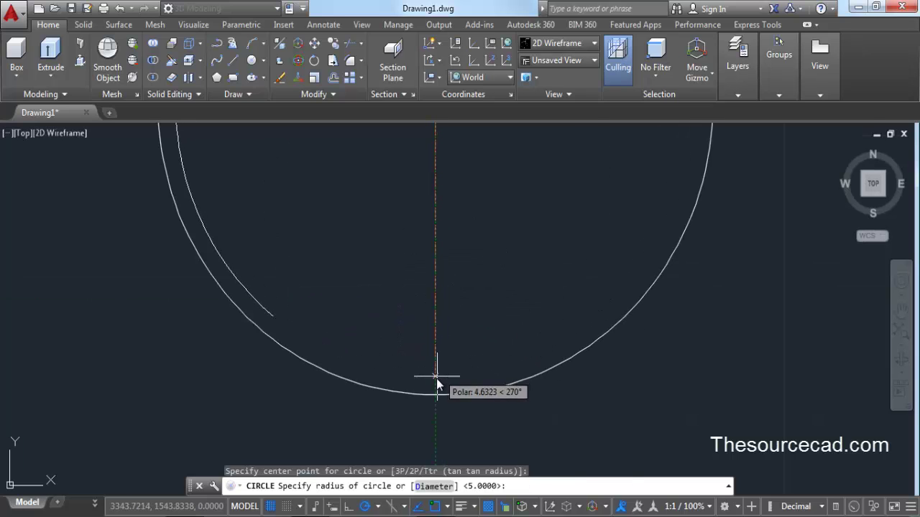
click(437, 380)
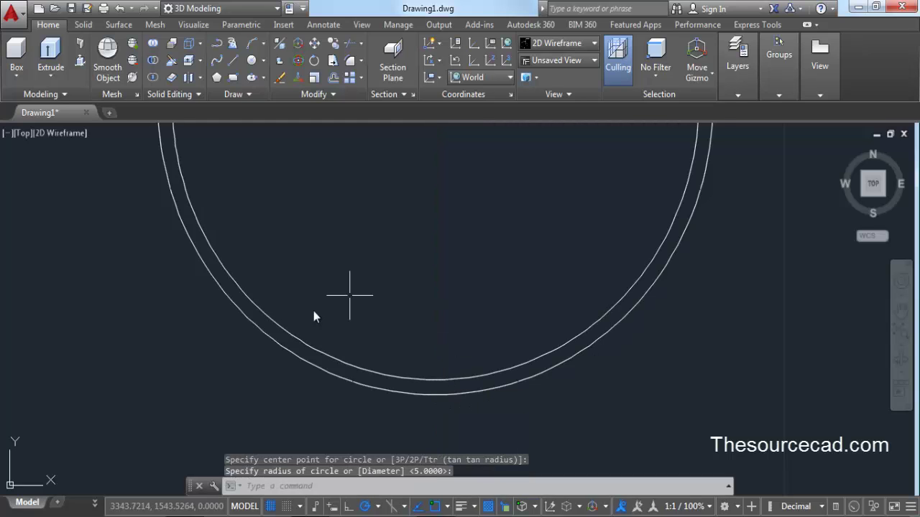
scroll(424, 291, down, 5)
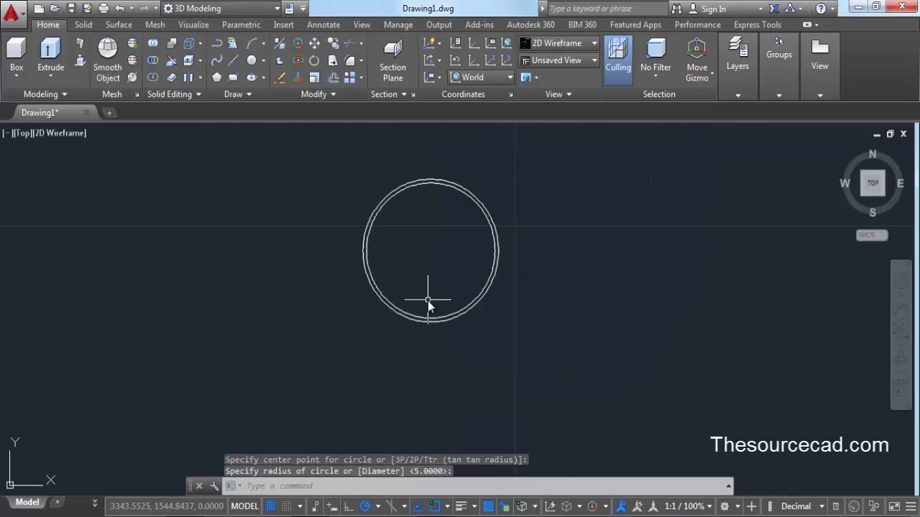
scroll(431, 281, up, 4)
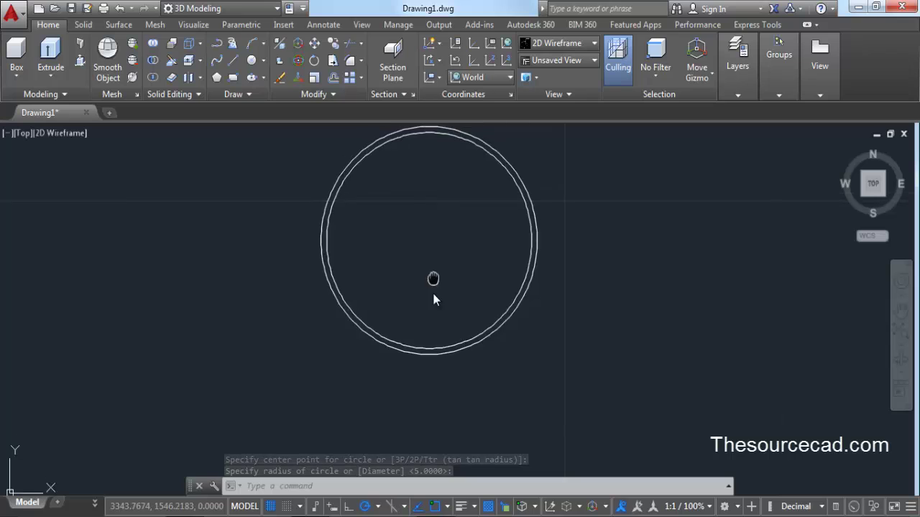
scroll(385, 306, down, 2)
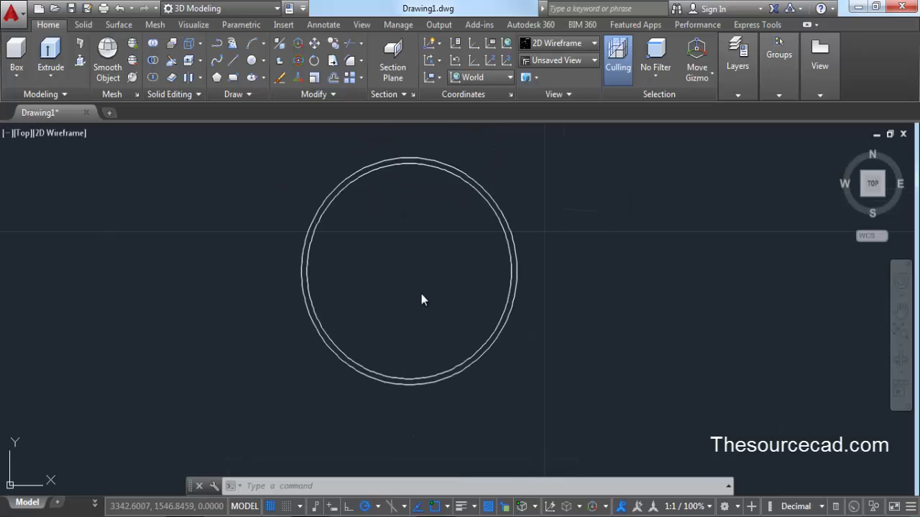
- Draw a third circle at the common centre, enlarge it to a radius of about 2.4 by stretching its quadrant grip, and deselect it
click(250, 67)
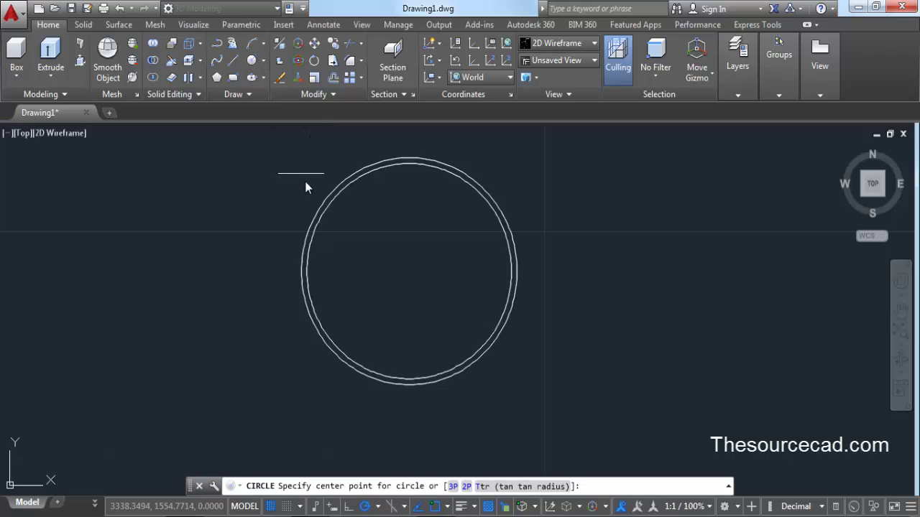
click(409, 272)
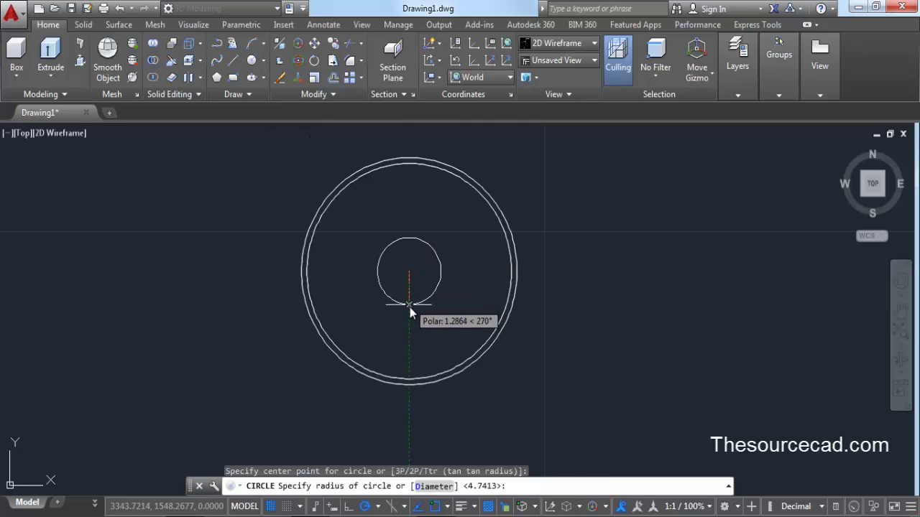
click(410, 314)
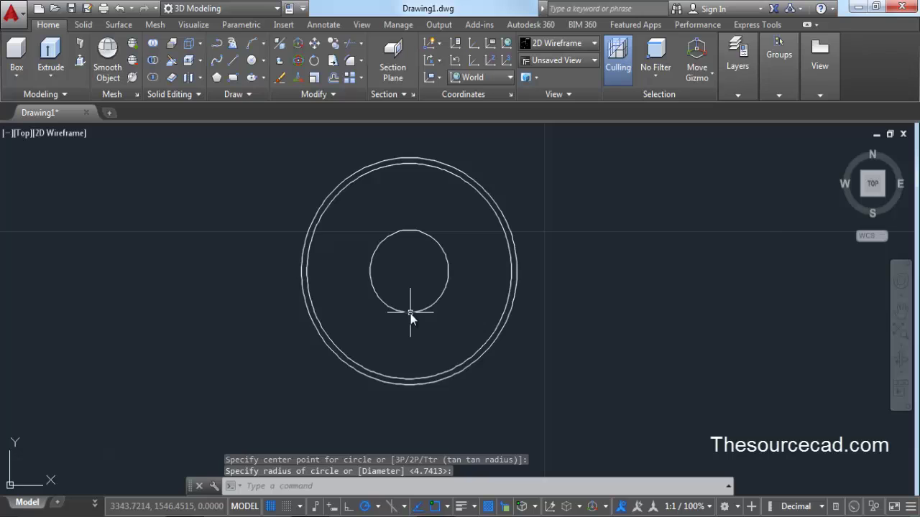
click(407, 231)
click(409, 231)
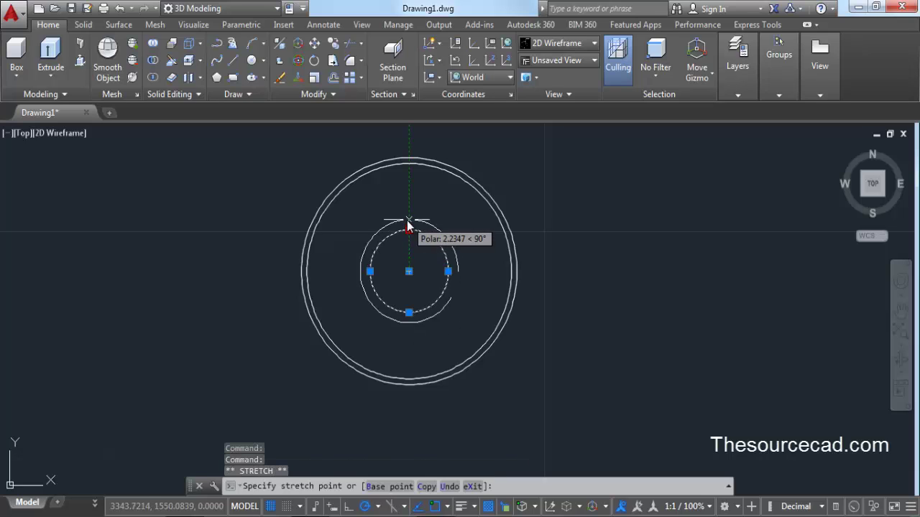
click(407, 218)
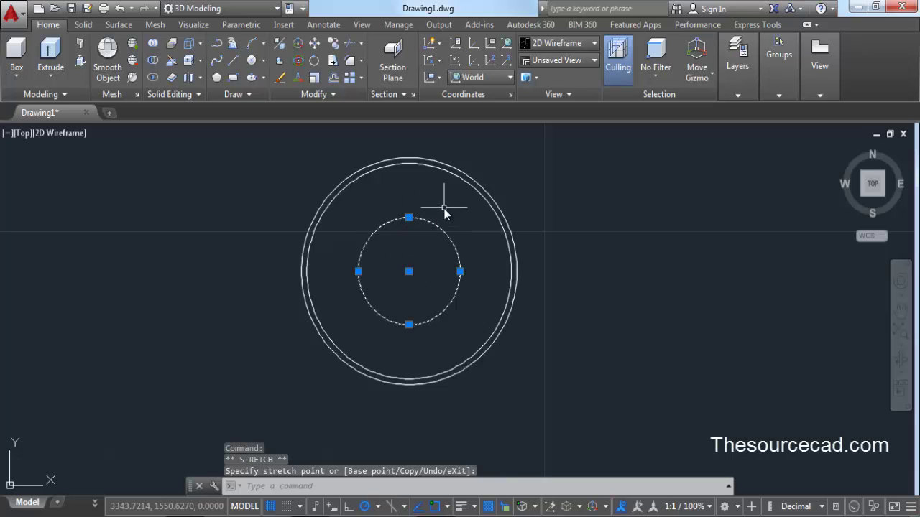
right_click(445, 217)
click(474, 407)
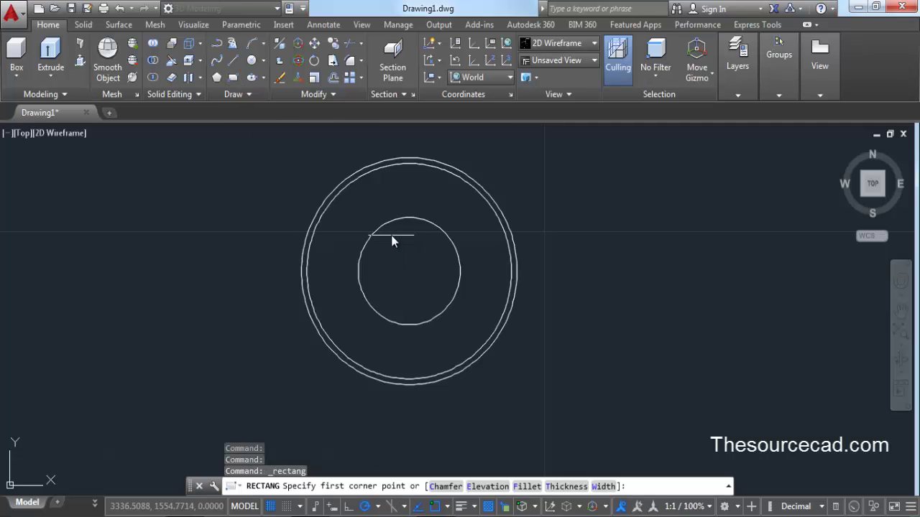
- With object snap off, draw an upright rectangle about 1.6 by 4 inside the smallest circle
click(435, 507)
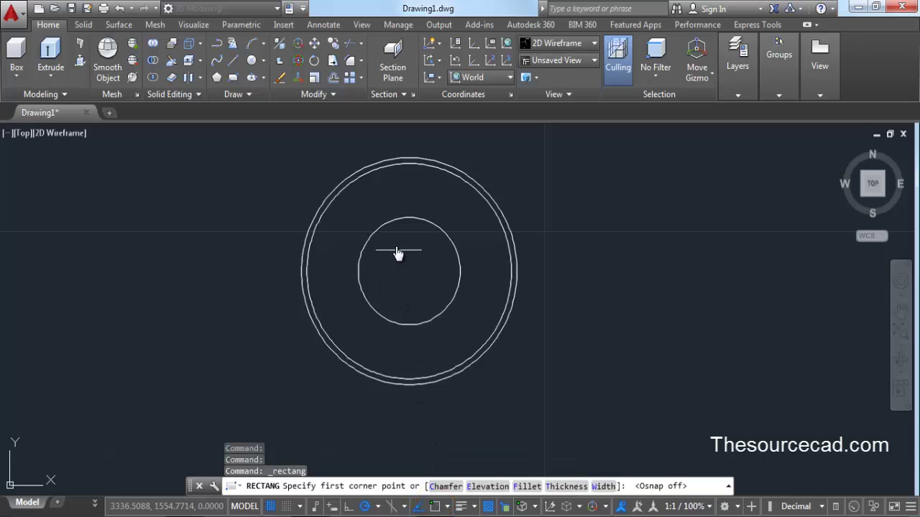
click(392, 226)
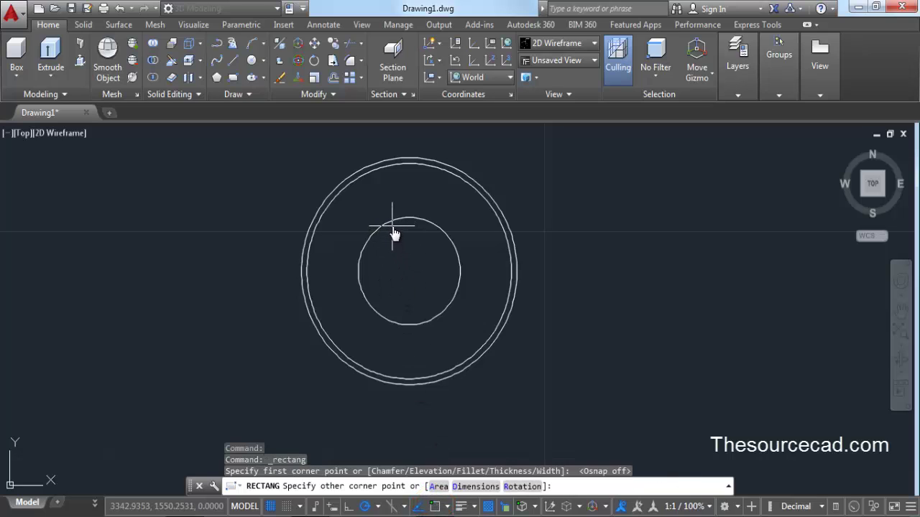
click(428, 317)
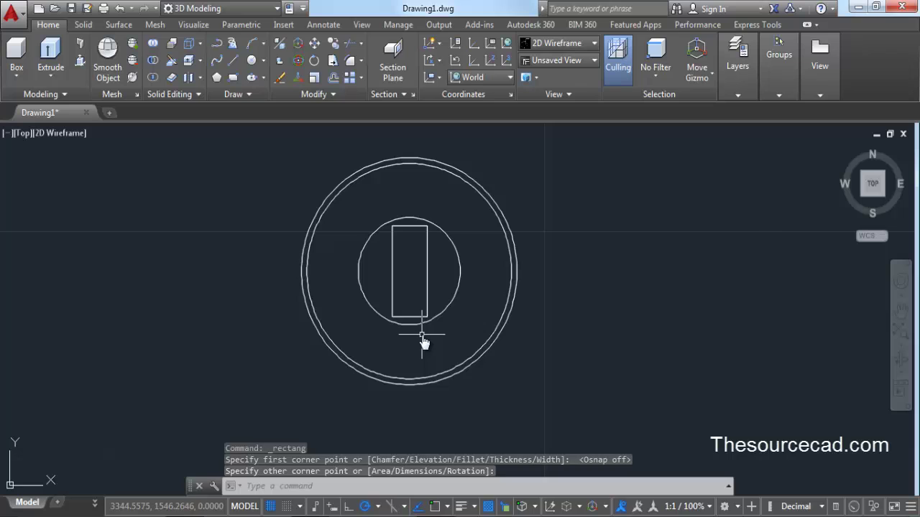
- Fillet all corners of the rectangle polyline with a radius of 0.6
click(352, 62)
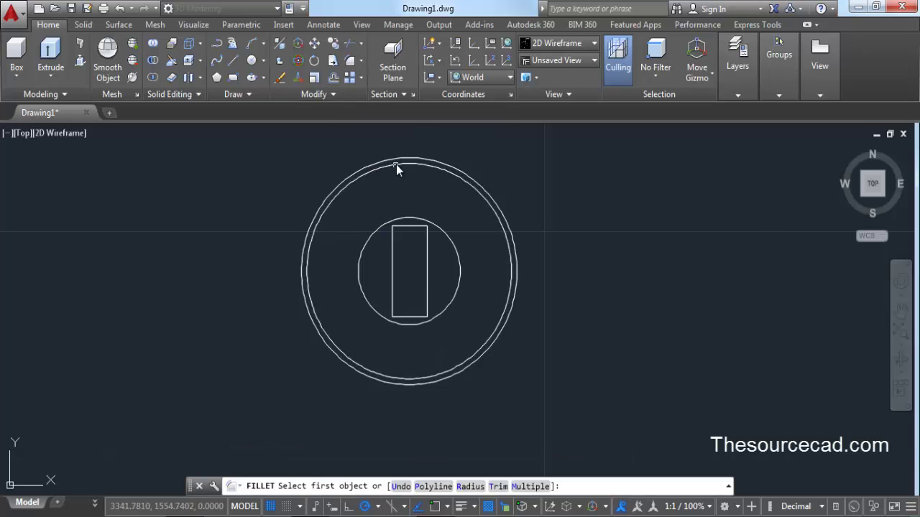
click(470, 487)
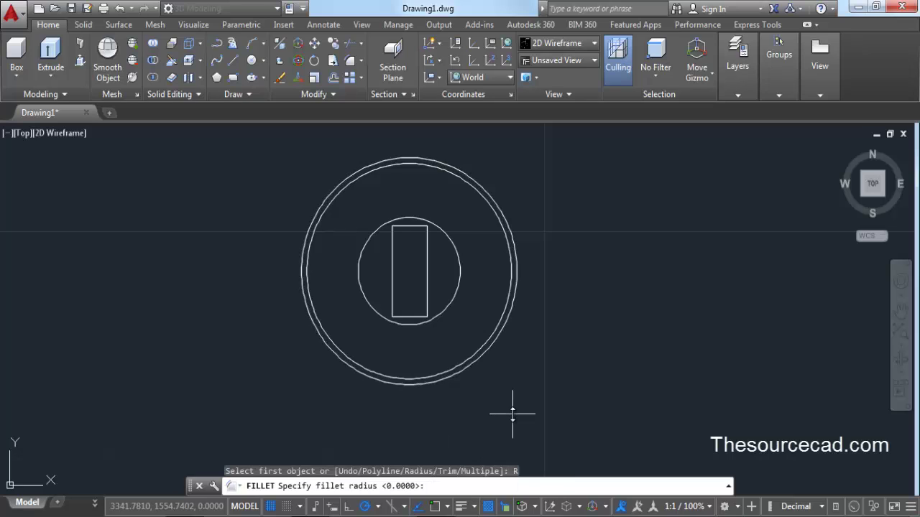
key(Return)
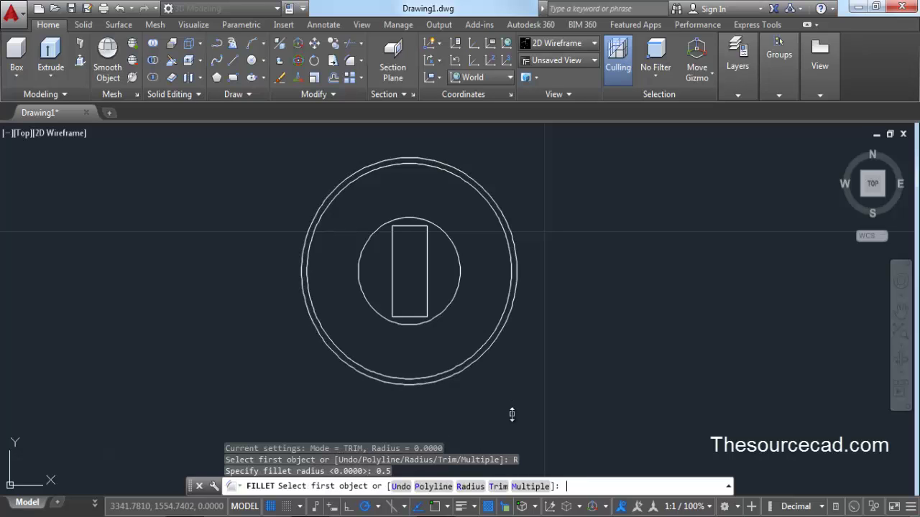
click(433, 486)
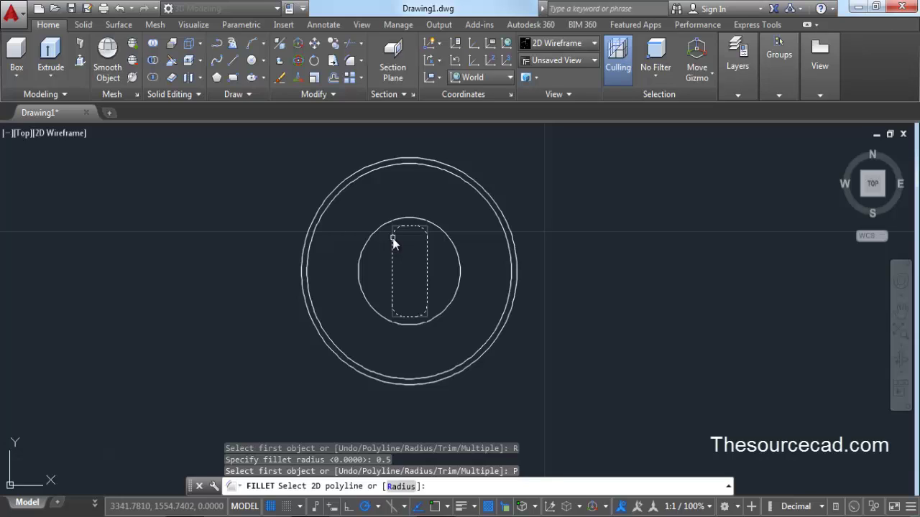
click(401, 488)
text(0.6)
key(Return)
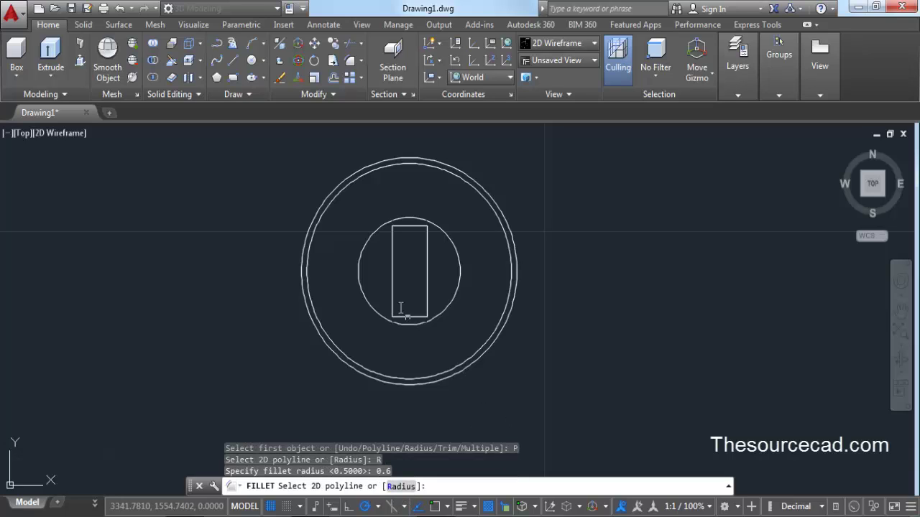
click(394, 253)
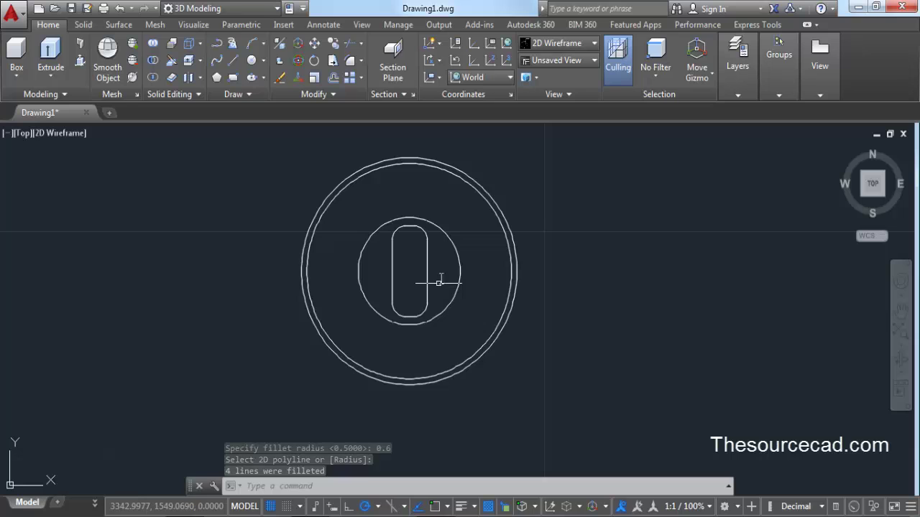
- In an isometric view with object snap on, move the circle just inside the outermost one 0.4 straight down along Z
click(842, 151)
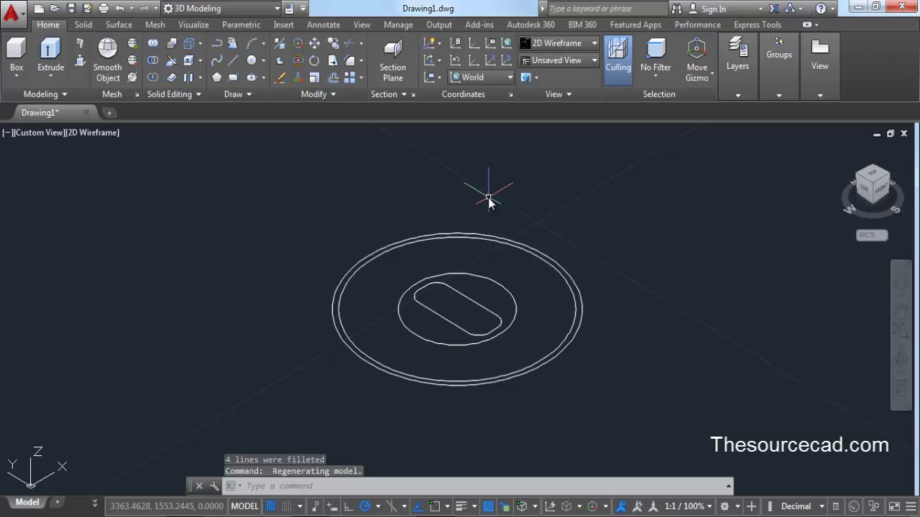
click(314, 43)
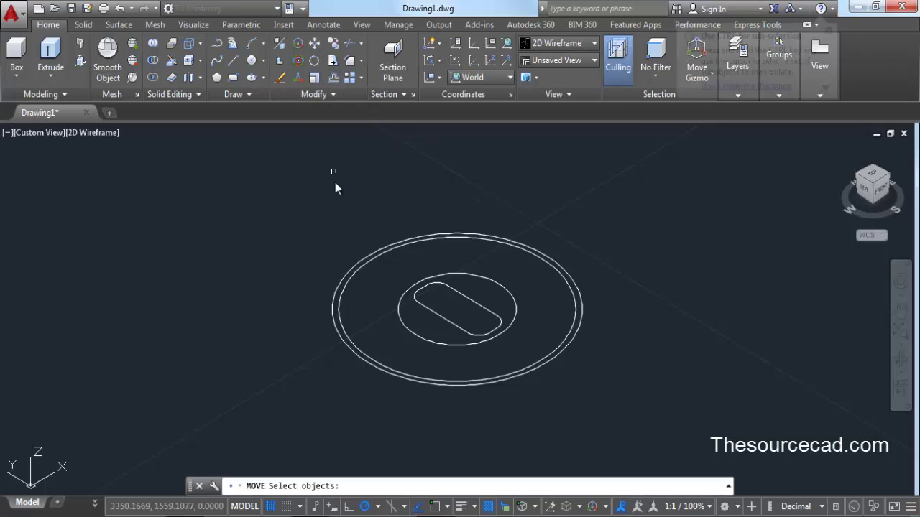
click(341, 299)
key(Return)
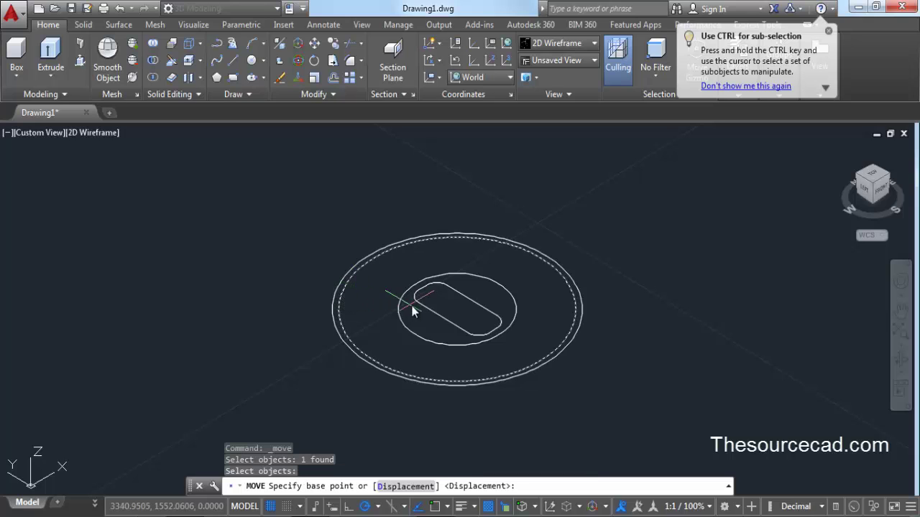
click(436, 507)
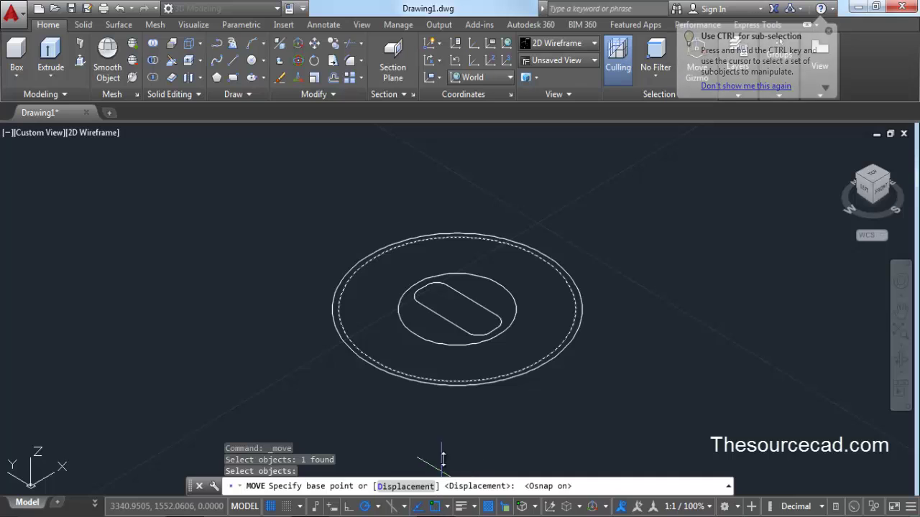
click(457, 309)
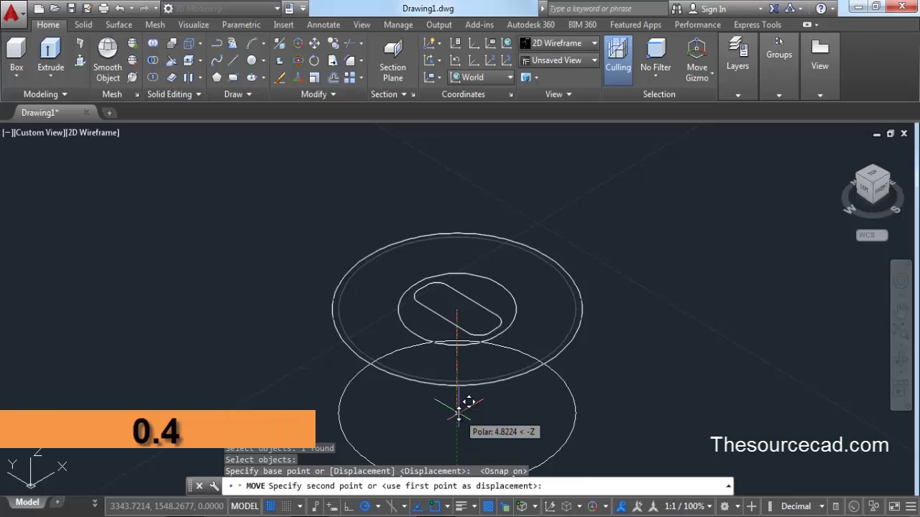
text(-)
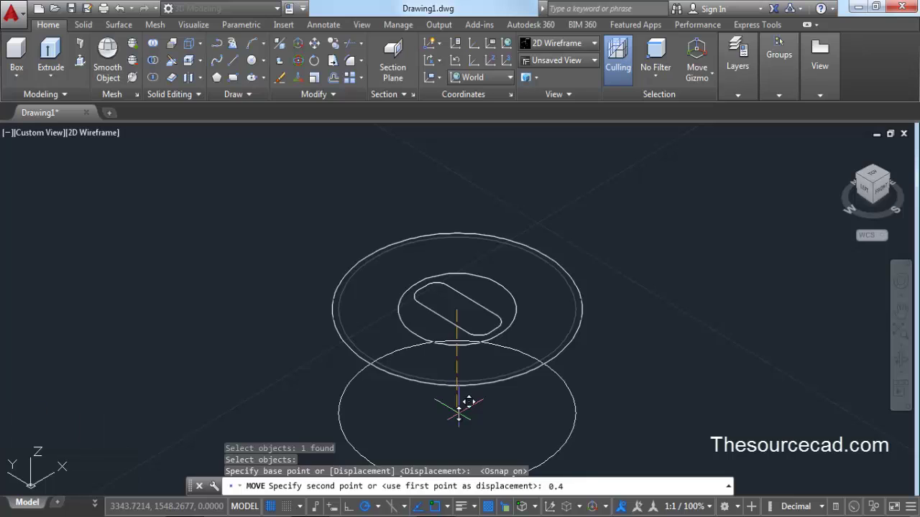
key(Return)
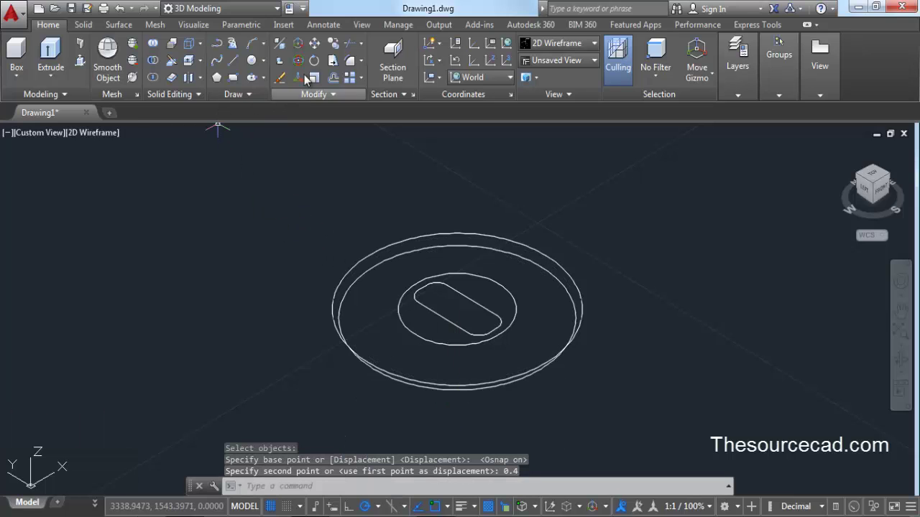
- Copy the lowered circle 0.8 straight up along Z
click(335, 45)
click(353, 287)
key(Return)
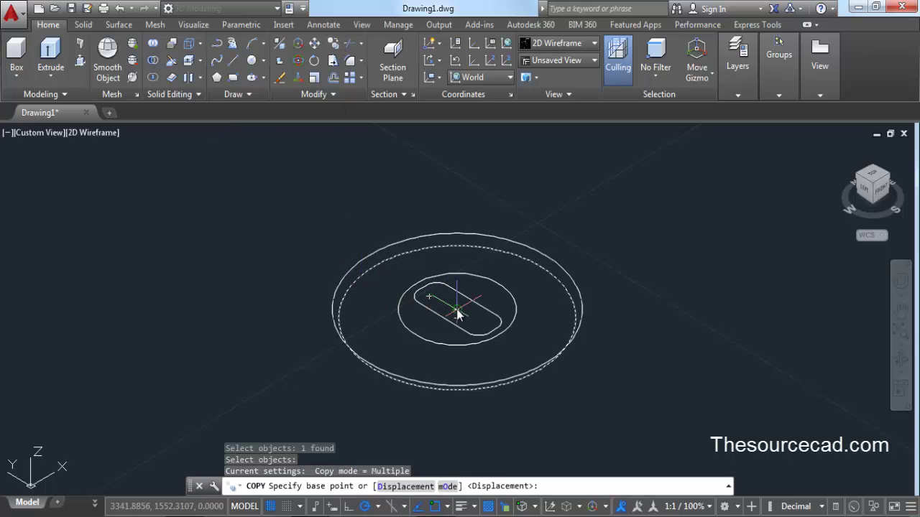
click(461, 309)
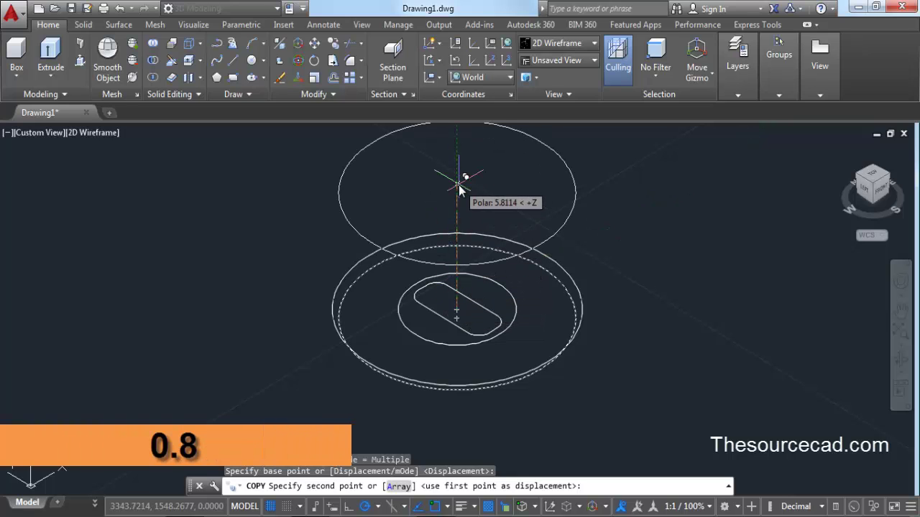
text(0.8)
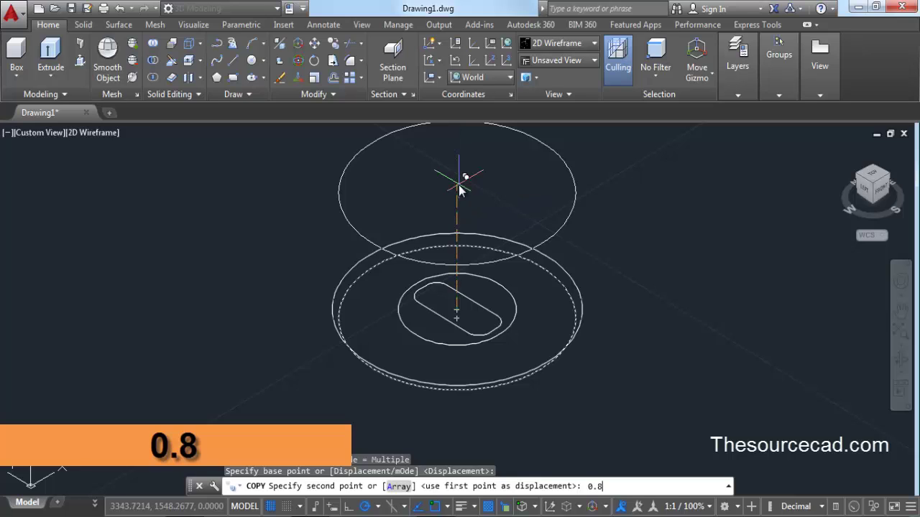
key(Return)
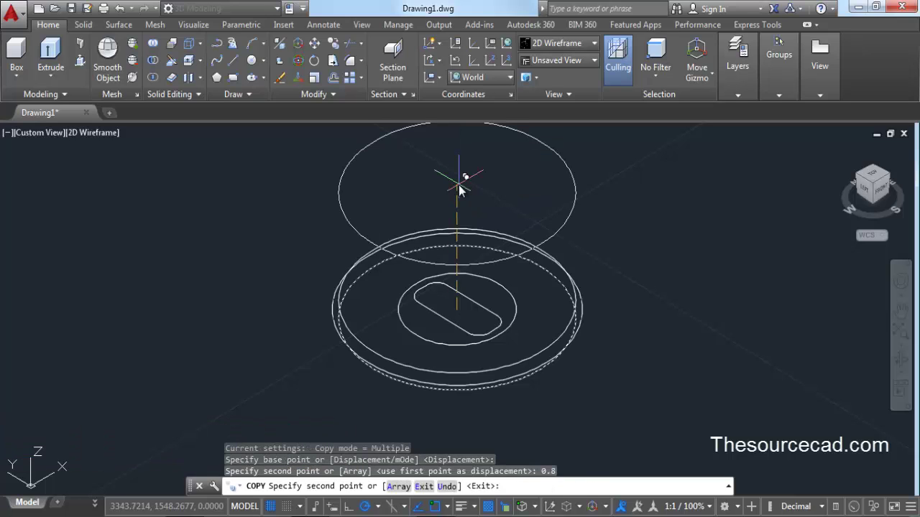
key(Return)
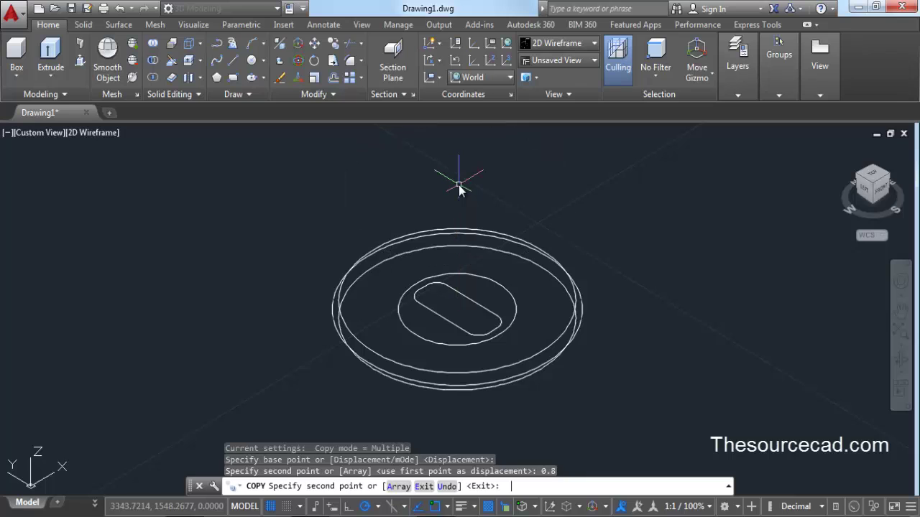
- Move the smallest circle 2 units straight up along Z, using its centre as the base point
click(317, 43)
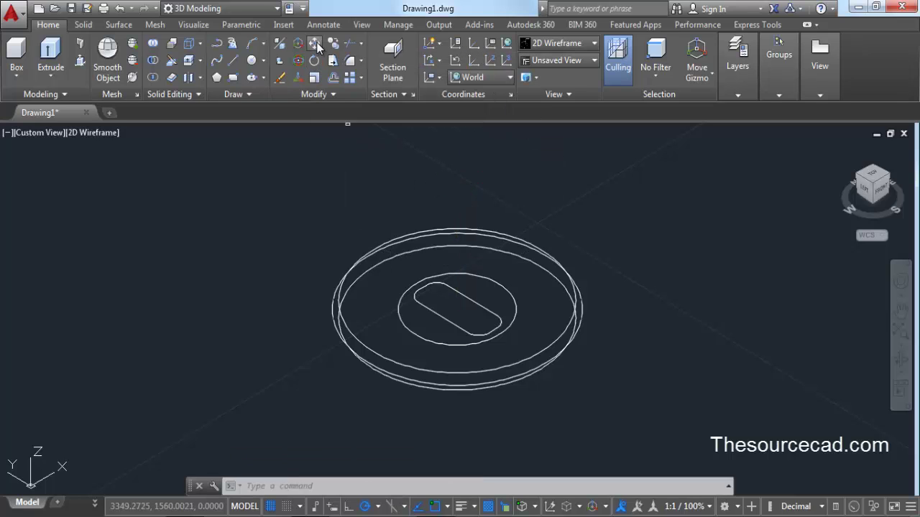
click(402, 324)
key(Return)
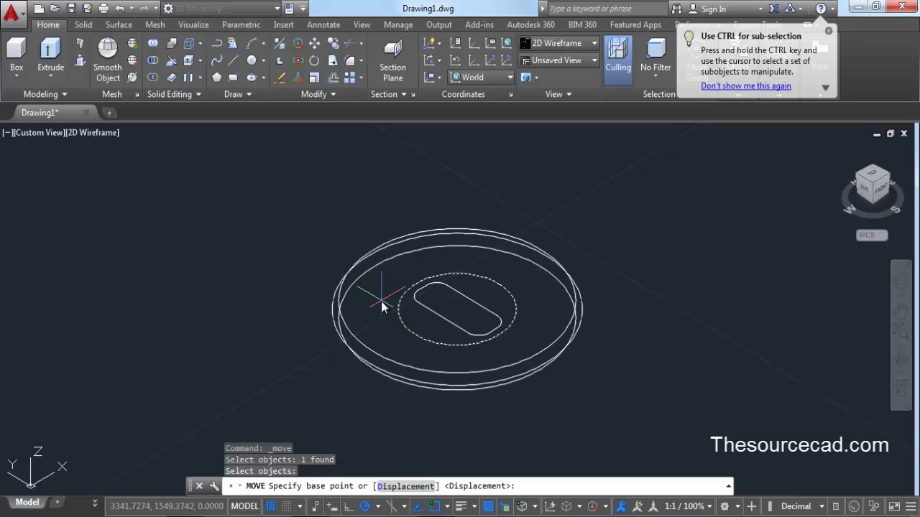
click(456, 310)
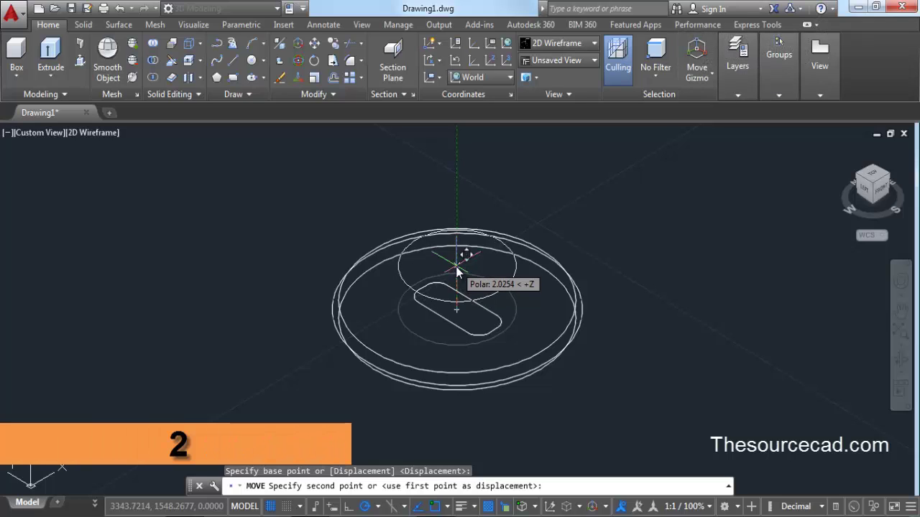
text(2)
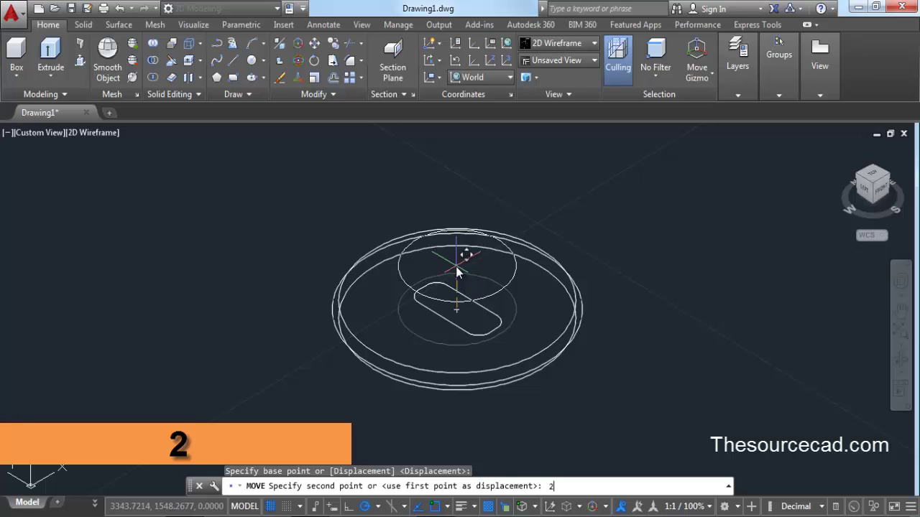
key(Return)
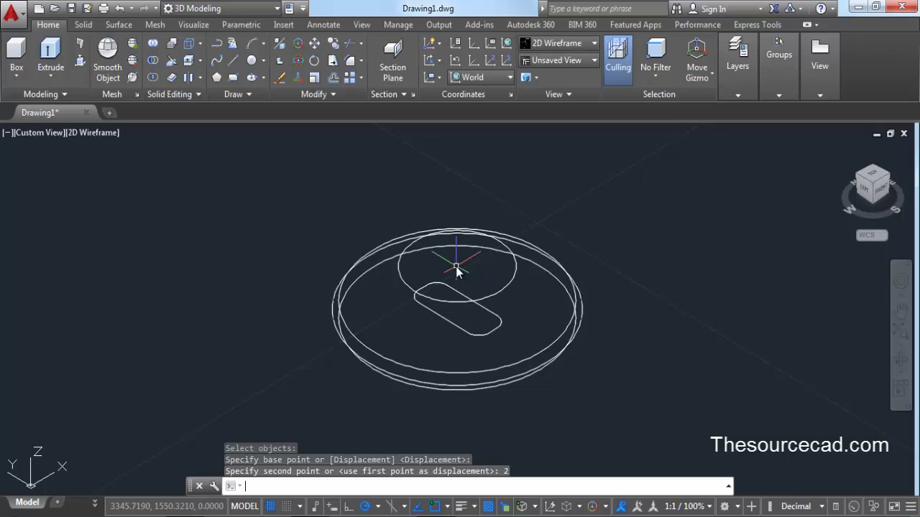
- Move the filleted rectangle 3 units straight up along Z
click(315, 43)
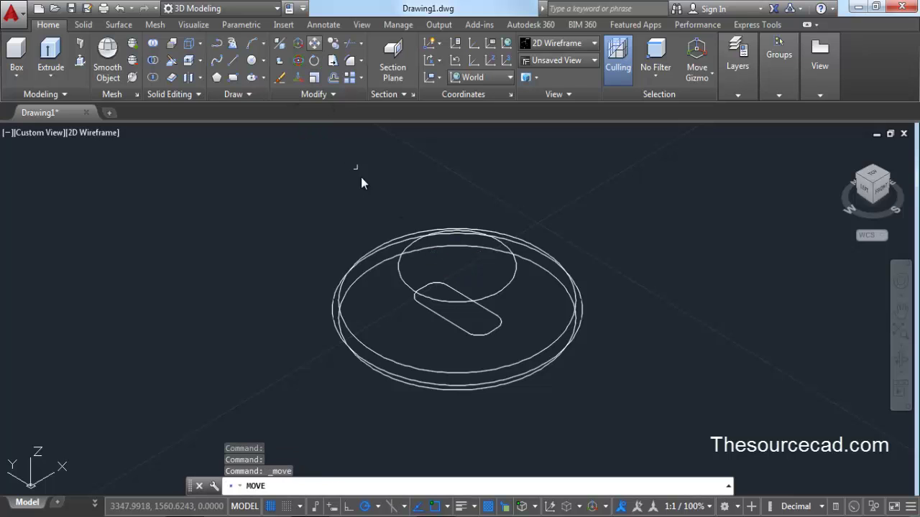
click(463, 279)
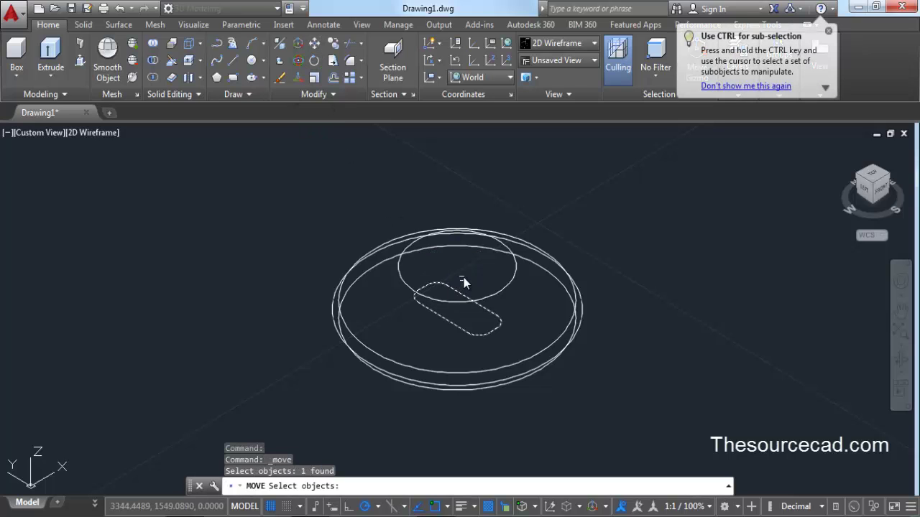
key(Return)
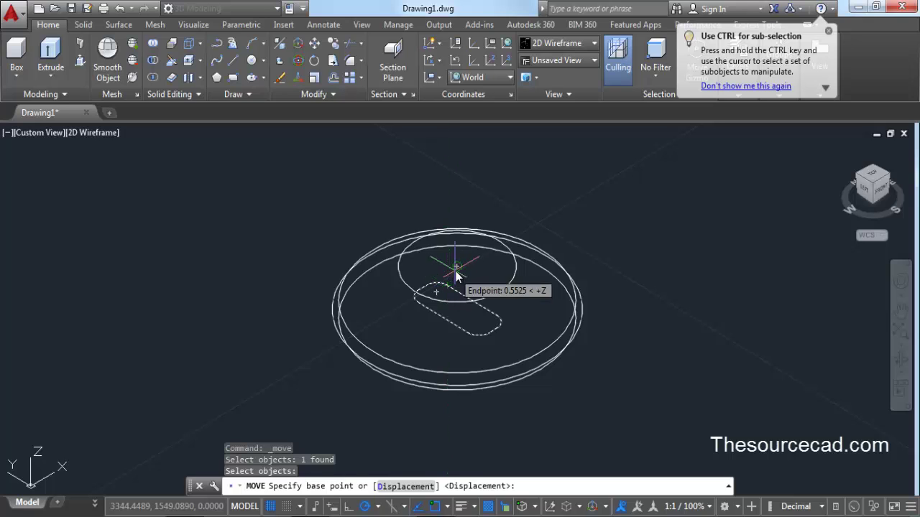
click(459, 271)
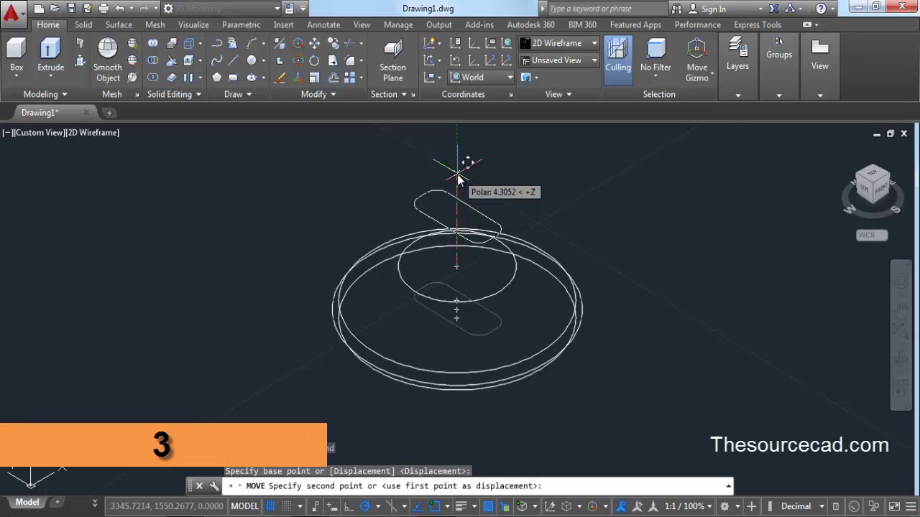
key(Return)
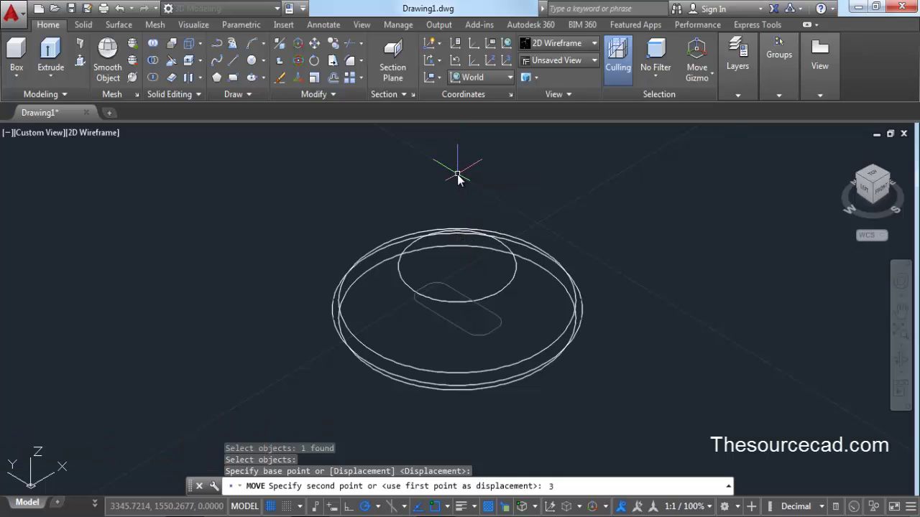
- Copy the raised filleted rectangle 2.5 straight up along Z
click(334, 45)
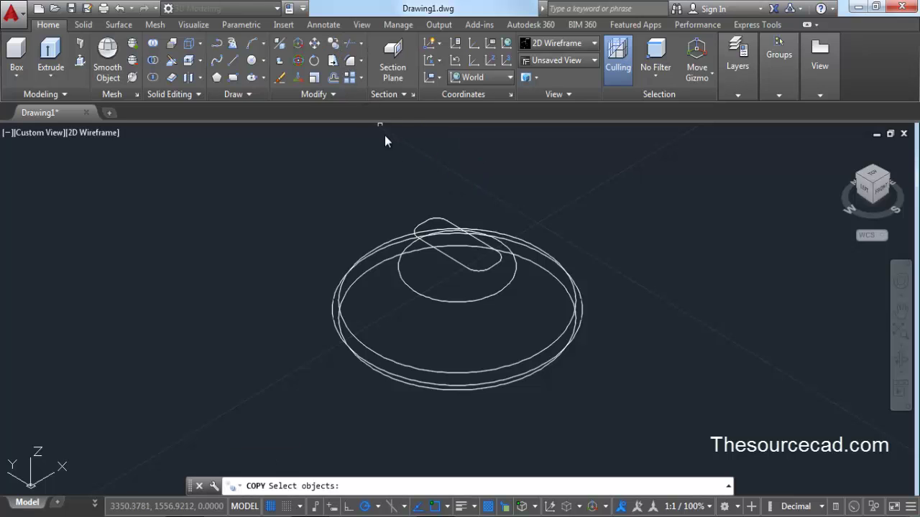
click(431, 229)
key(Return)
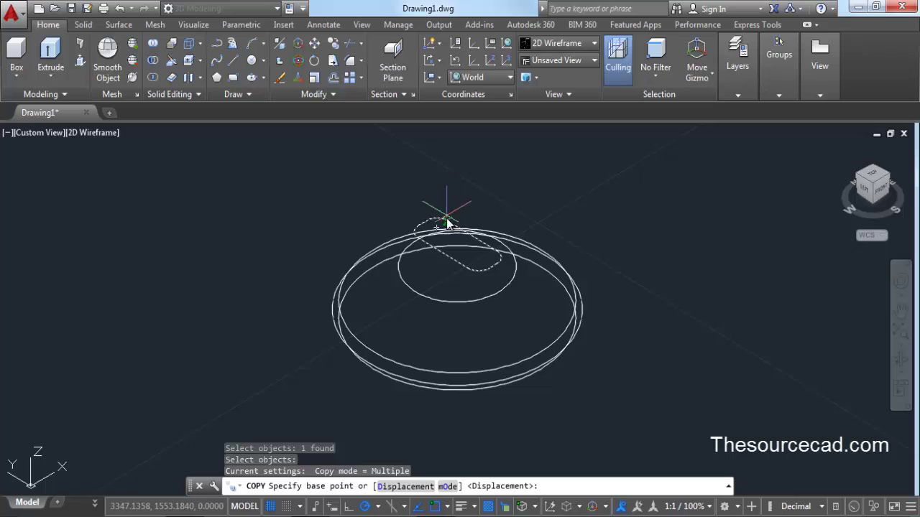
click(447, 224)
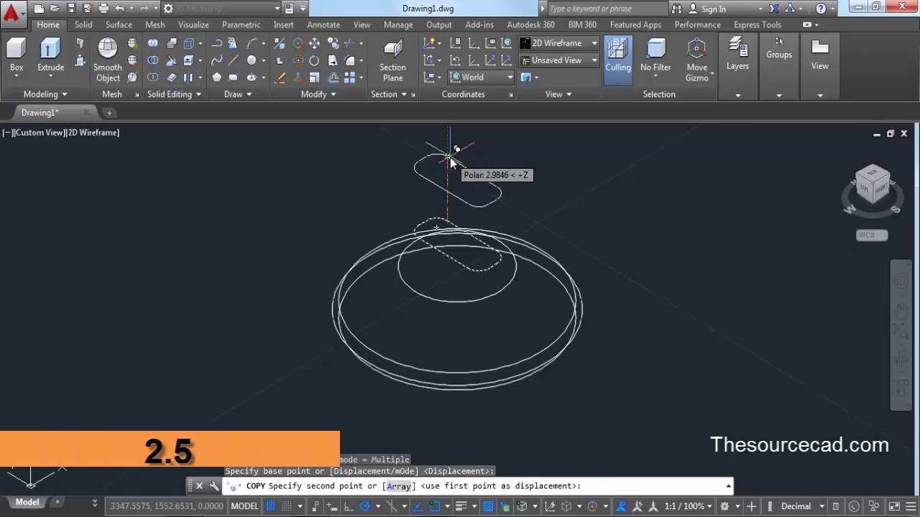
text(2.5)
key(Return)
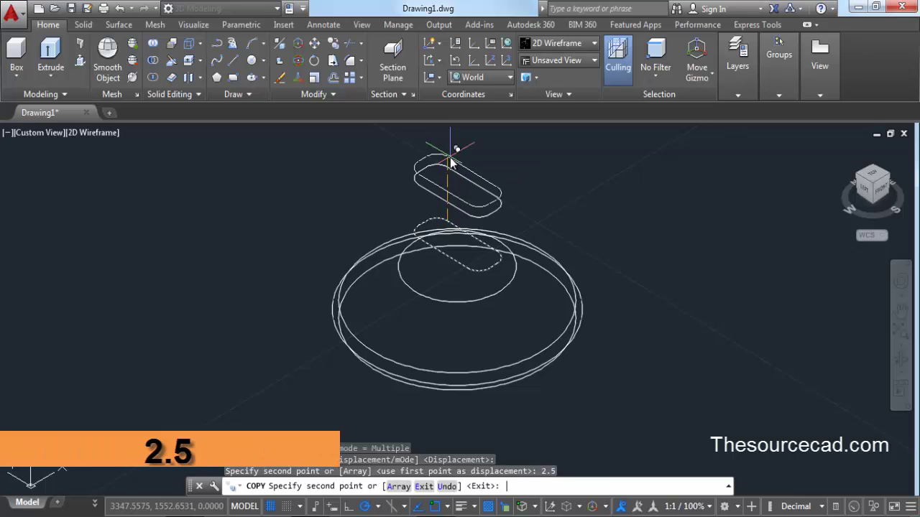
key(Return)
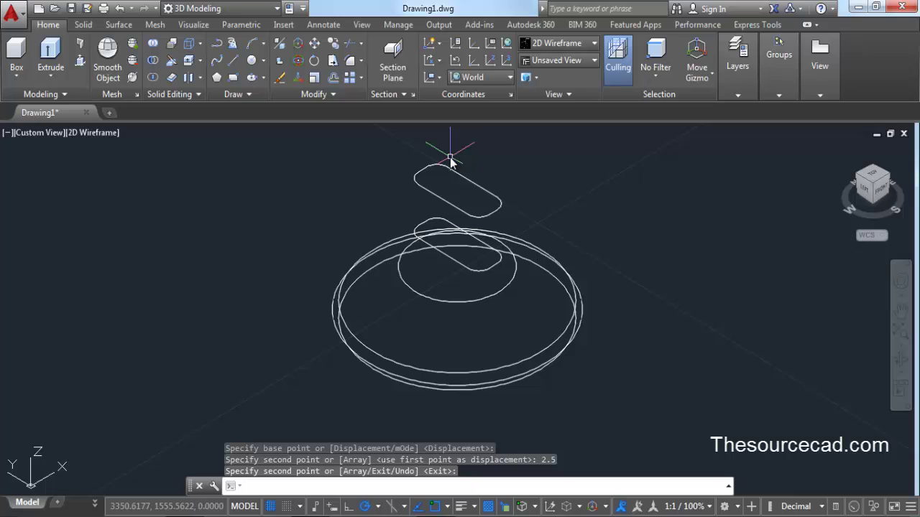
- Loft a surface through the three large circles in order from lowest to highest, using cross sections only
click(901, 373)
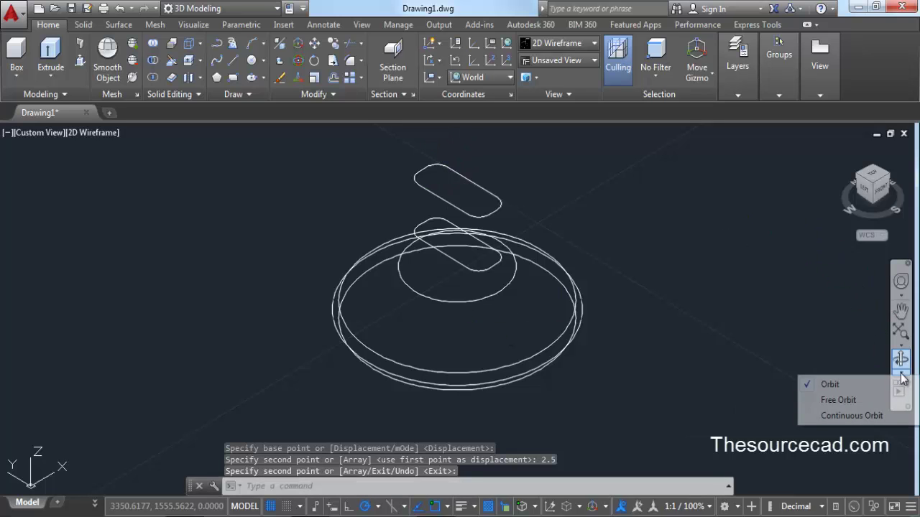
click(855, 400)
drag(450, 324, 436, 297)
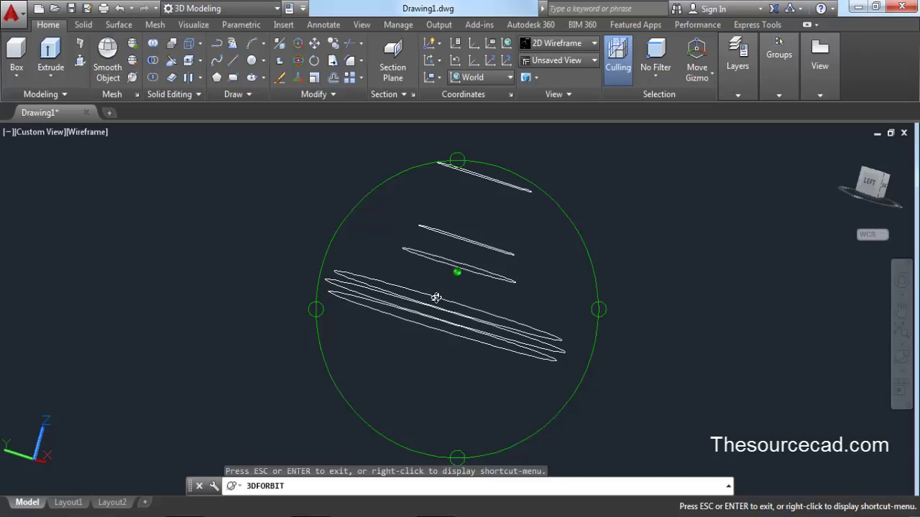
drag(436, 298, 411, 338)
right_click(335, 240)
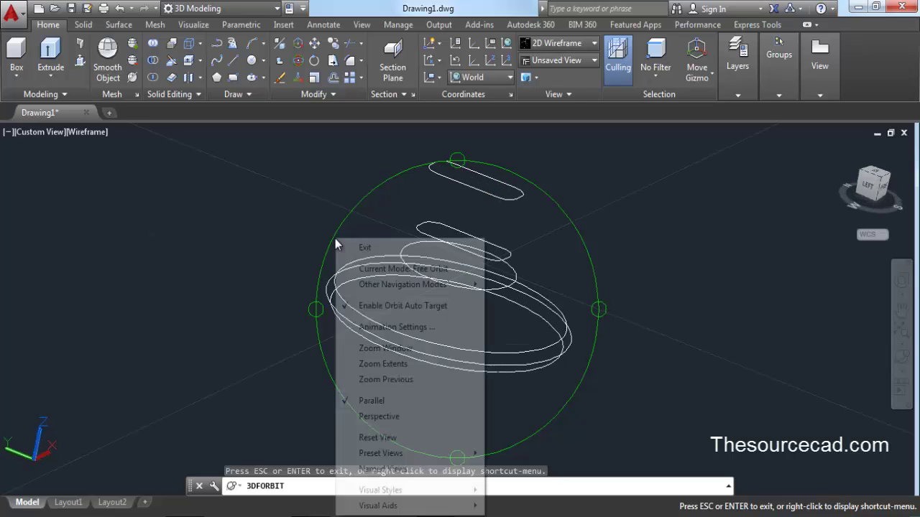
click(354, 246)
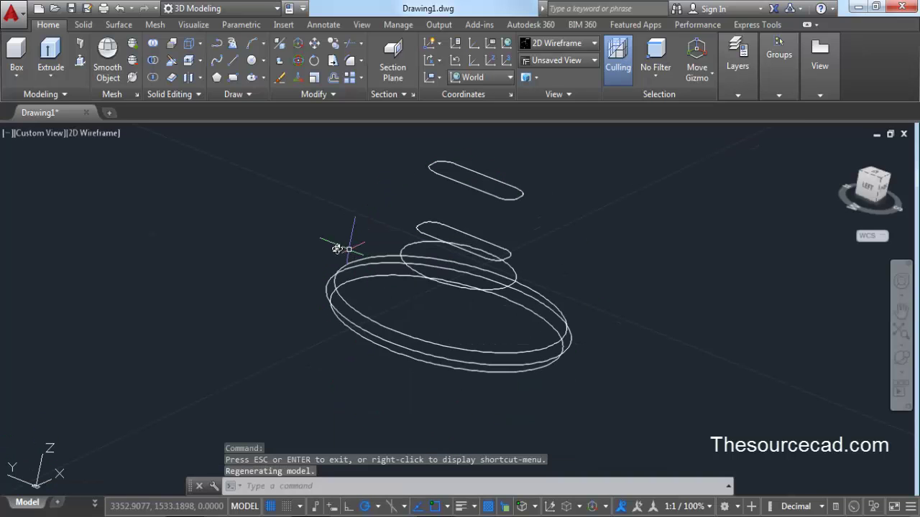
click(119, 24)
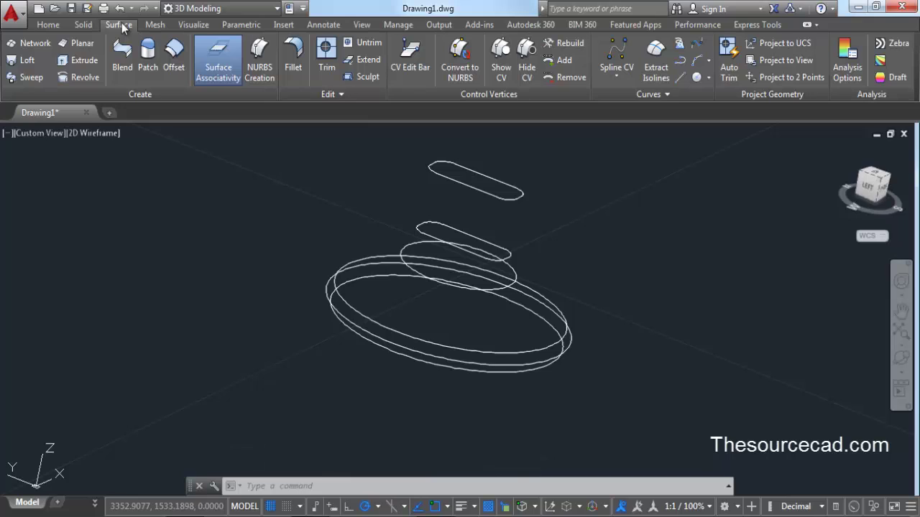
click(24, 62)
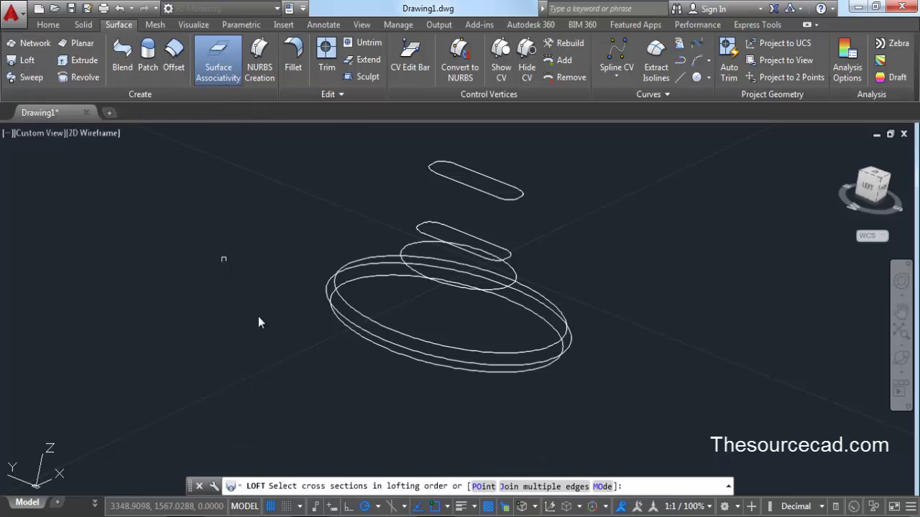
click(361, 339)
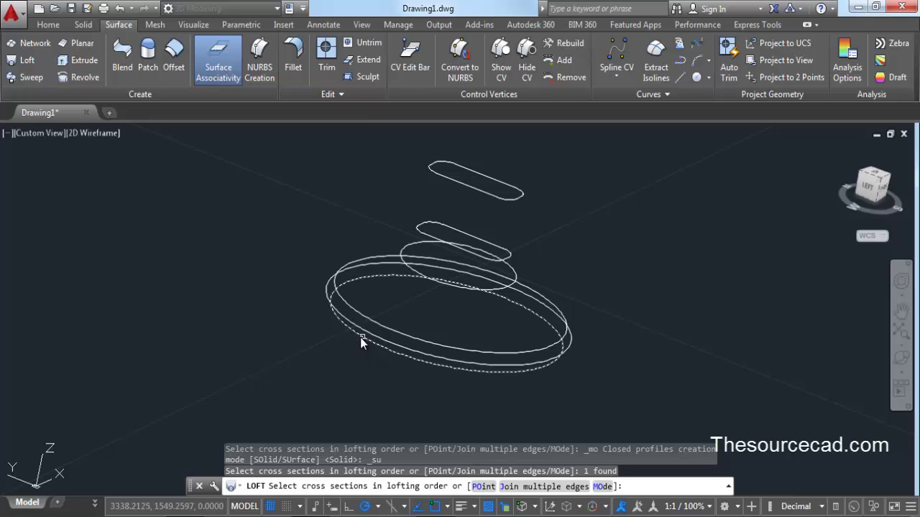
click(328, 296)
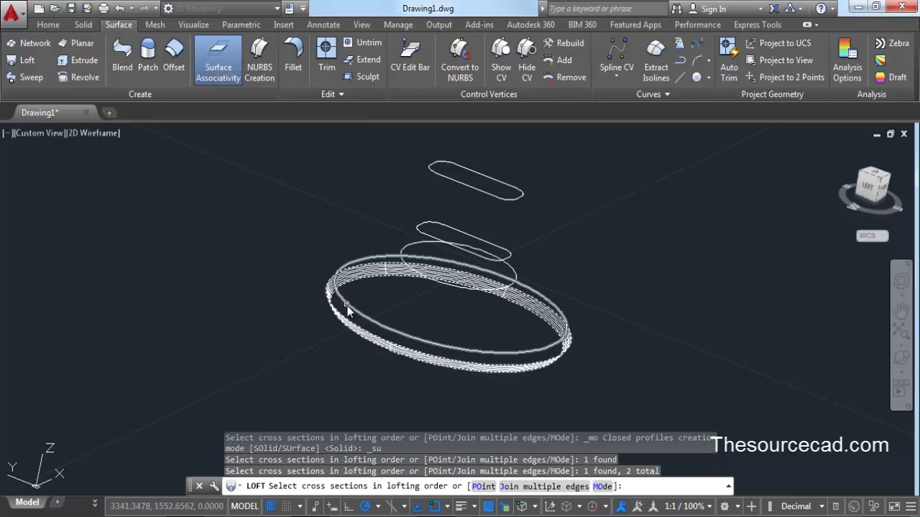
click(347, 308)
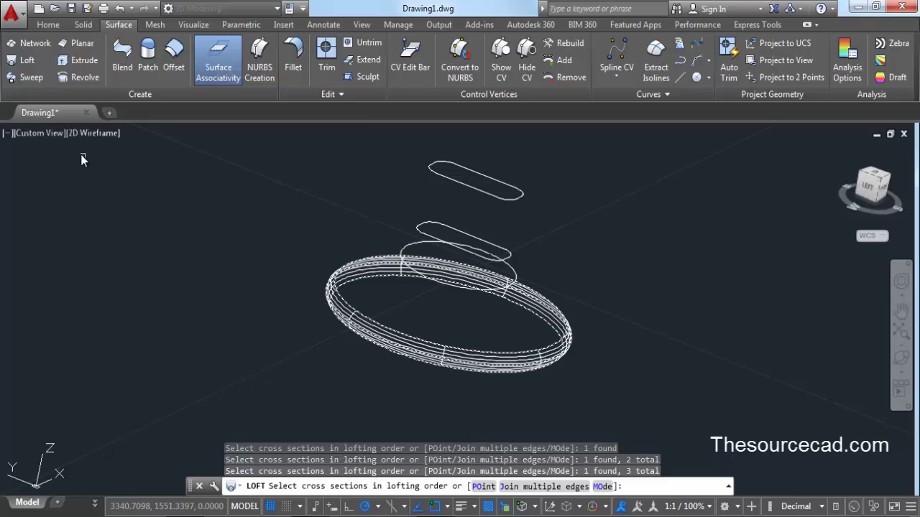
right_click(188, 164)
click(238, 172)
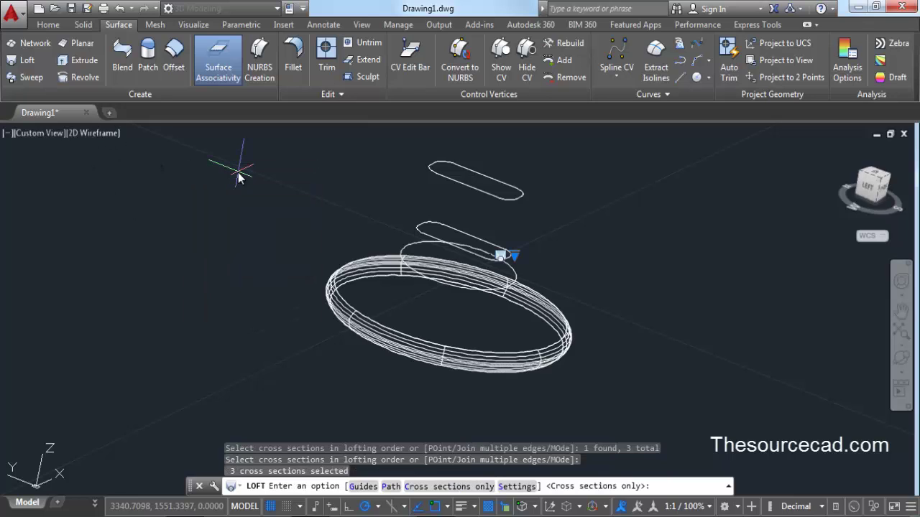
right_click(238, 173)
click(269, 183)
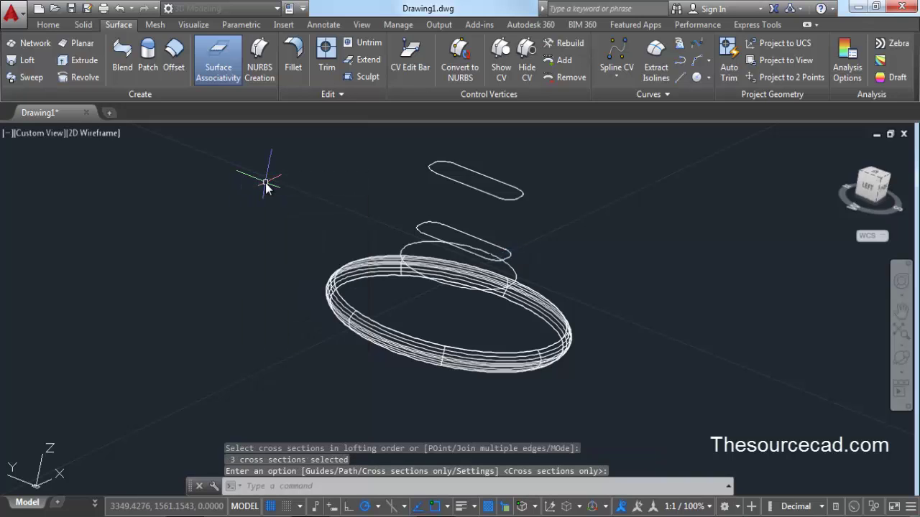
- Switch the visual style to Shaded and extract the edges of the lofted ring surface
click(92, 133)
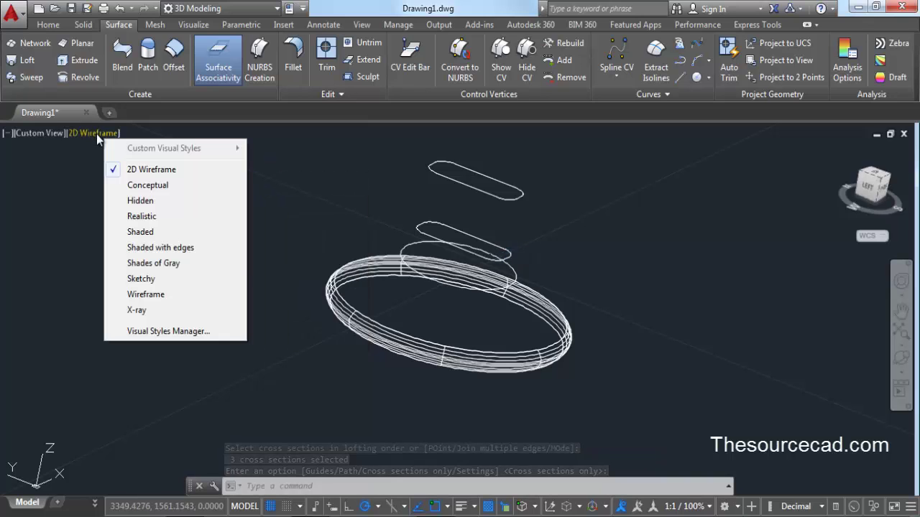
click(148, 232)
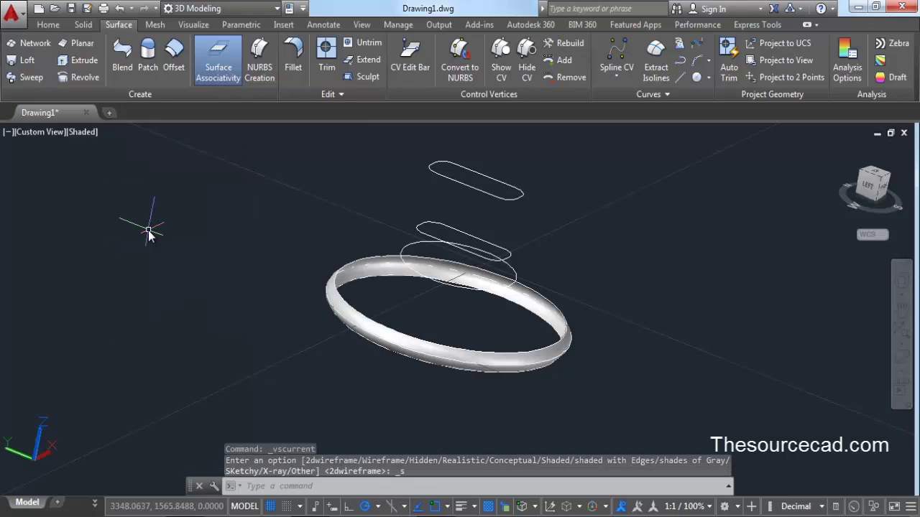
click(48, 25)
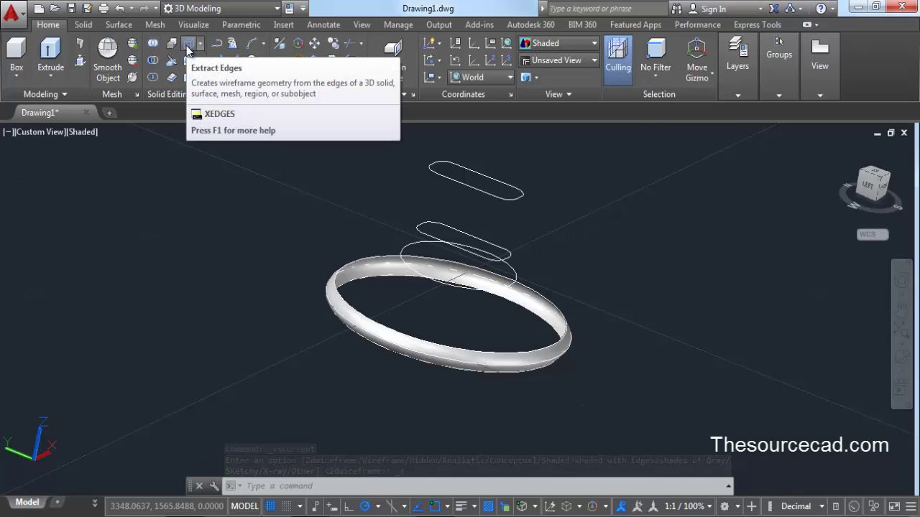
click(189, 46)
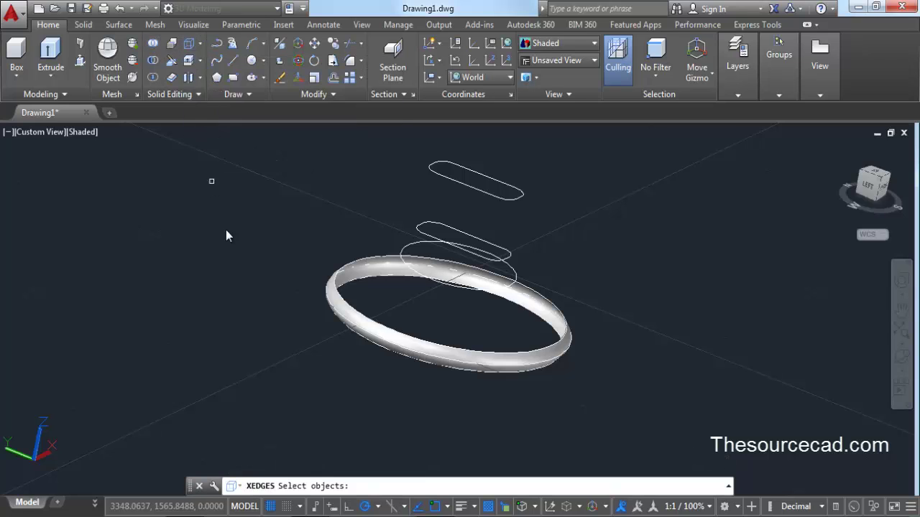
click(352, 312)
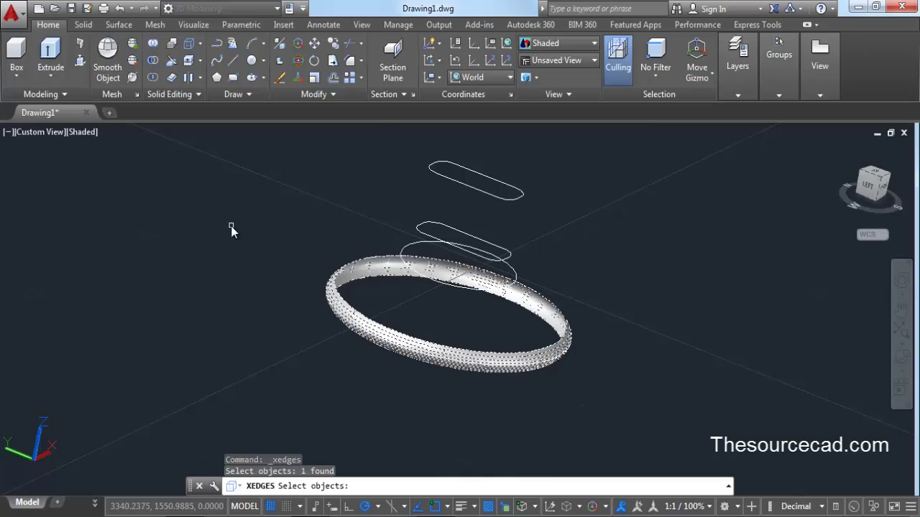
key(Return)
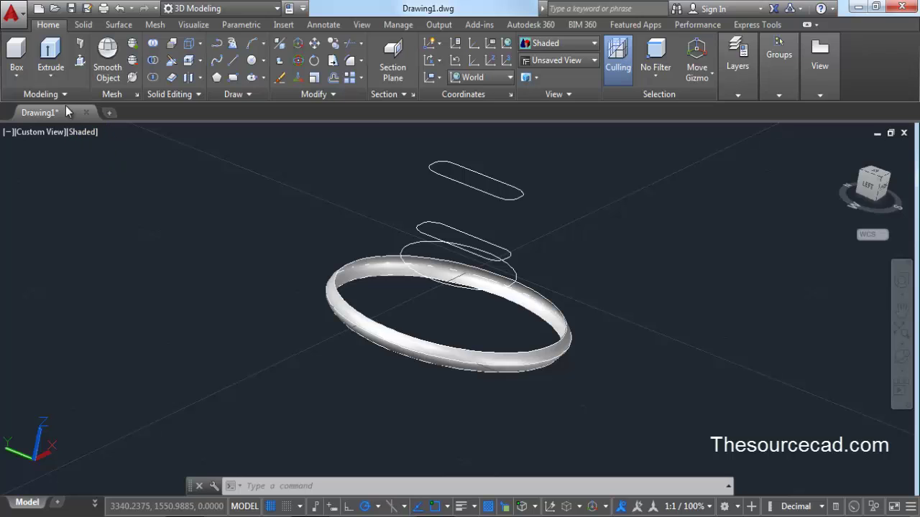
- Start a solid loft with the circle on the ring's upper rim as the first cross section
click(51, 81)
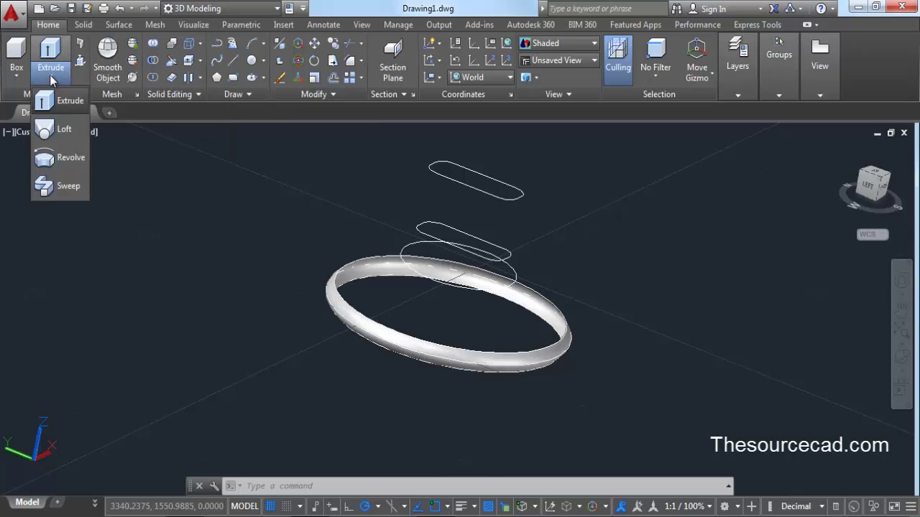
click(63, 133)
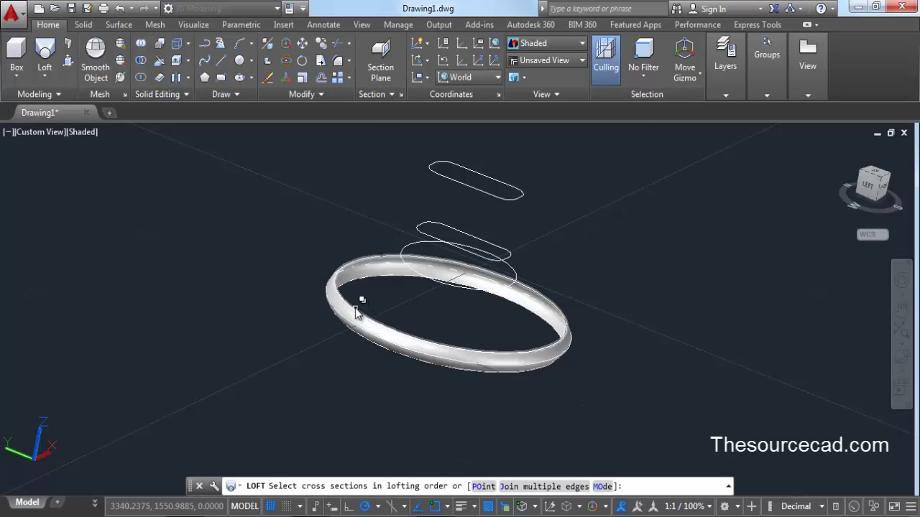
scroll(356, 309, up, 5)
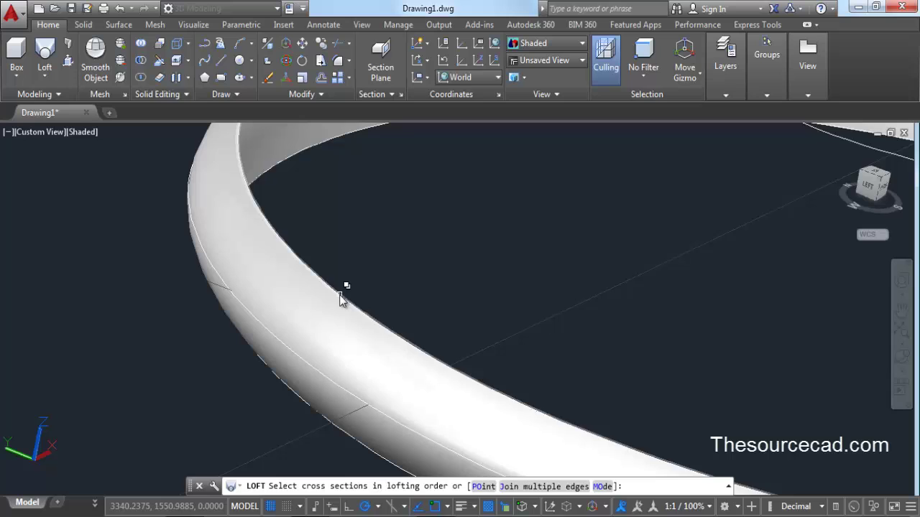
click(340, 294)
click(424, 348)
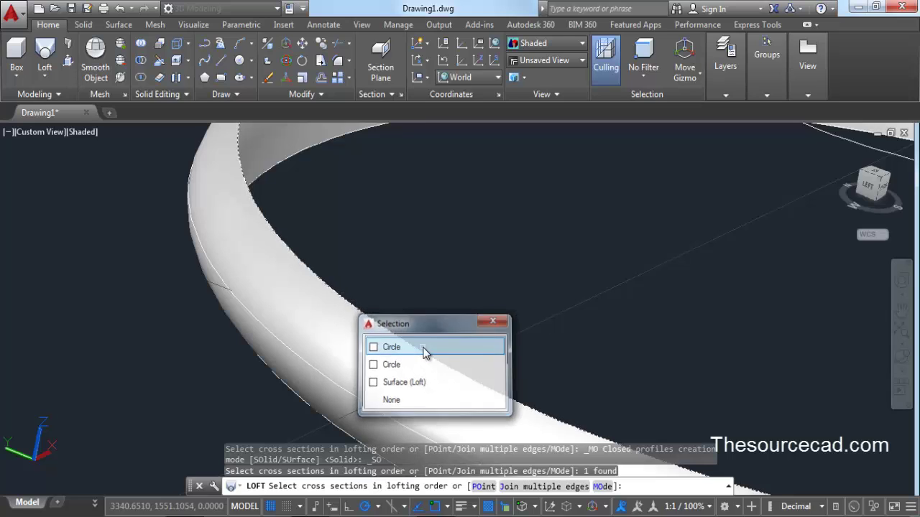
right_click(429, 268)
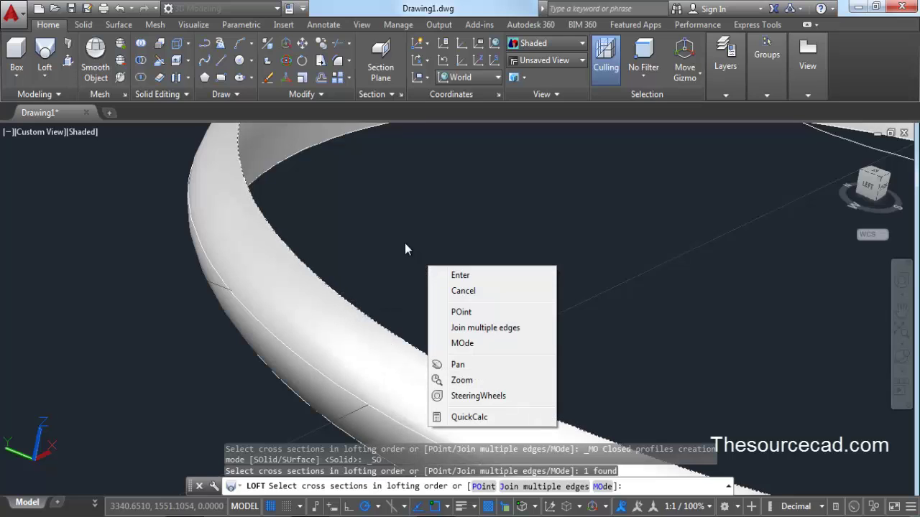
click(389, 256)
click(412, 248)
- Add the smaller circle, the lower filleted rectangle and the upper filleted rectangle to the loft as cross sections, in that order
scroll(496, 255, down, 5)
shift+middle_drag(509, 264, 456, 243)
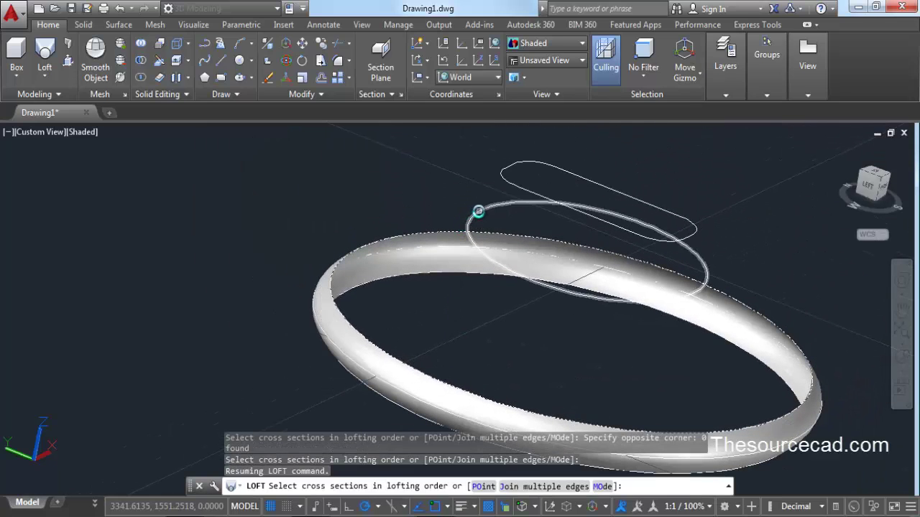
click(478, 212)
click(501, 181)
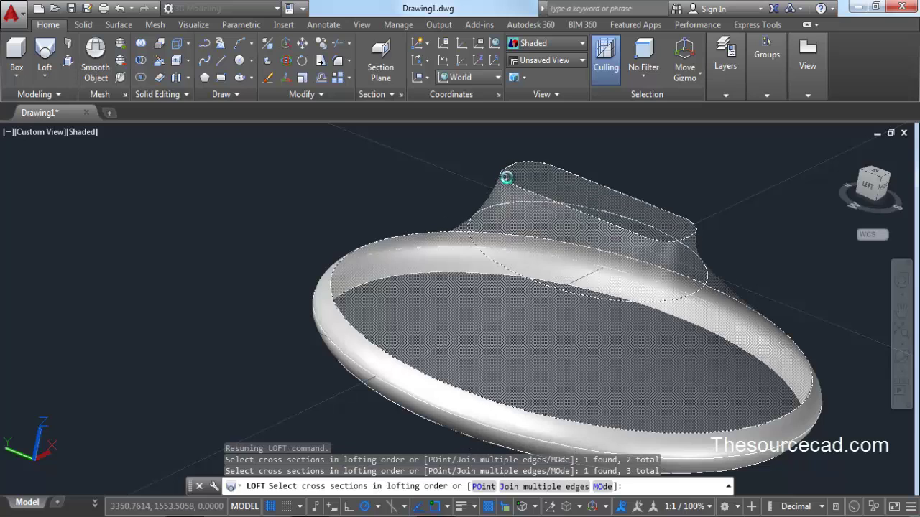
scroll(539, 169, down, 3)
shift+middle_drag(544, 181, 508, 239)
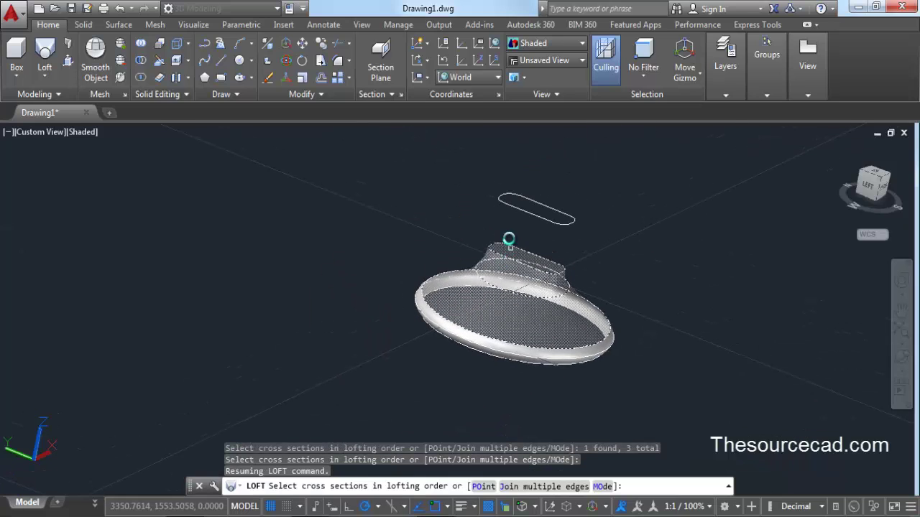
click(508, 203)
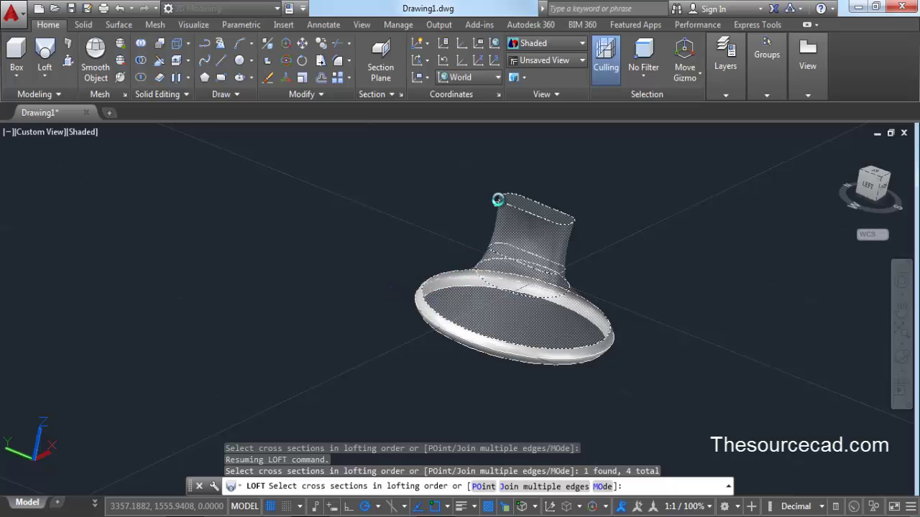
- Finish the solid loft with the surface set to Normal to end section
right_click(466, 197)
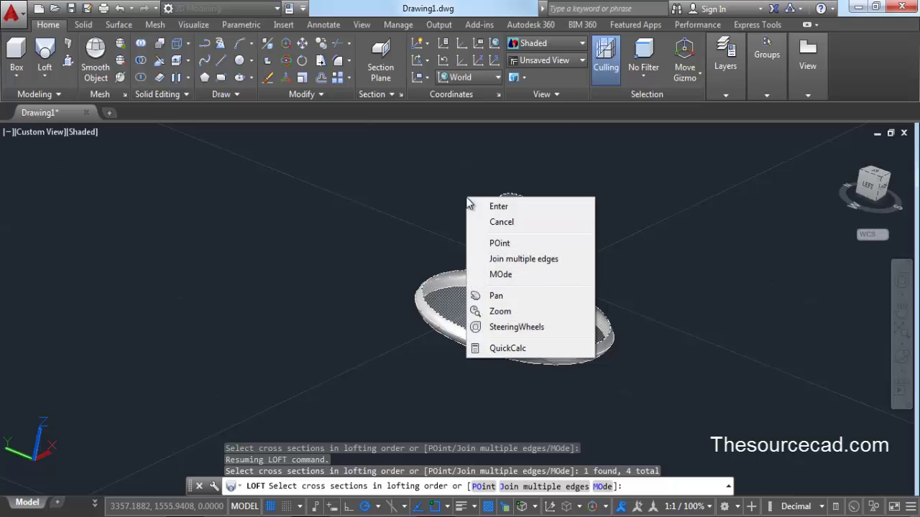
click(498, 206)
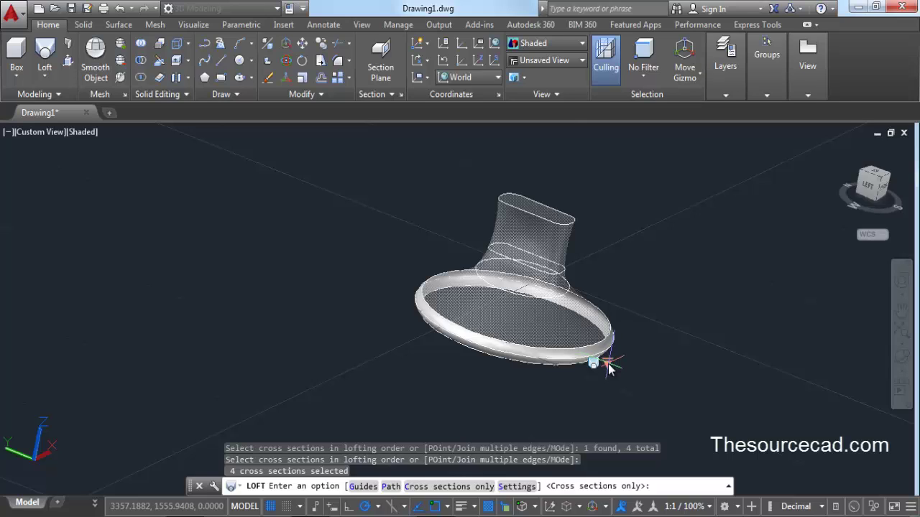
click(608, 365)
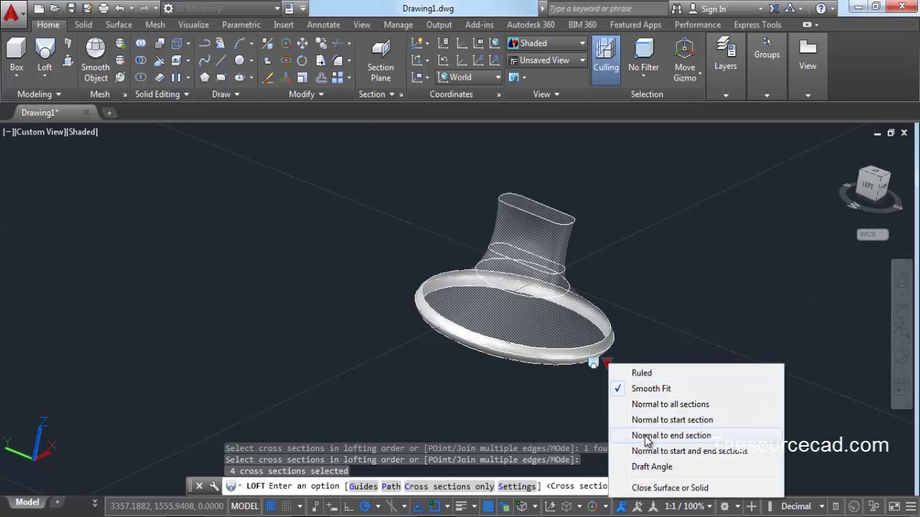
click(701, 436)
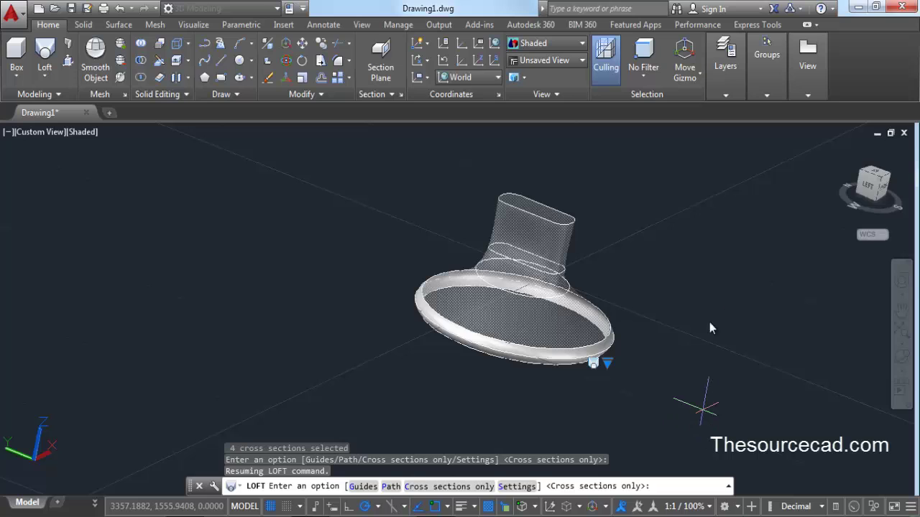
right_click(644, 242)
click(668, 242)
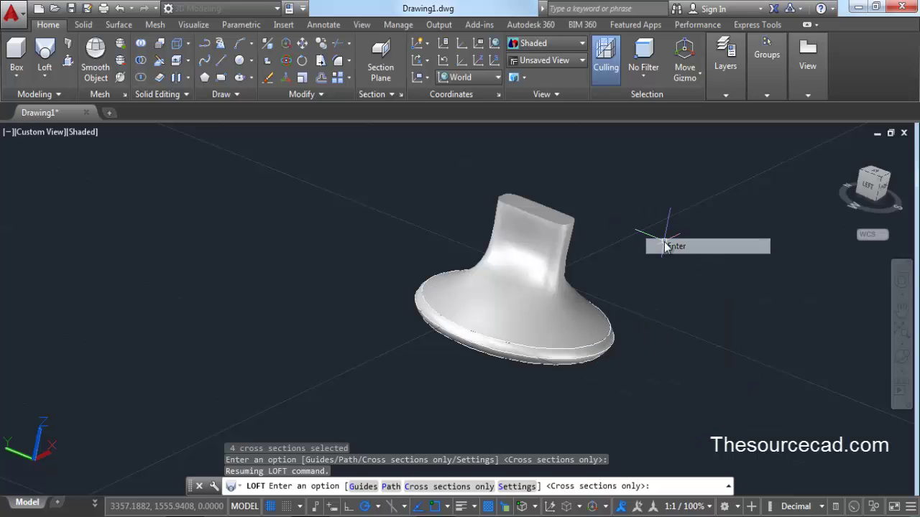
- Extract the edges of the ring's loft surface from the underside of the model, choosing Surface (Loft) among the overlapping objects
click(901, 357)
drag(551, 252, 476, 319)
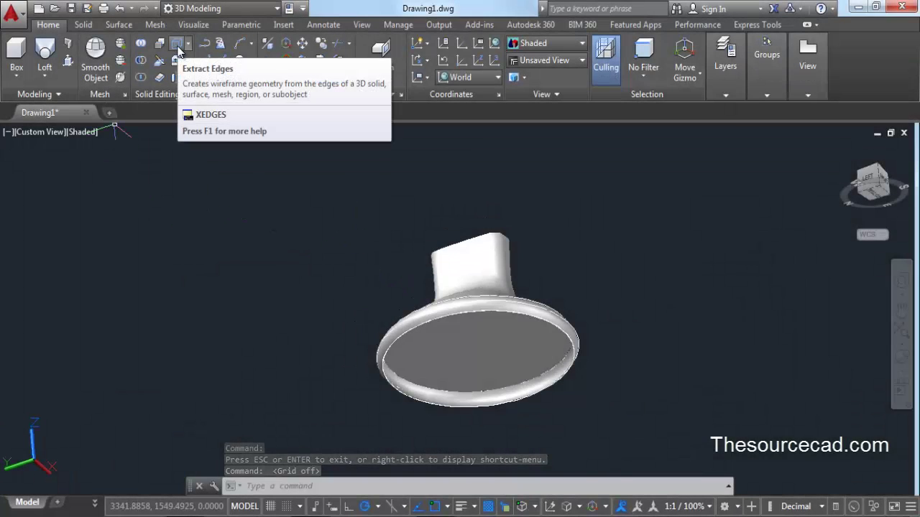
click(177, 46)
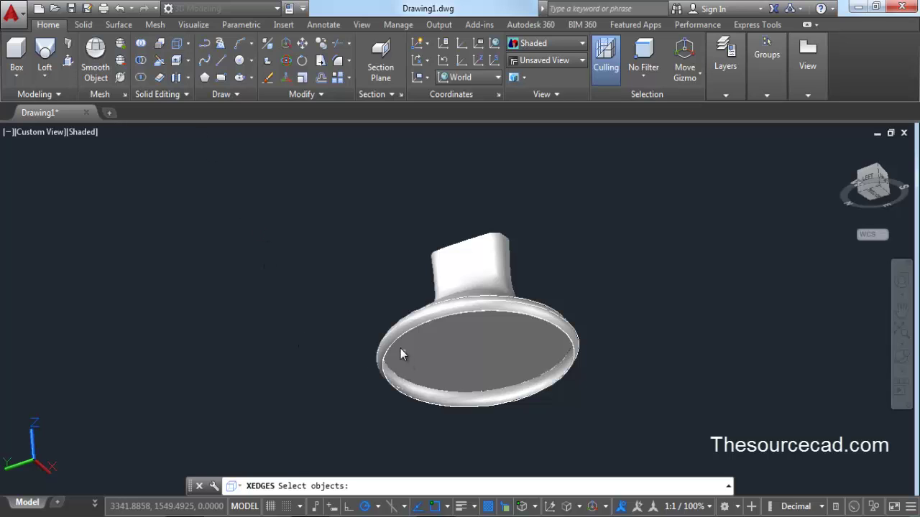
click(400, 328)
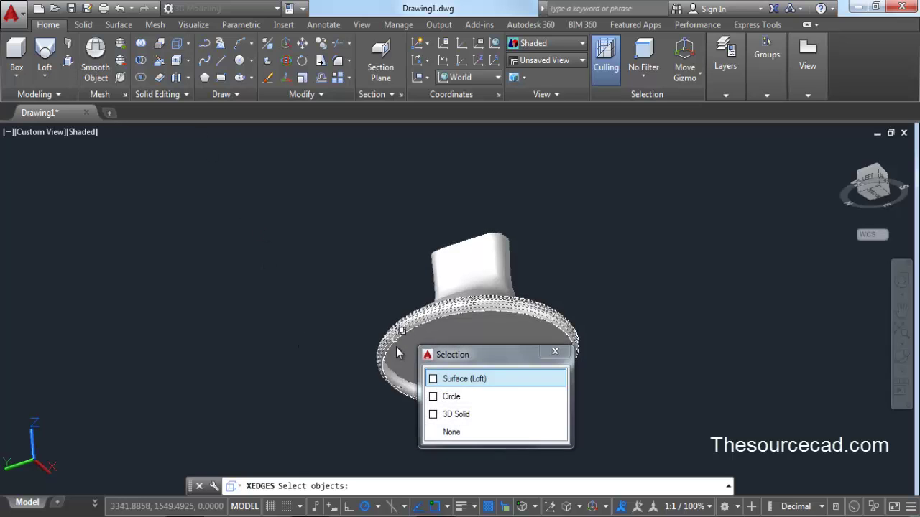
click(513, 381)
key(Return)
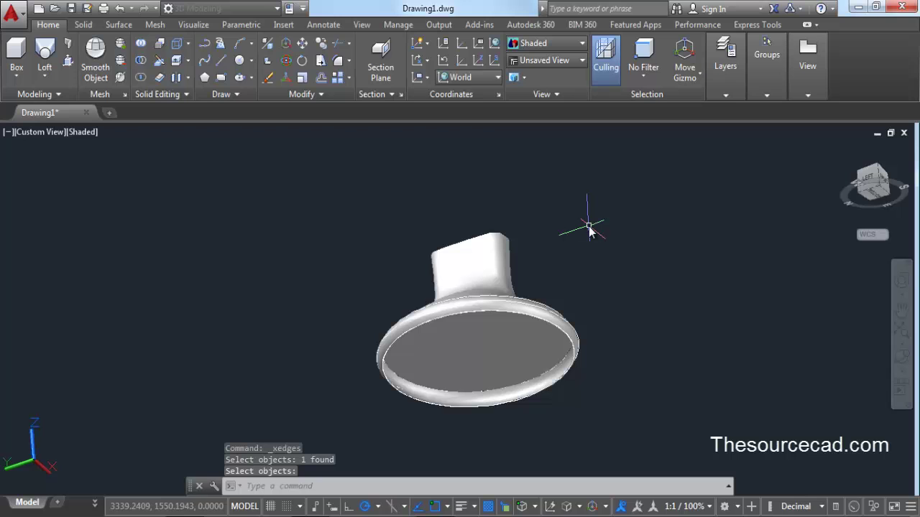
- Start a surface patch over the ring's open outer edge, facing away from the neck
click(903, 358)
drag(473, 407, 503, 206)
right_click(516, 192)
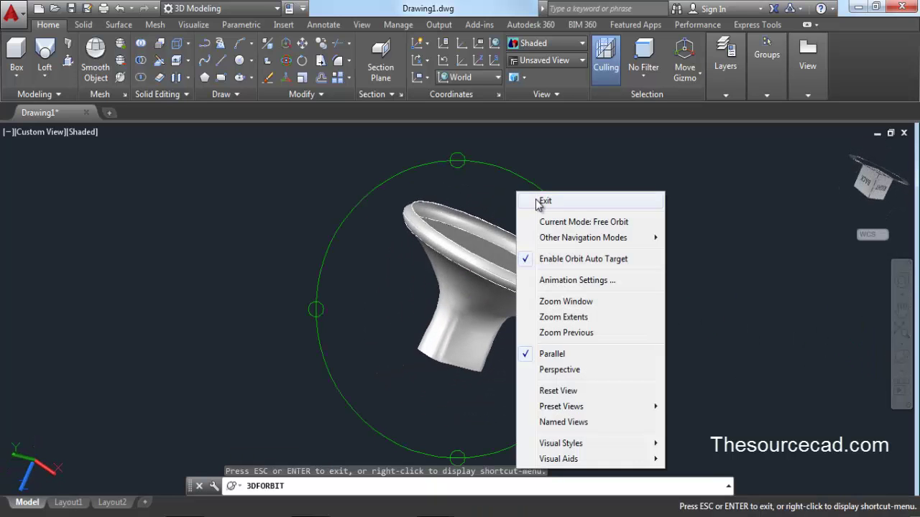
click(537, 199)
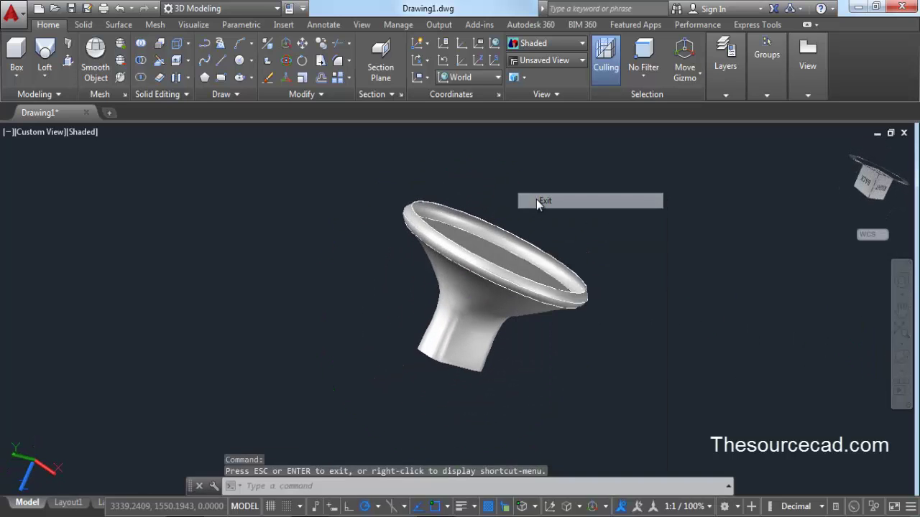
click(119, 26)
click(147, 52)
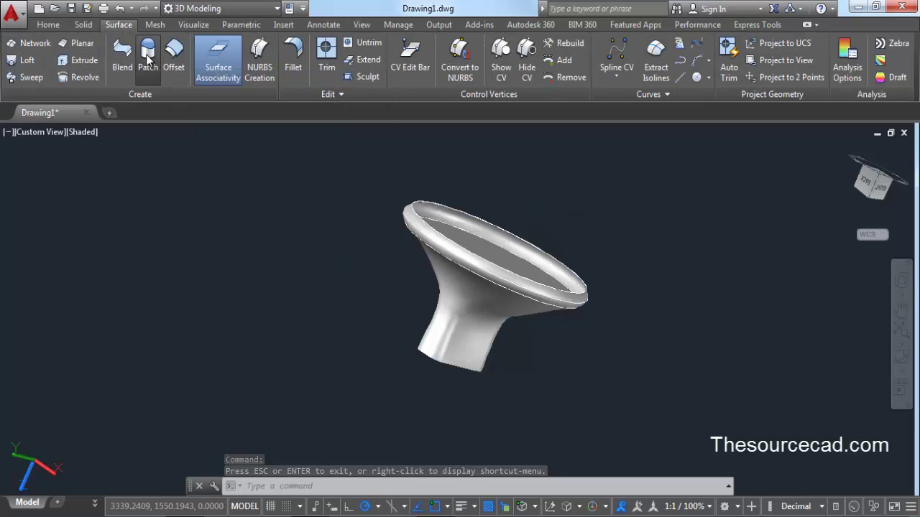
click(473, 218)
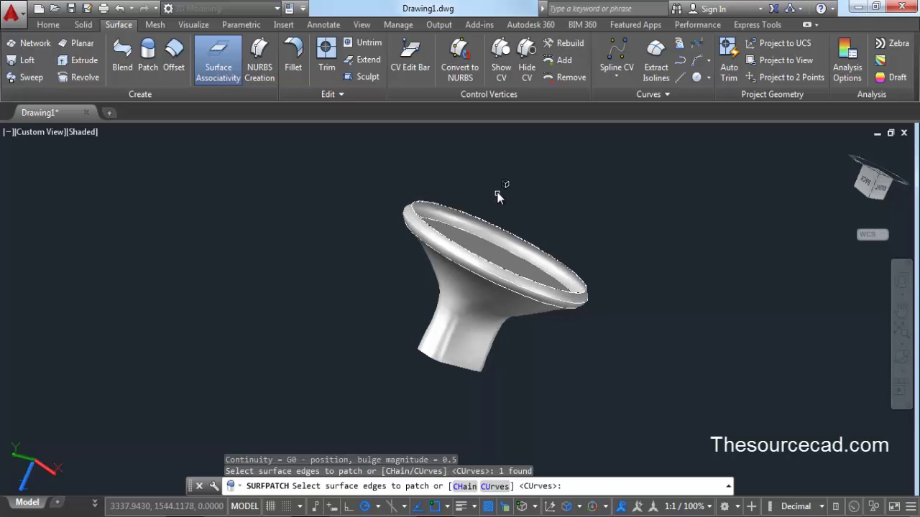
right_click(498, 198)
click(527, 213)
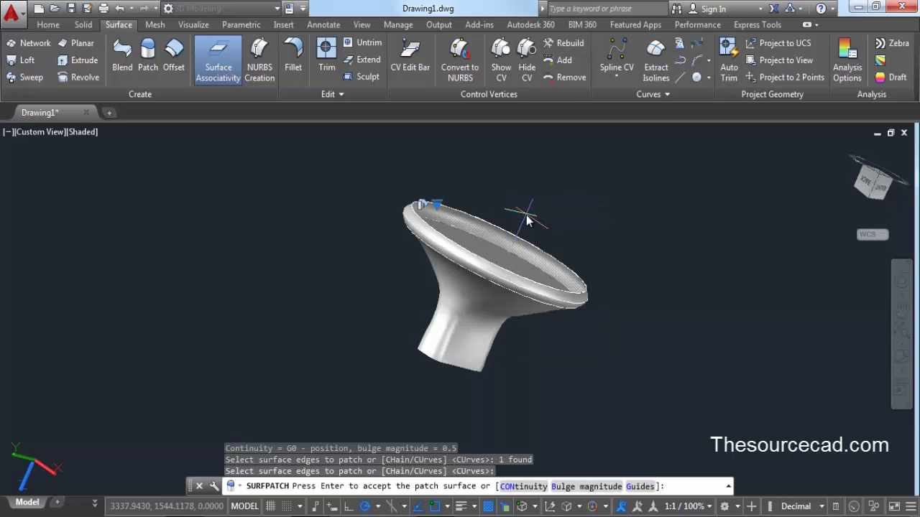
- Set the patch's edge continuity to Tangent (G1) and accept the patch surface
click(441, 208)
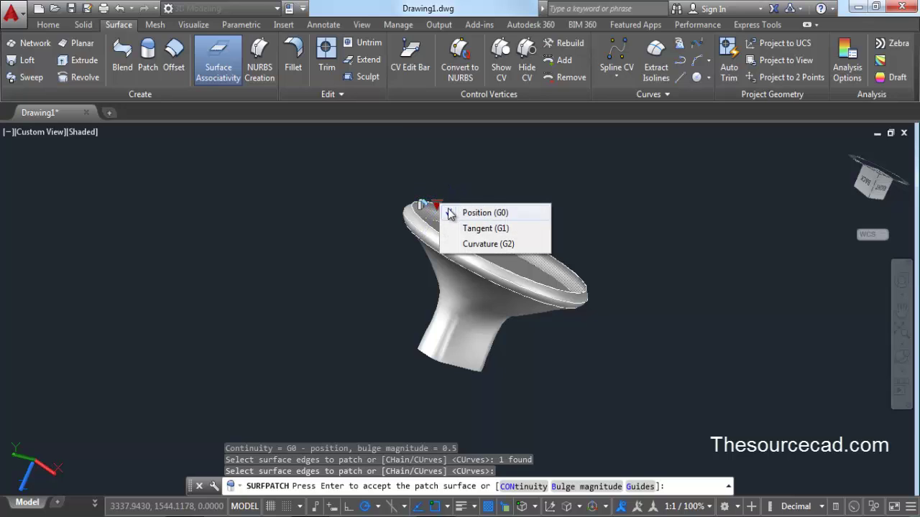
click(529, 229)
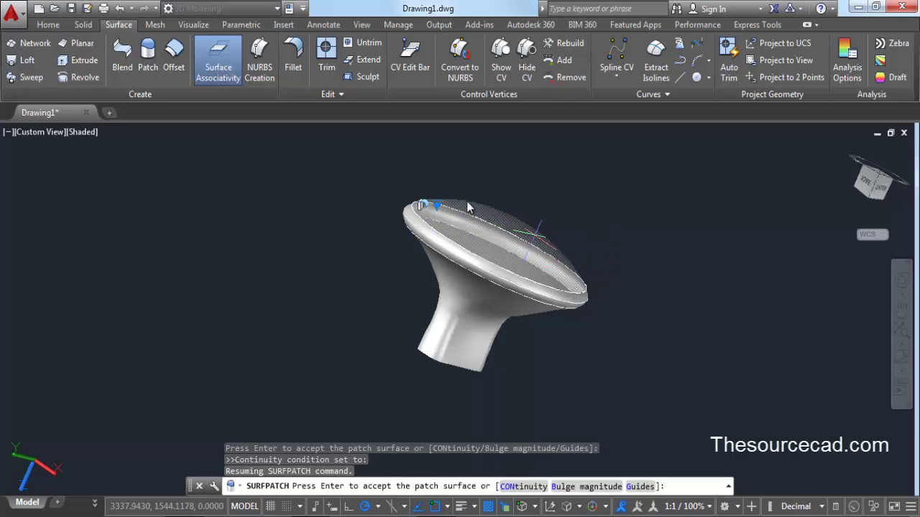
right_click(588, 221)
click(600, 197)
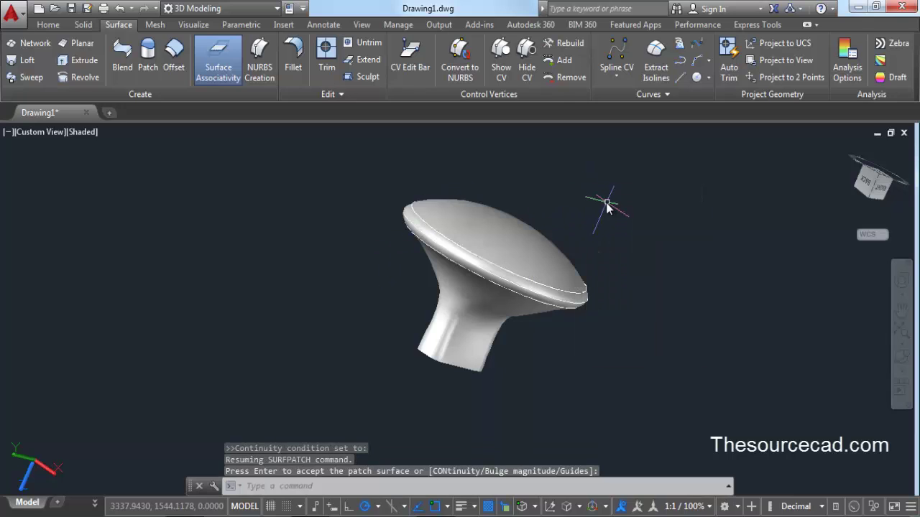
- Show the domed patch in the bottom view and align the UCS XY plane to that view
click(902, 357)
mouse_move(511, 312)
mouse_down()
mouse_move(505, 274)
mouse_move(451, 227)
mouse_move(431, 352)
mouse_move(475, 233)
mouse_move(453, 268)
mouse_up()
right_click(551, 165)
click(581, 174)
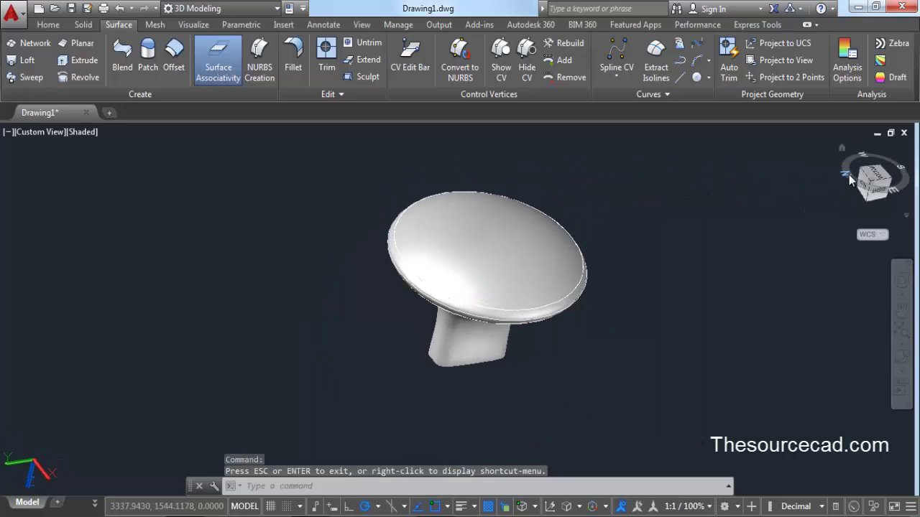
click(878, 179)
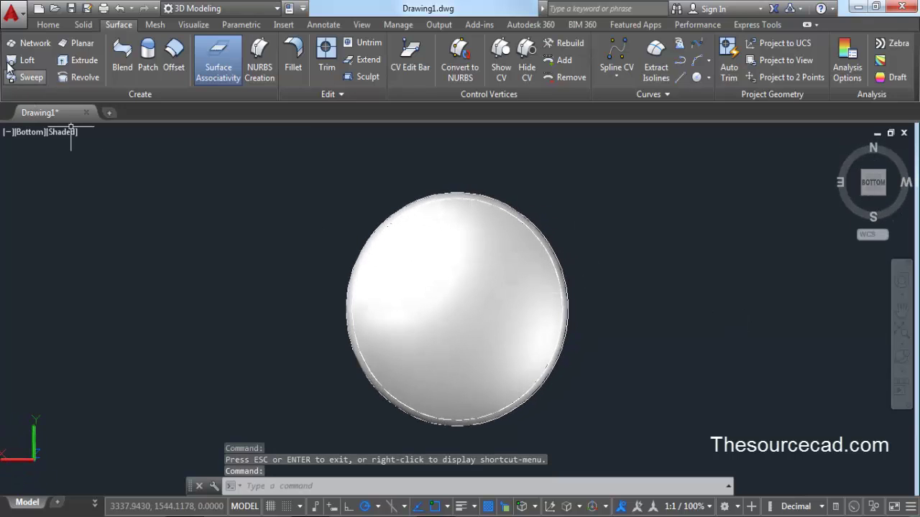
click(47, 25)
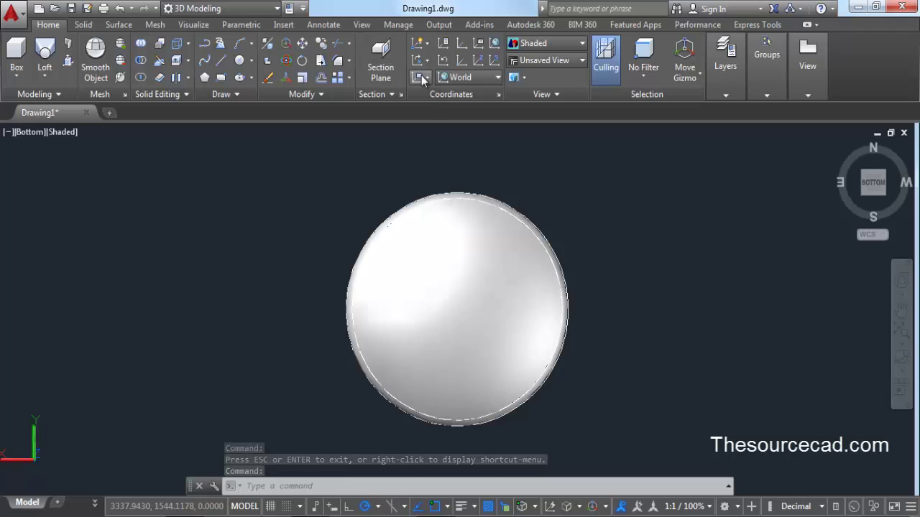
click(423, 78)
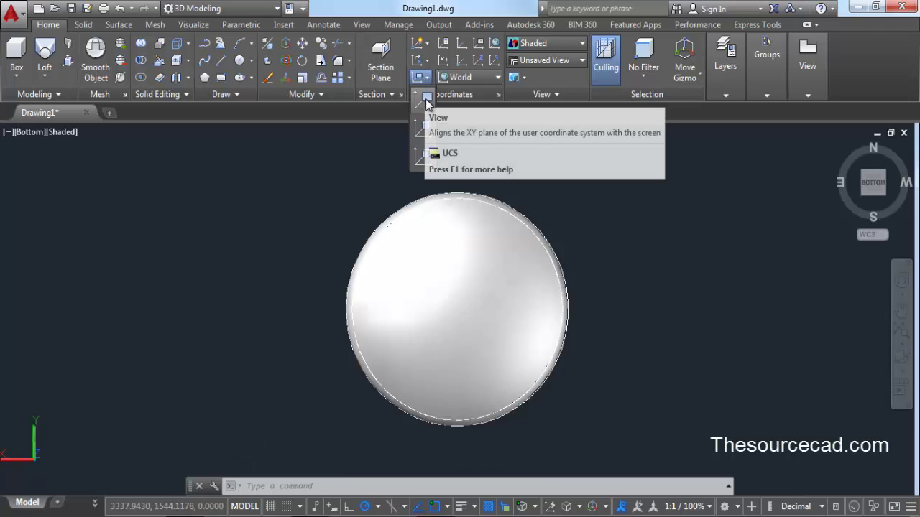
click(426, 100)
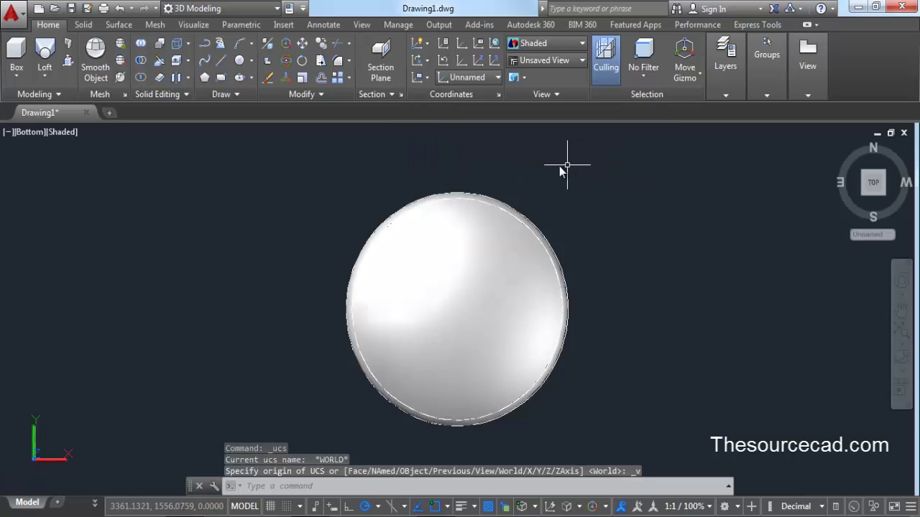
- Return to the home view and switch the projection to Parallel
click(841, 150)
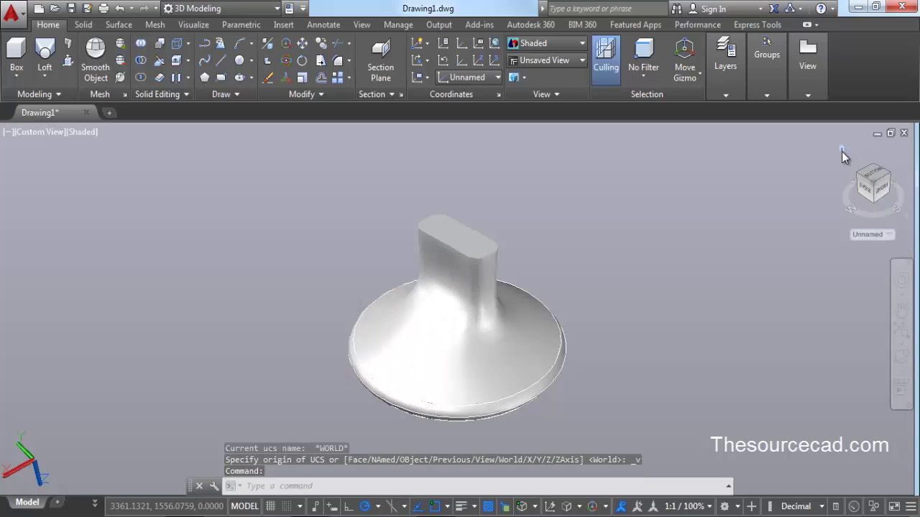
right_click(879, 189)
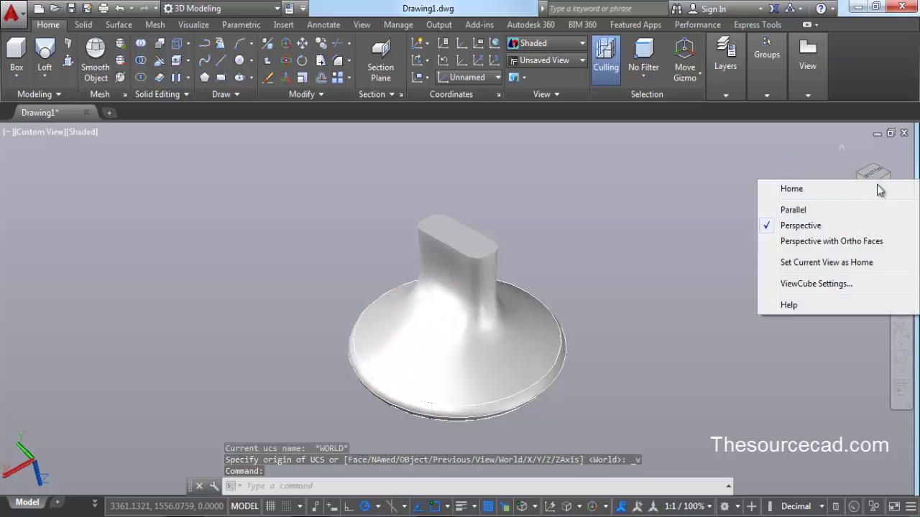
click(822, 215)
scroll(652, 286, down, 2)
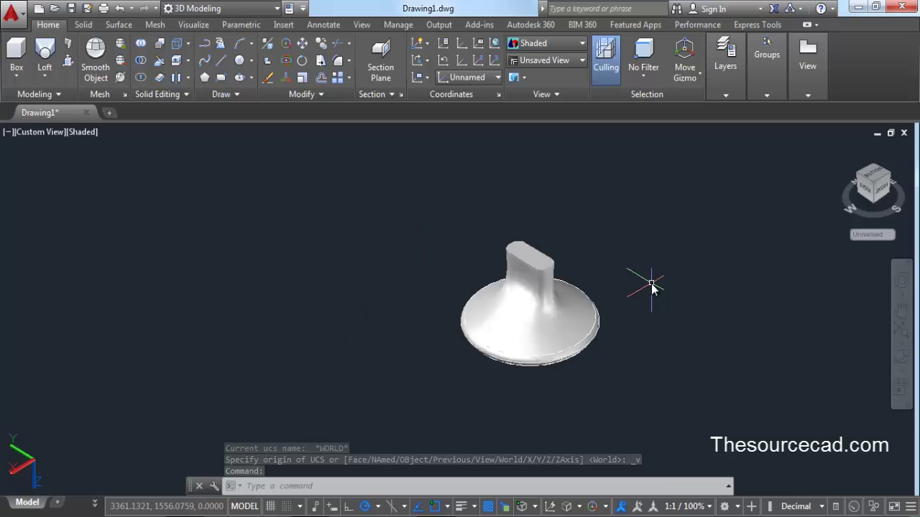
scroll(479, 197, up, 2)
drag(539, 322, 452, 129)
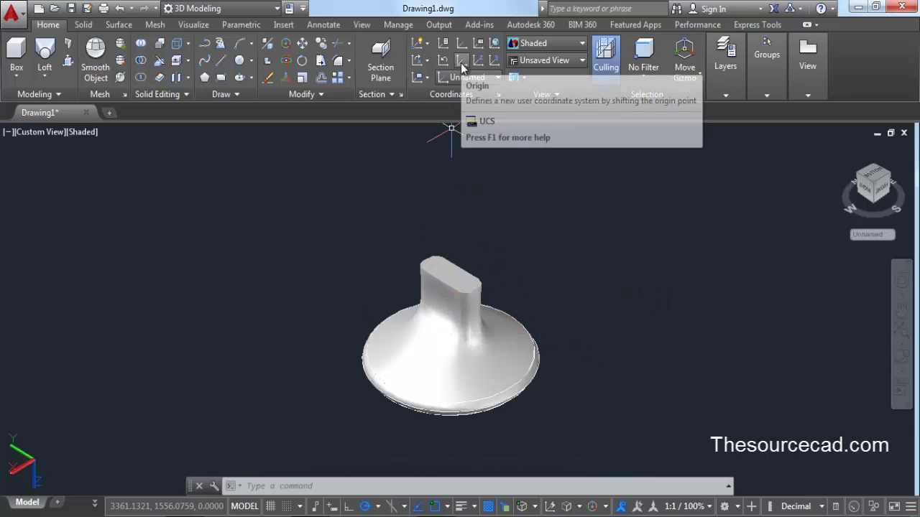
click(461, 63)
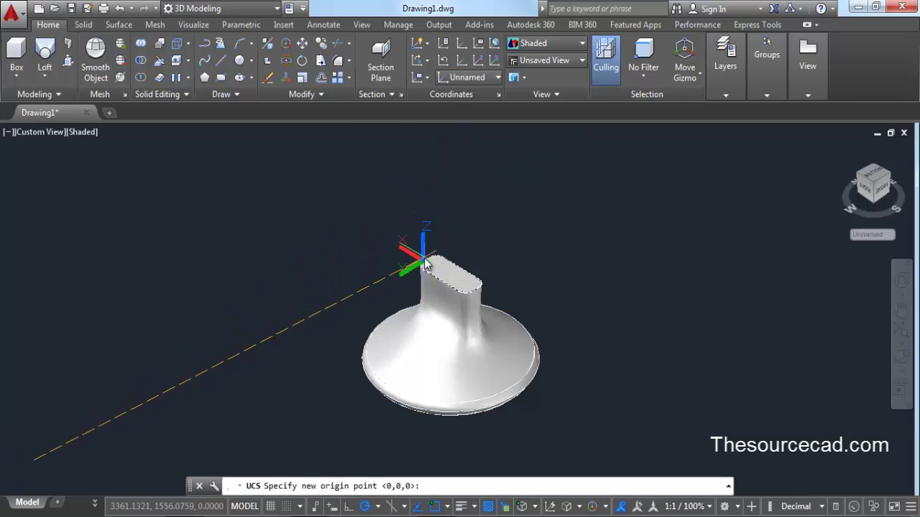
shift+middle_drag(424, 258, 484, 245)
key(Escape)
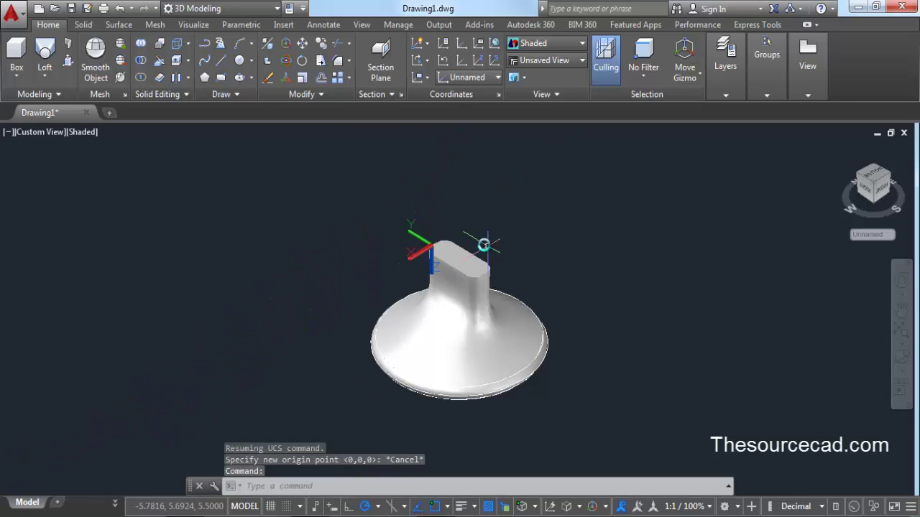
- Move the UCS origin beyond the domed patch, about 12.45 along +Z from the neck end's corner, and look straight at its top face
click(461, 61)
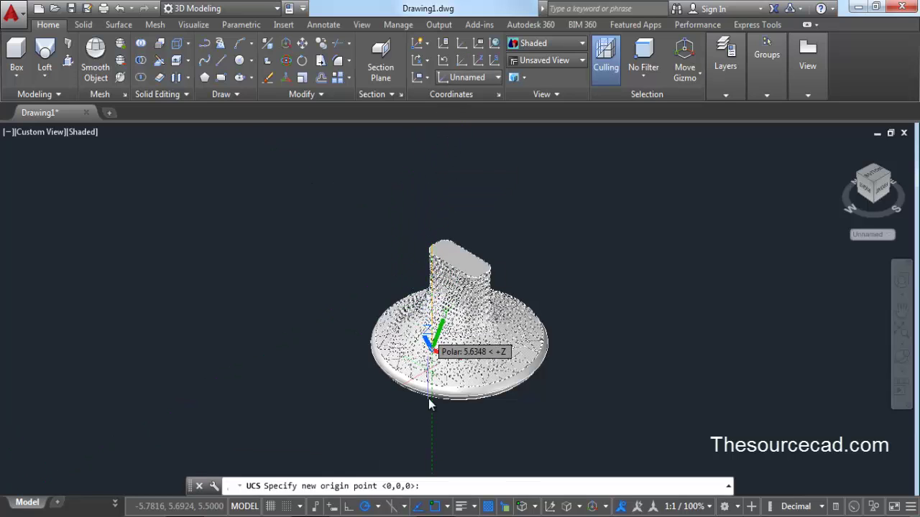
middle_drag(431, 437, 428, 362)
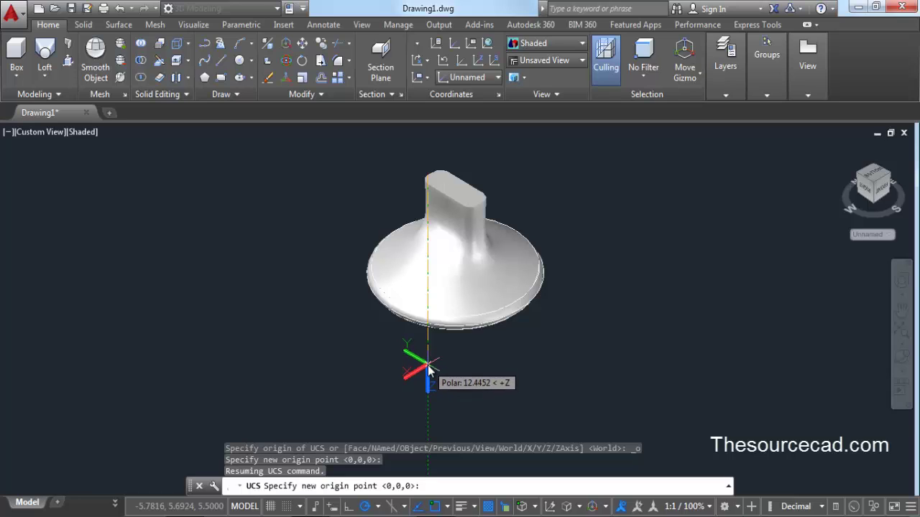
click(427, 369)
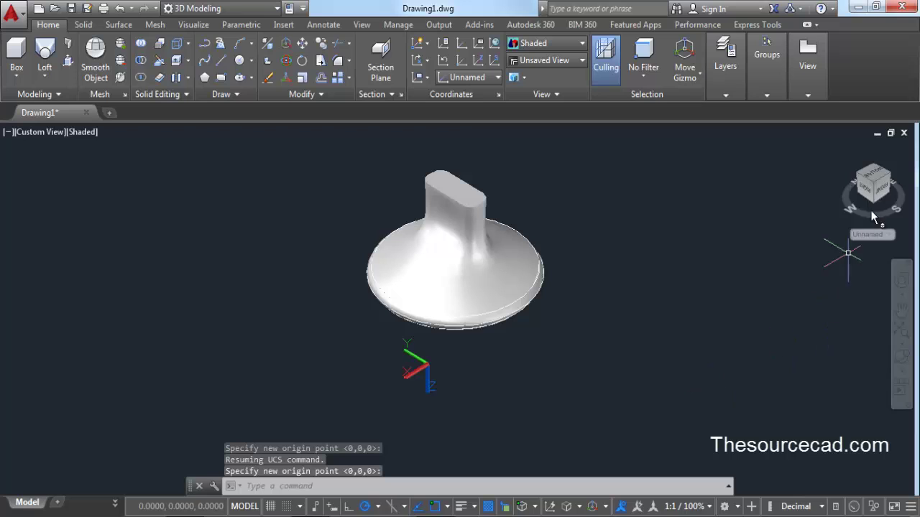
drag(875, 209, 807, 207)
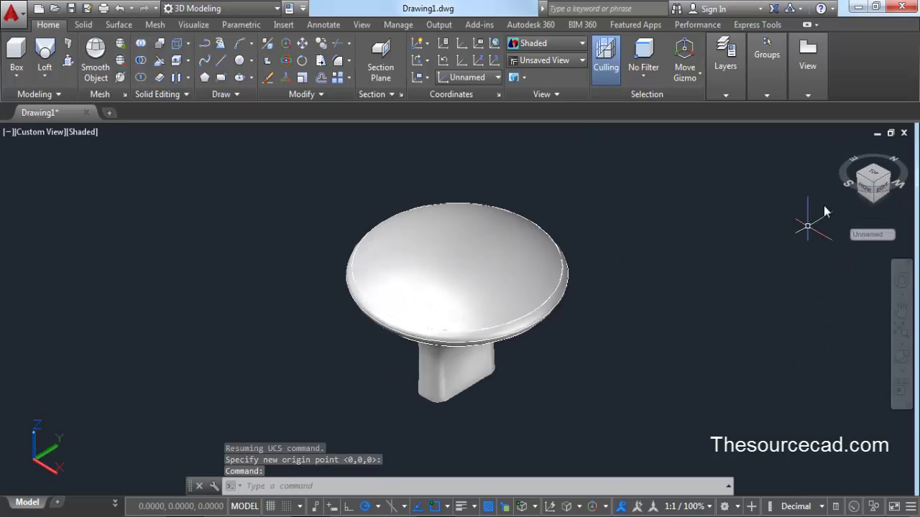
click(874, 177)
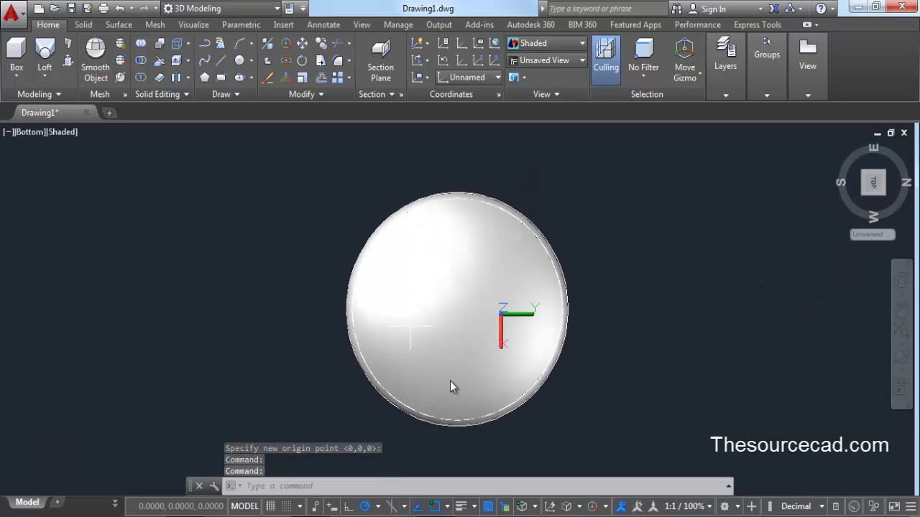
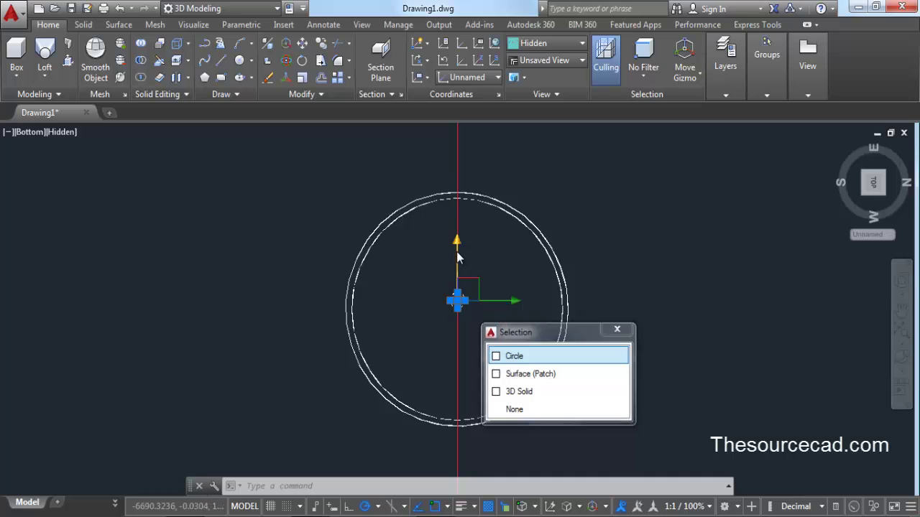
- Move the small circle by its center grip to the middle of the ring circles and deselect it
click(457, 300)
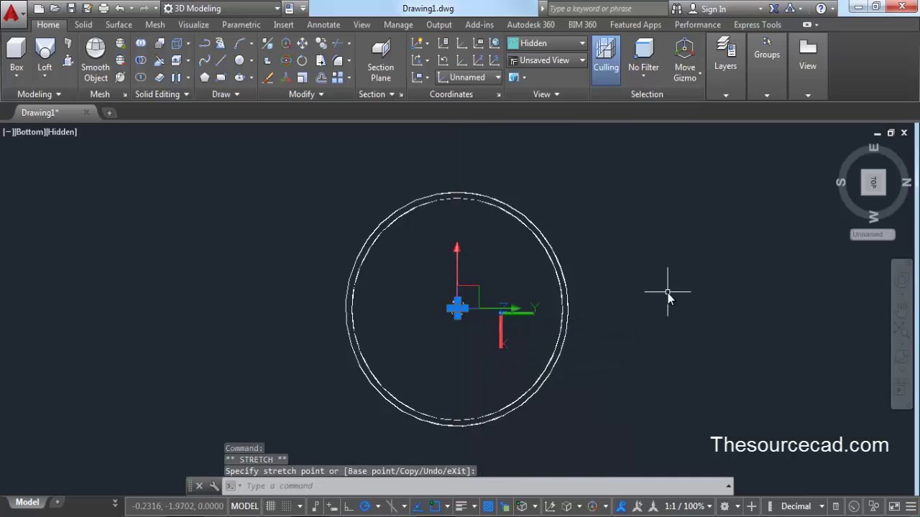
key(Escape)
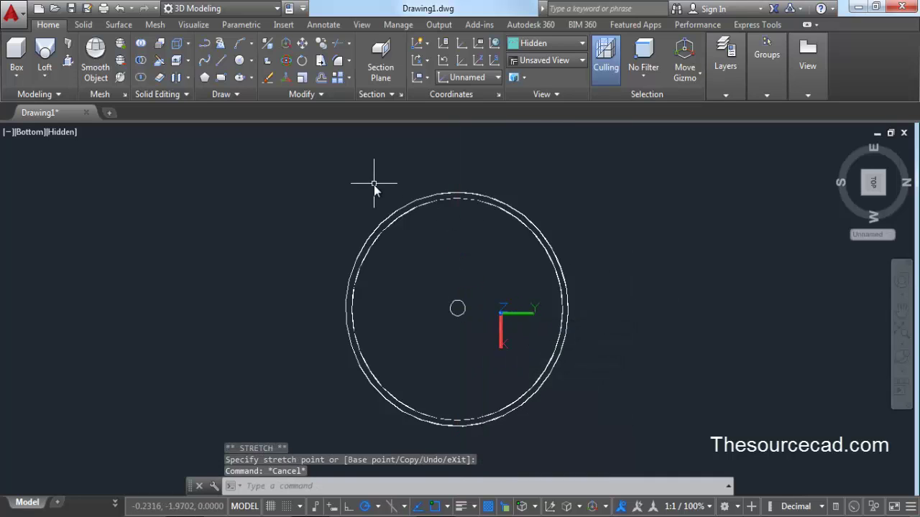
- With object snap off, draw a circle of about 0.09 radius directly above the small central circle
click(240, 59)
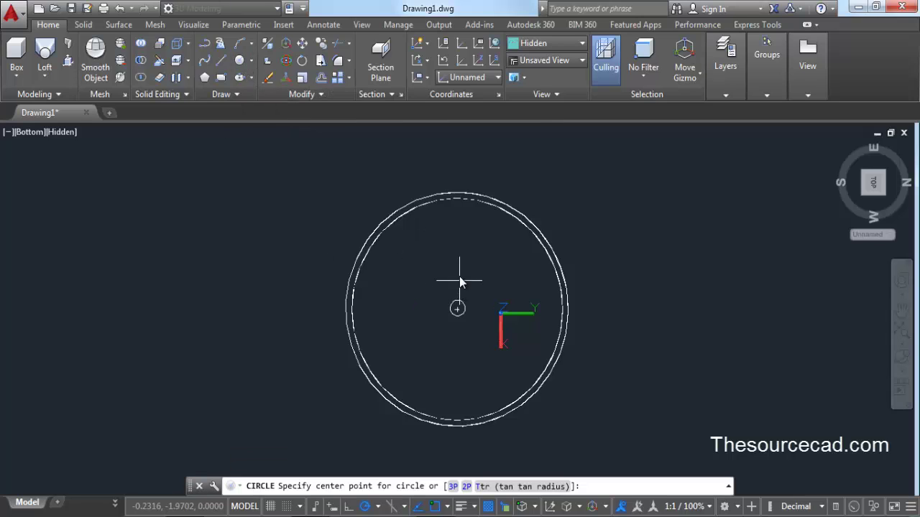
click(435, 507)
click(457, 278)
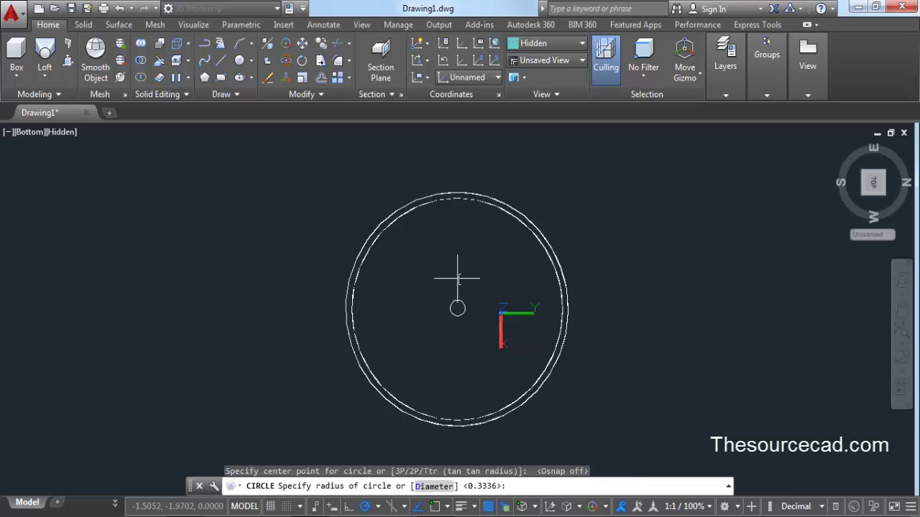
scroll(459, 277, up, 4)
scroll(458, 278, up, 2)
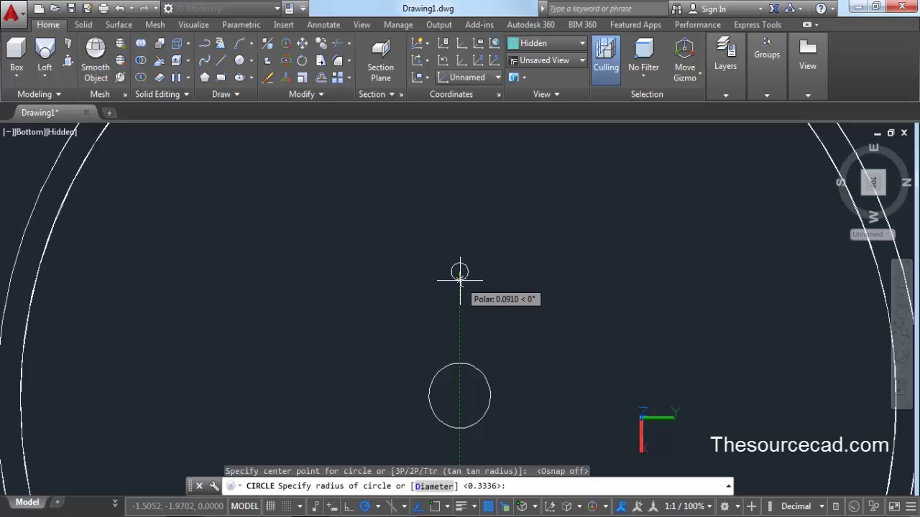
click(460, 280)
scroll(495, 310, down, 2)
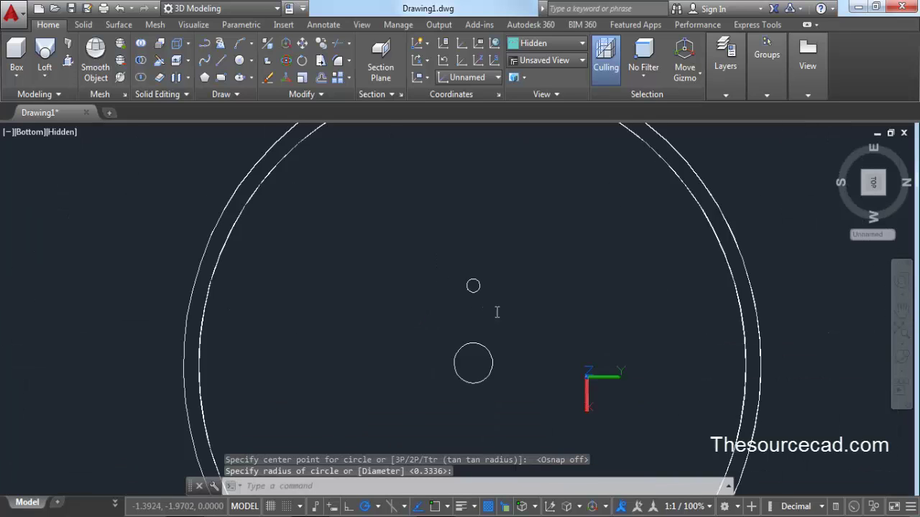
scroll(496, 311, down, 4)
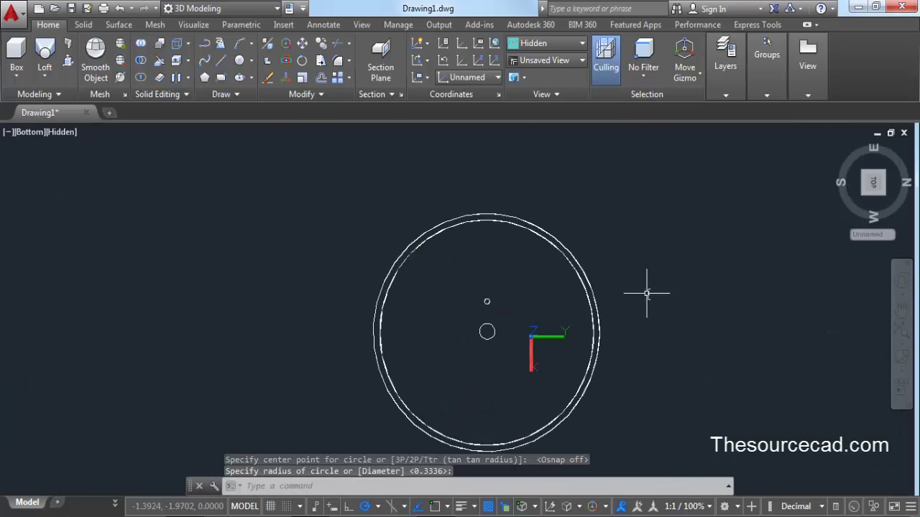
- Create a polar array of the small off-centre circle around the exact centre of the larger middle circle
click(348, 76)
click(364, 159)
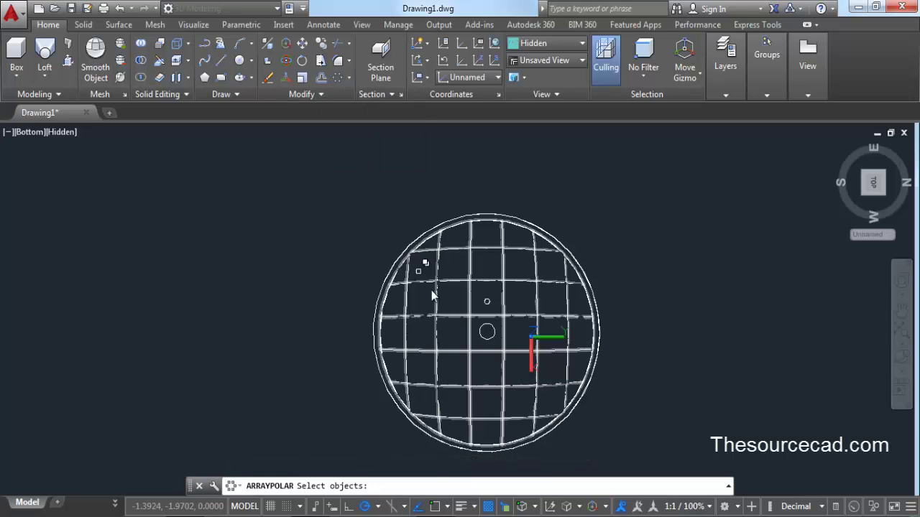
click(487, 304)
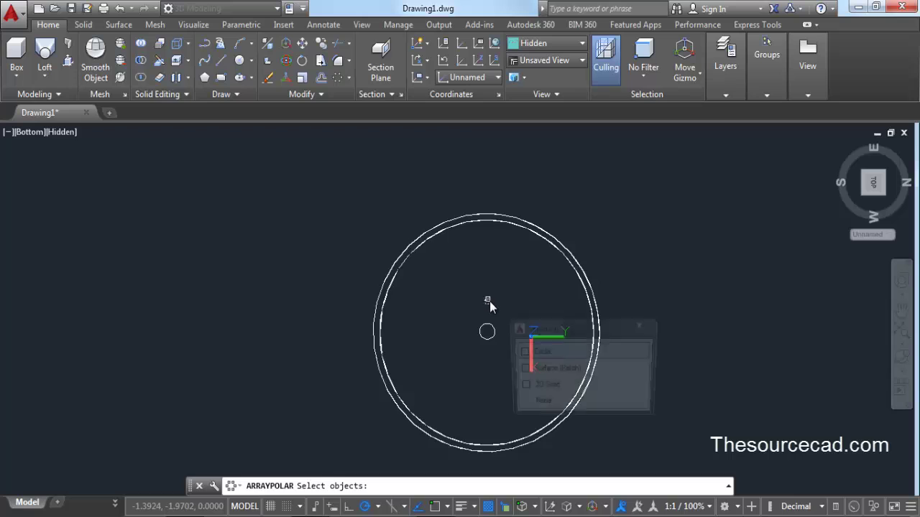
click(579, 353)
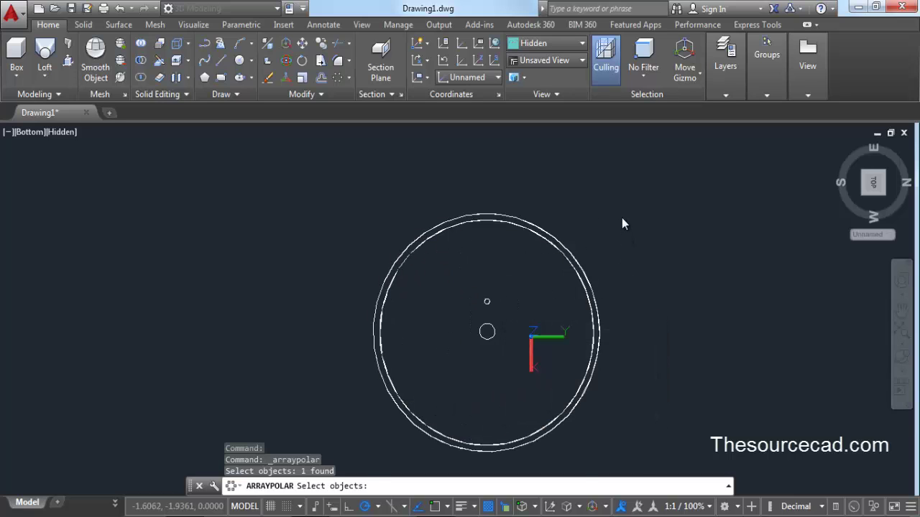
key(Return)
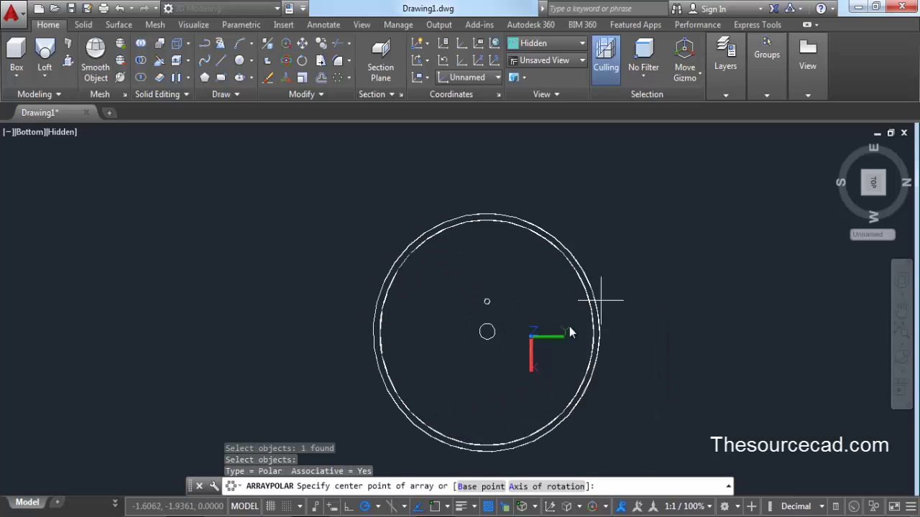
key(F8)
shift+right_click(485, 334)
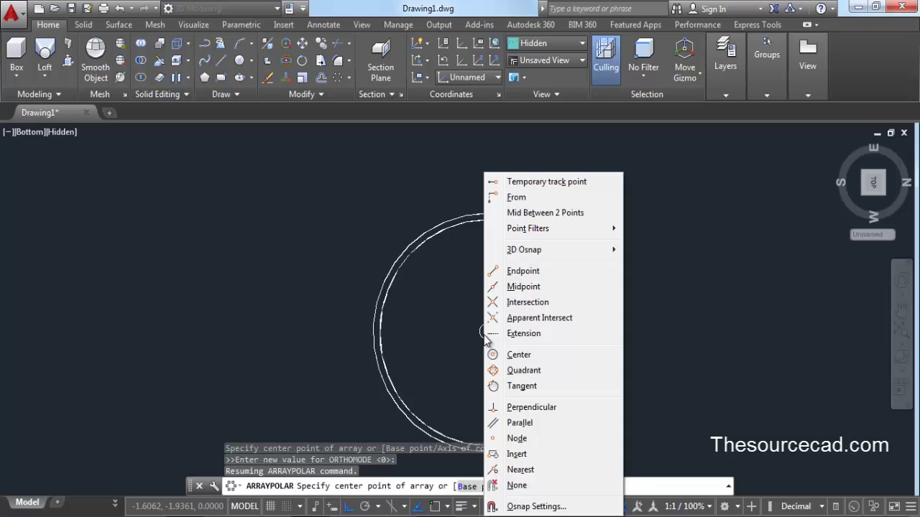
click(492, 355)
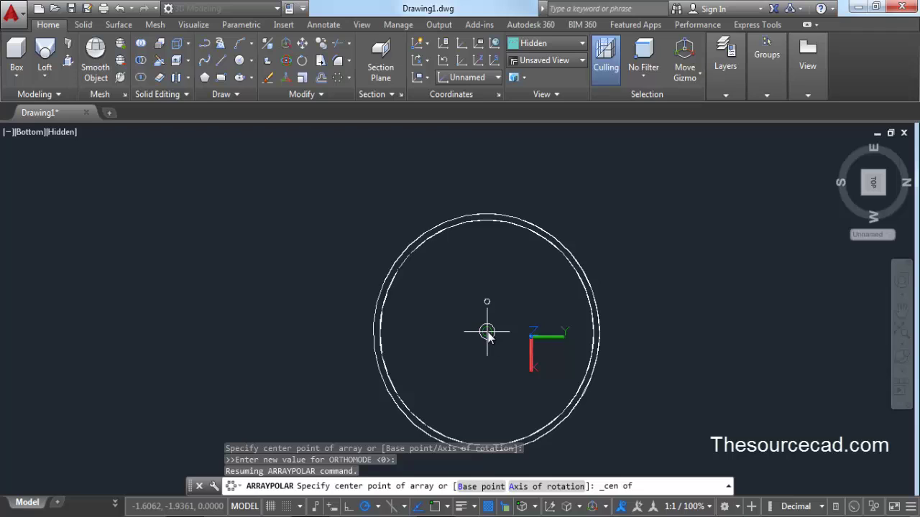
click(487, 335)
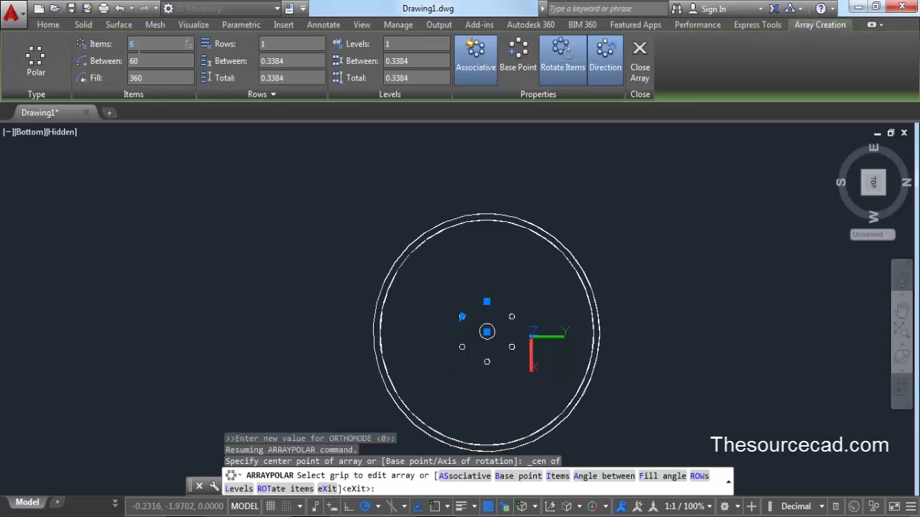
- Set the polar array to 20 items and 8 rows
click(142, 45)
text(20)
key(Return)
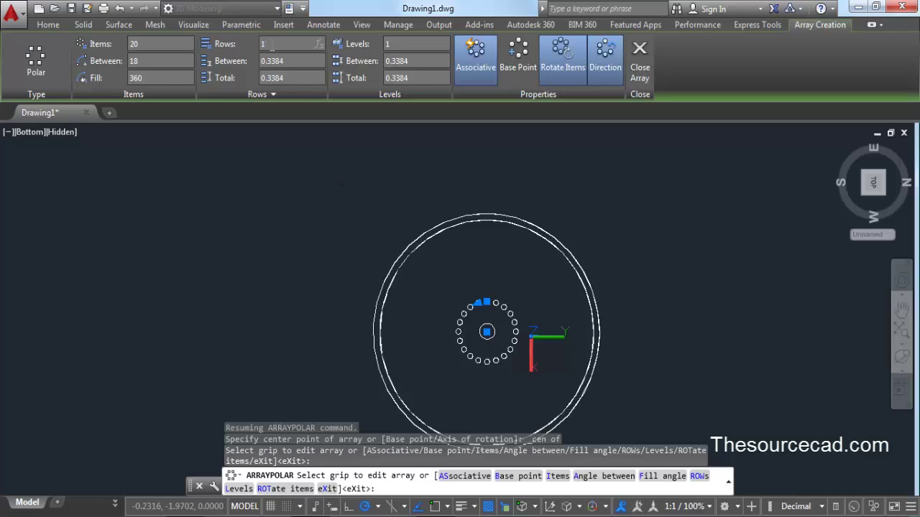
text(2)
key(Return)
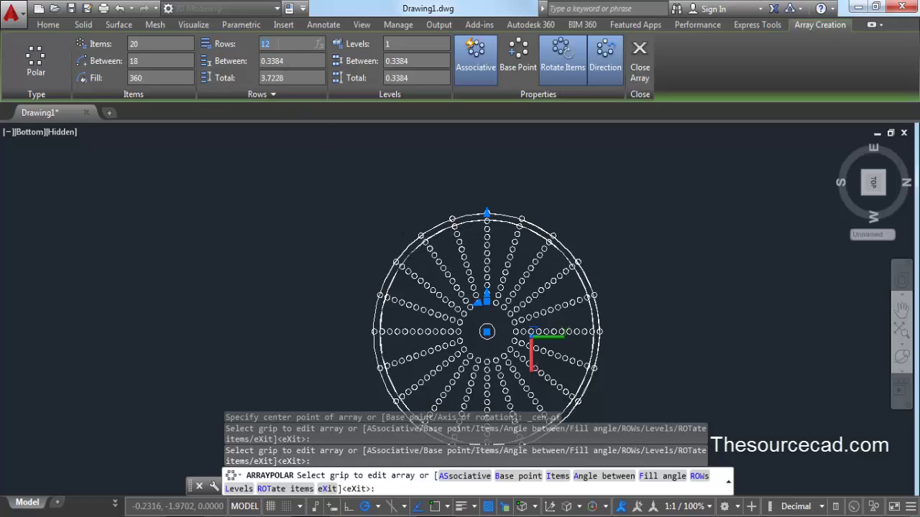
key(Return)
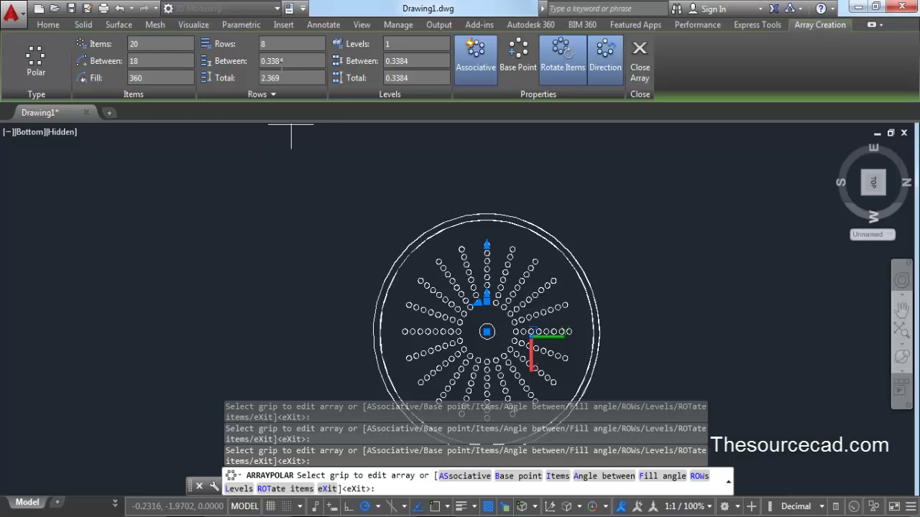
- Set the array's row spacing to 0.4, make it non-associative and finish the array
click(277, 59)
text(0.4)
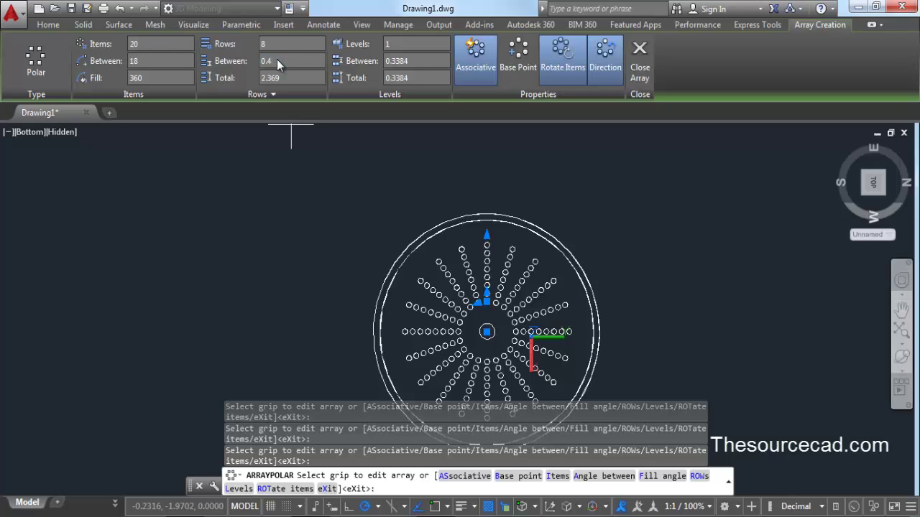
key(Return)
middle_drag(486, 329, 463, 300)
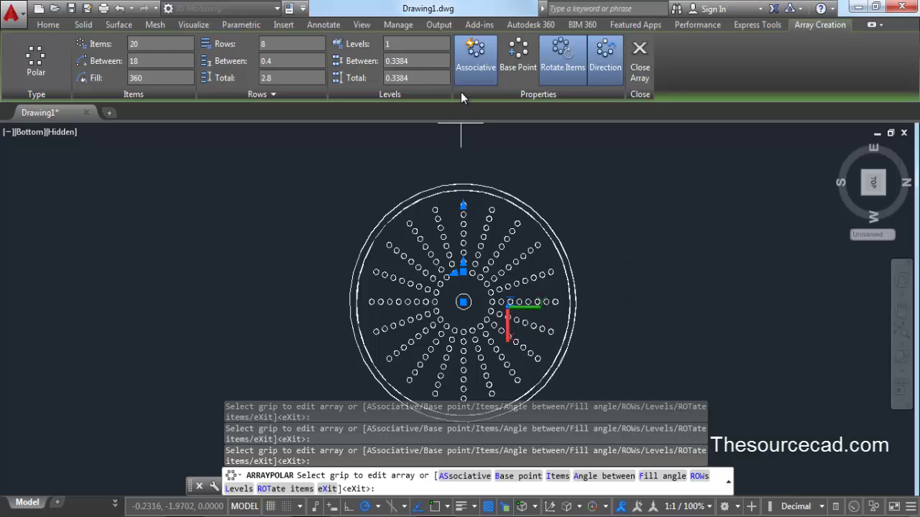
click(479, 57)
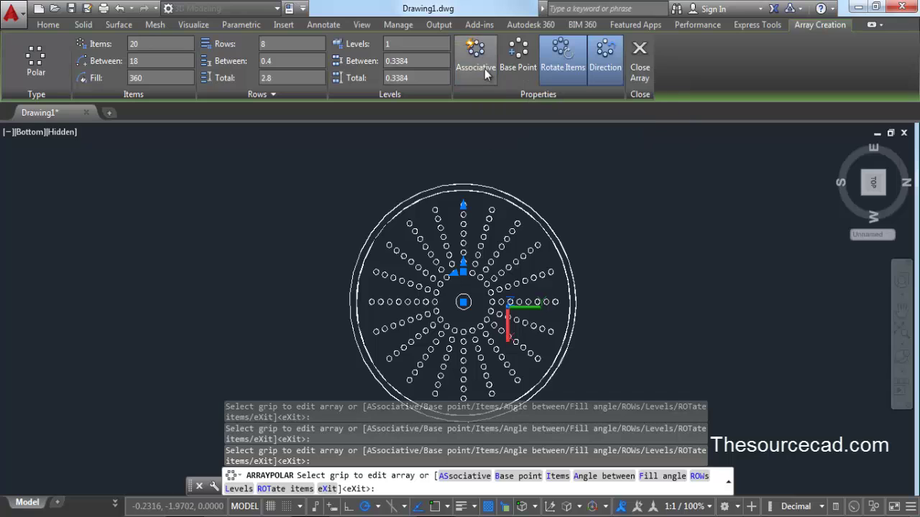
click(641, 56)
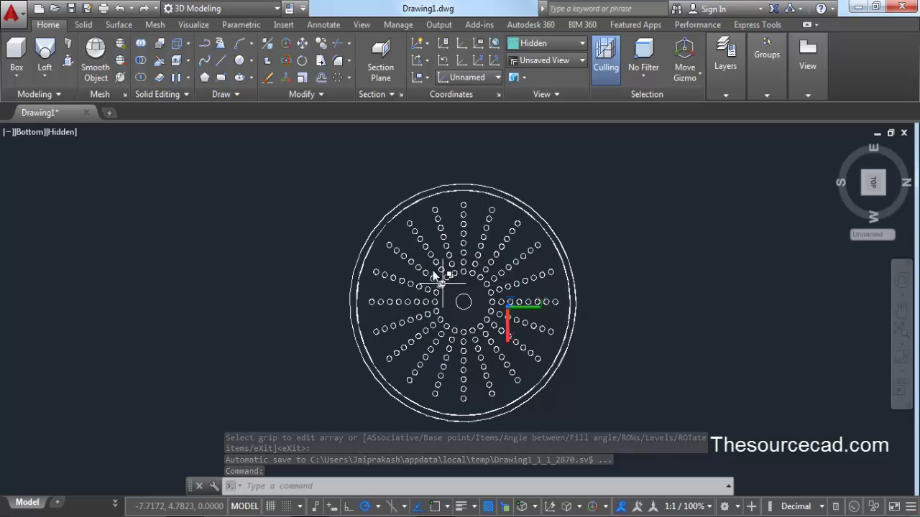
- Return to the home view and set the projection to Parallel so the head and the arrayed circles both show
click(345, 192)
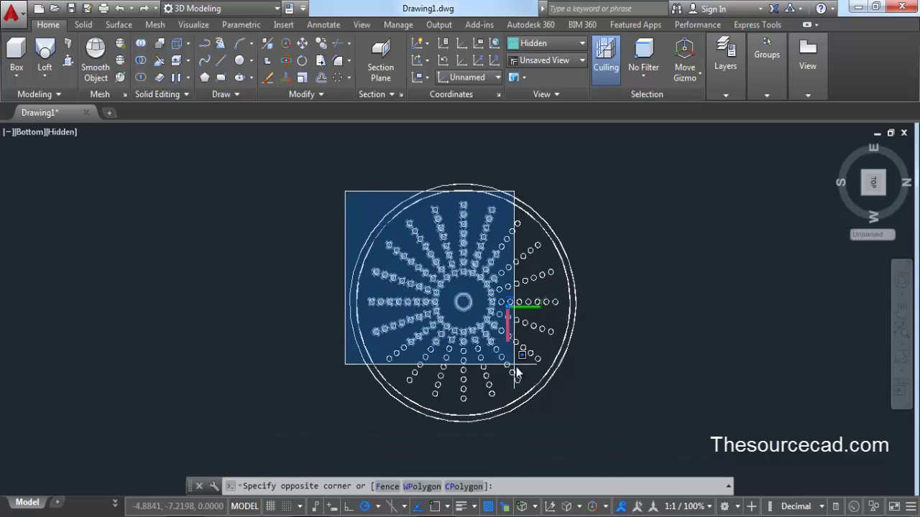
click(559, 411)
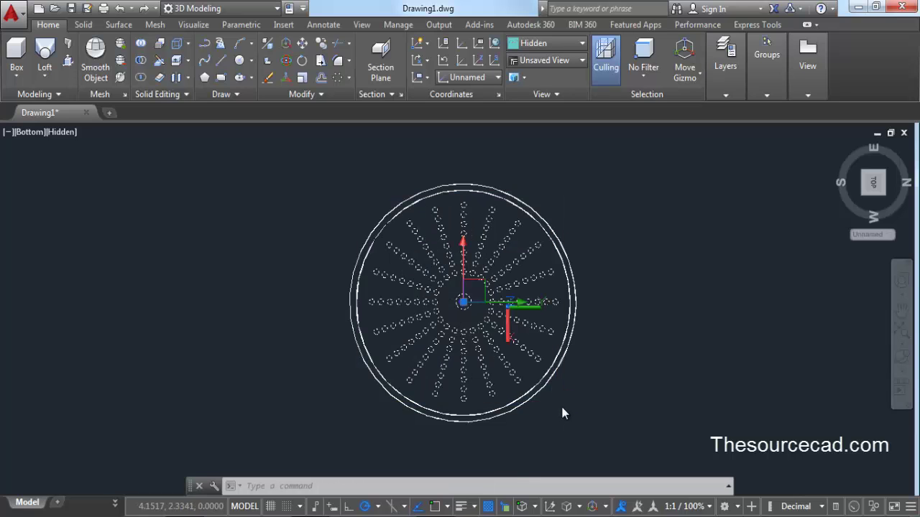
click(842, 148)
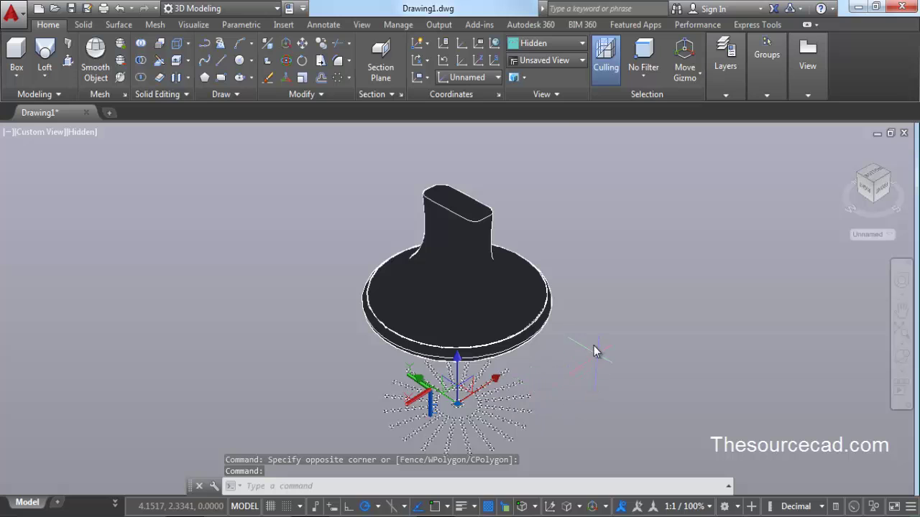
right_click(872, 181)
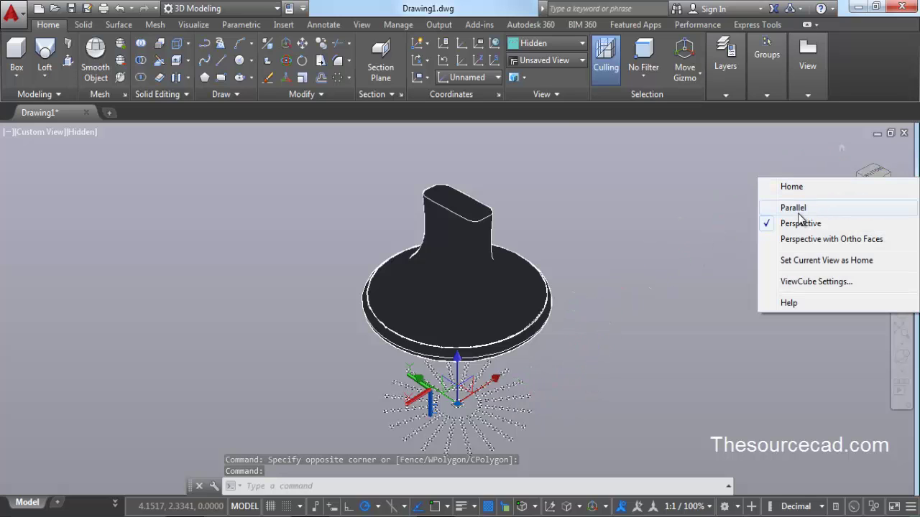
click(797, 209)
scroll(600, 355, down, 3)
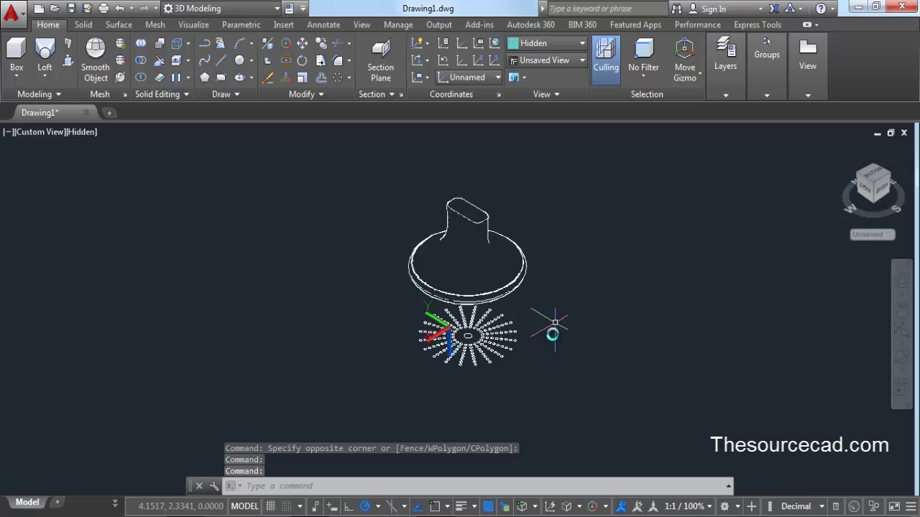
- Extrude all the arrayed circles and the central circle as solids through the domed patch, judging the height in the front view
click(390, 294)
click(538, 388)
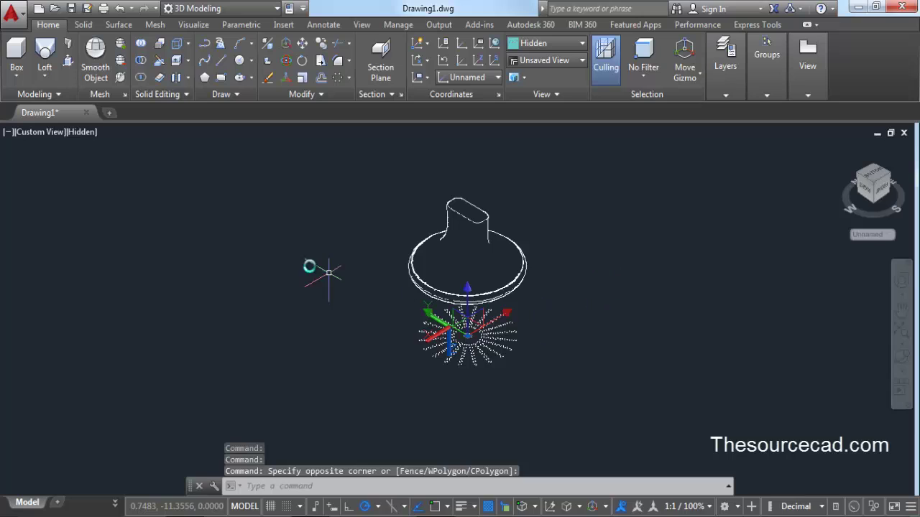
click(43, 78)
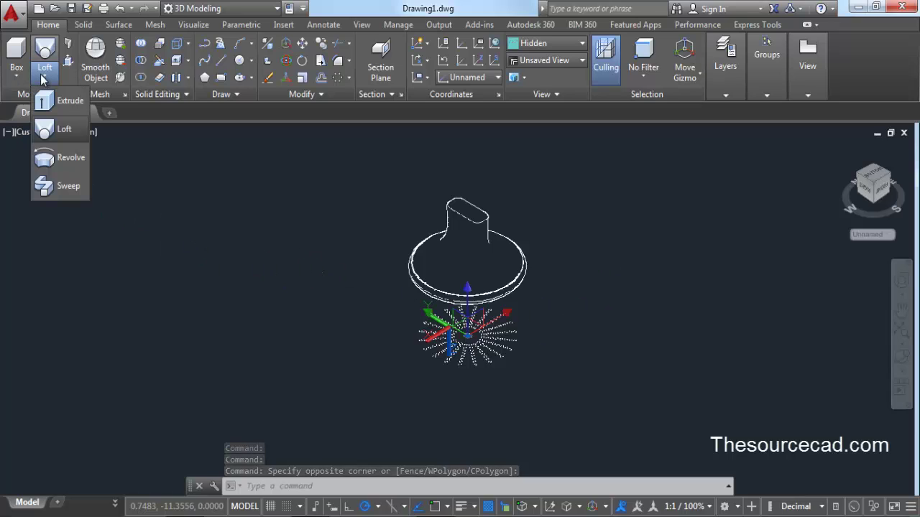
click(56, 98)
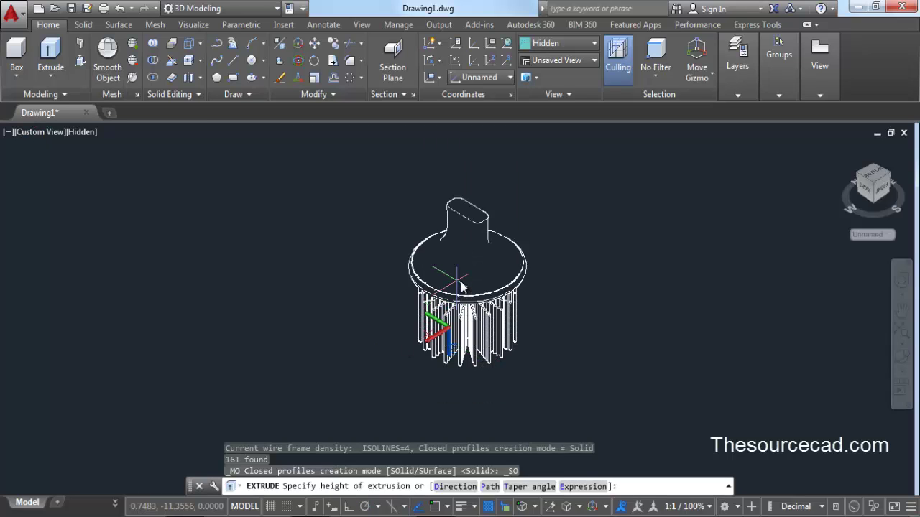
click(883, 188)
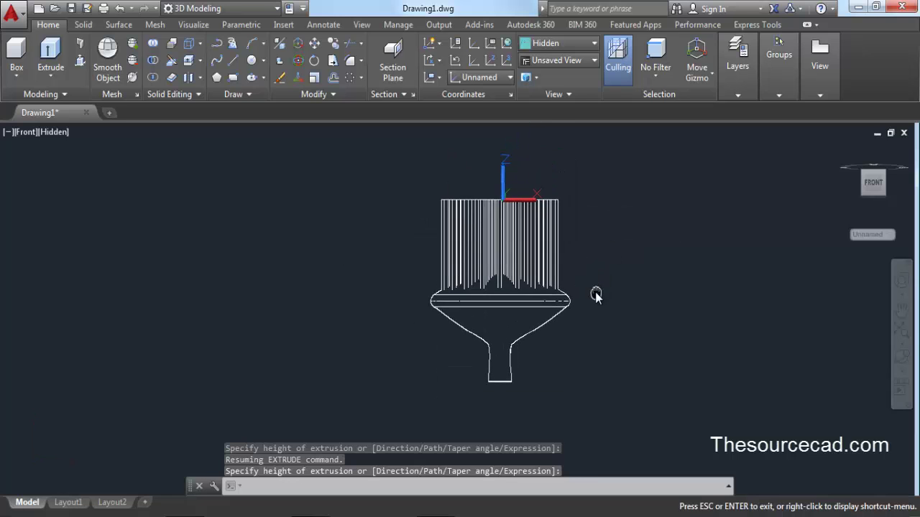
key(Escape)
- Orbit to see the dome from above and start a Subtract with the patch surface as the base, continuing despite losing associativity
click(902, 362)
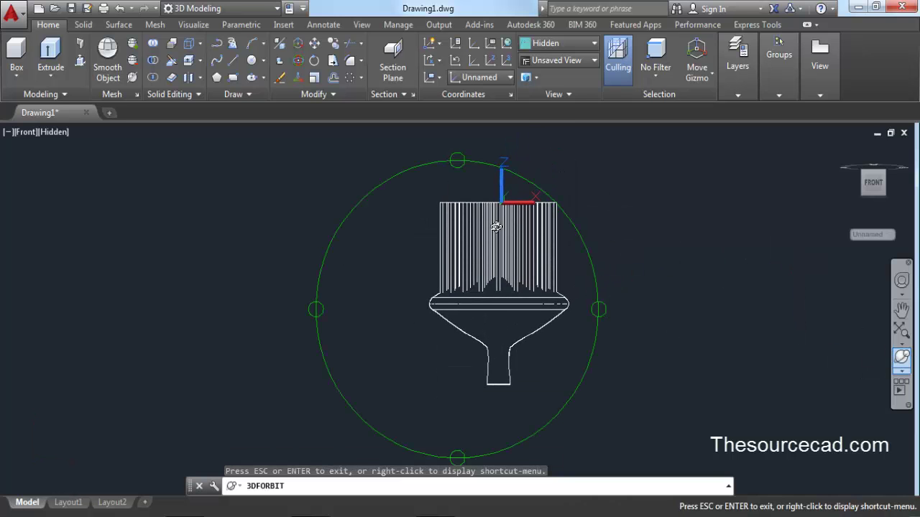
drag(493, 225, 492, 307)
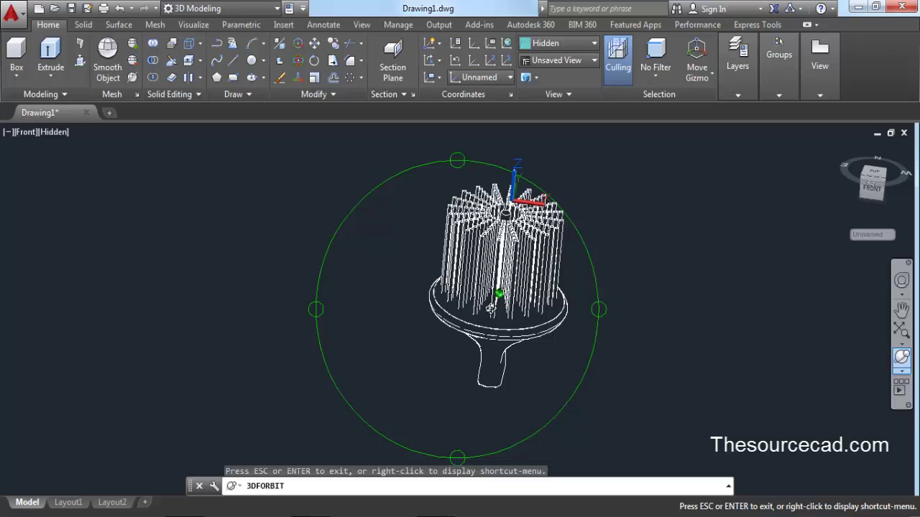
right_click(641, 185)
click(660, 193)
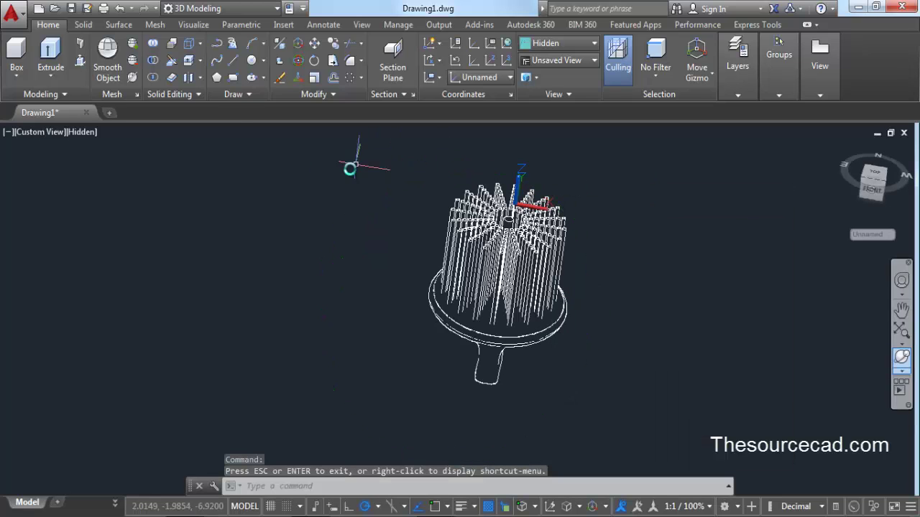
click(152, 61)
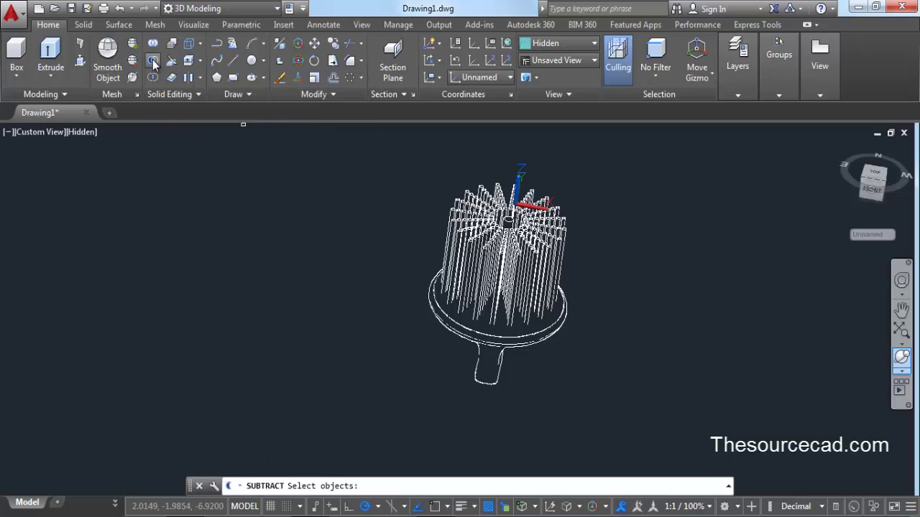
click(495, 327)
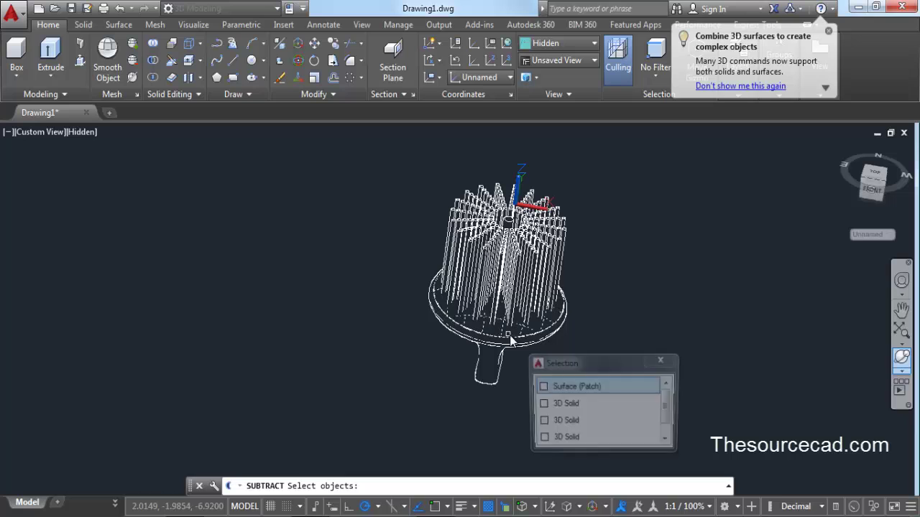
click(616, 389)
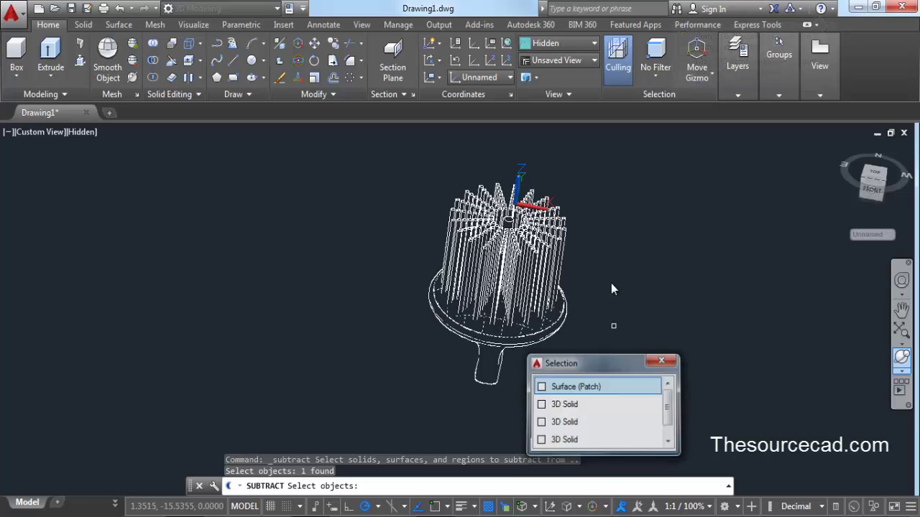
key(Return)
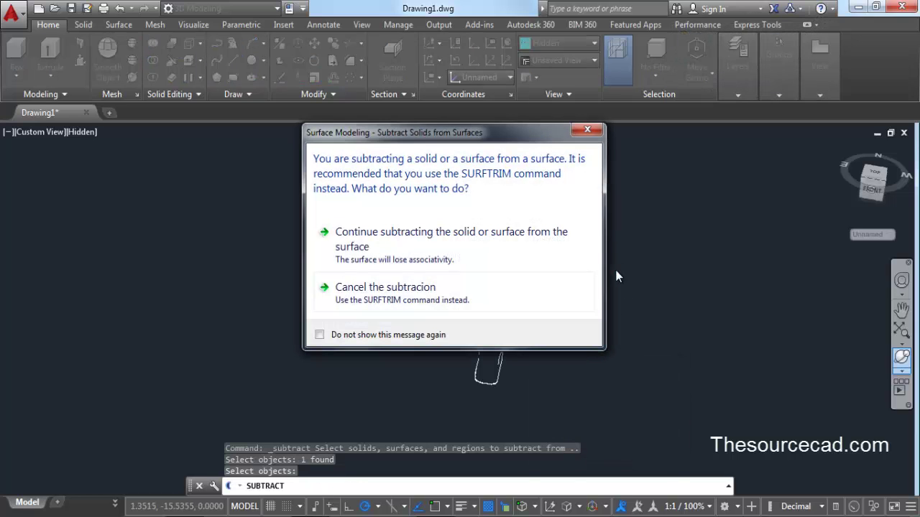
click(436, 245)
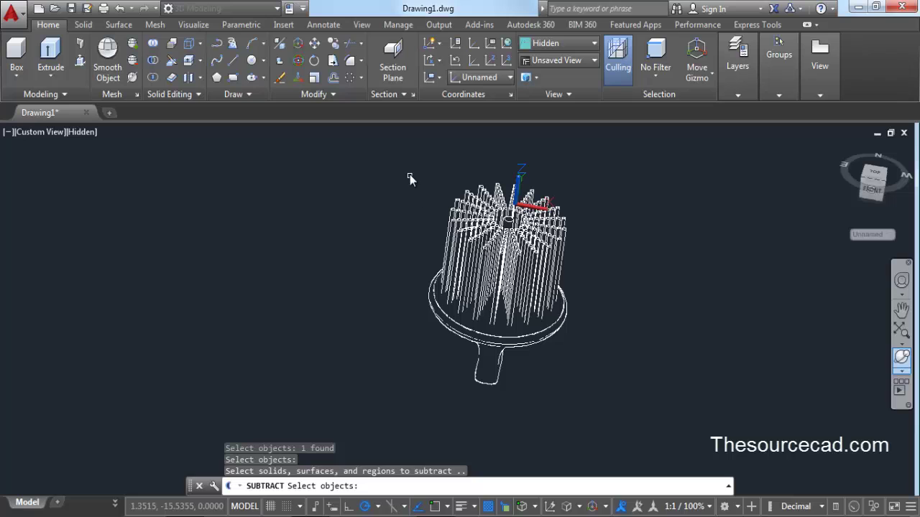
- Window-select the extruded cylinders as the objects to remove and complete the subtraction from the domed patch
click(410, 166)
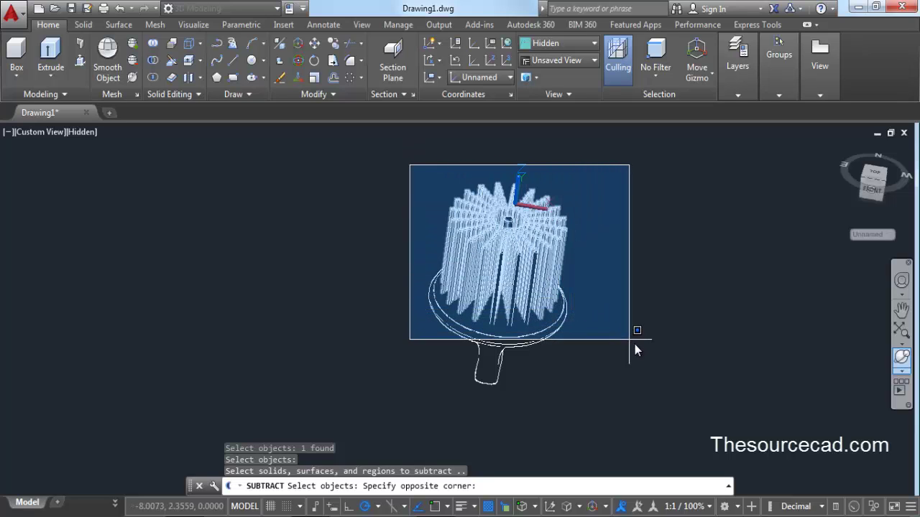
click(432, 208)
click(595, 250)
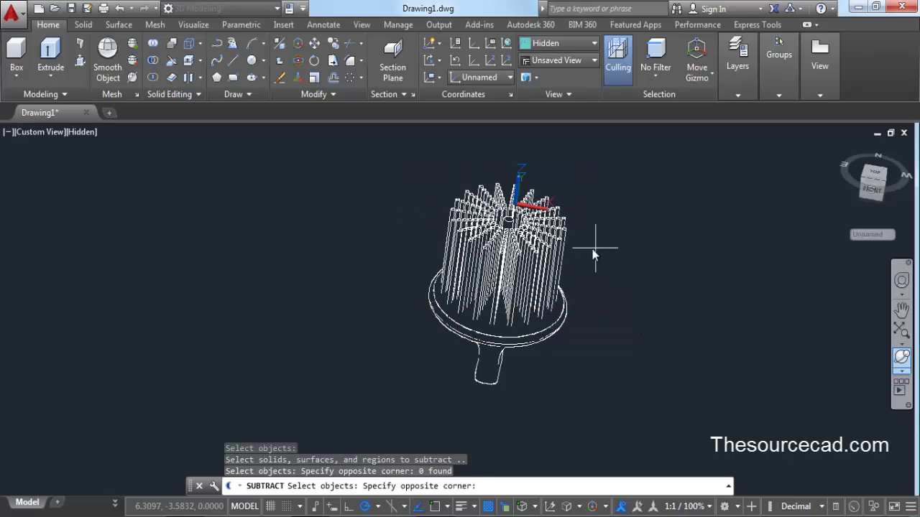
click(435, 180)
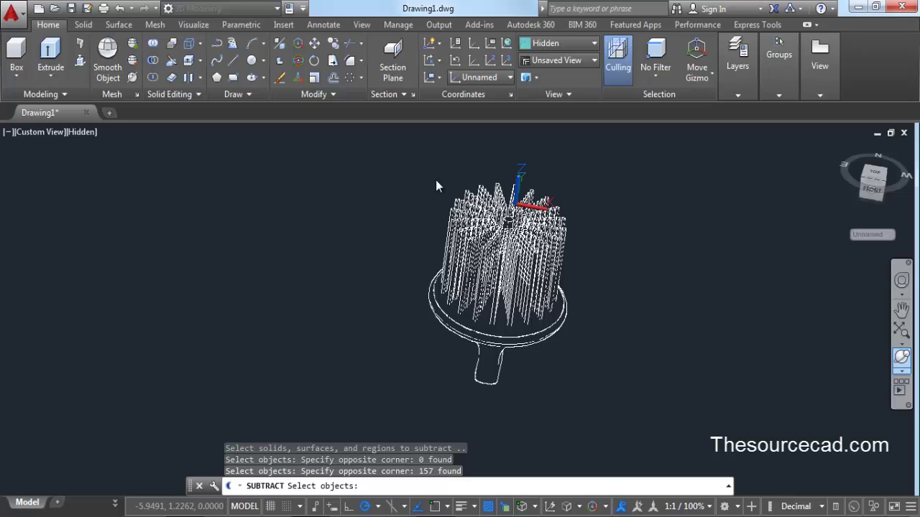
key(Return)
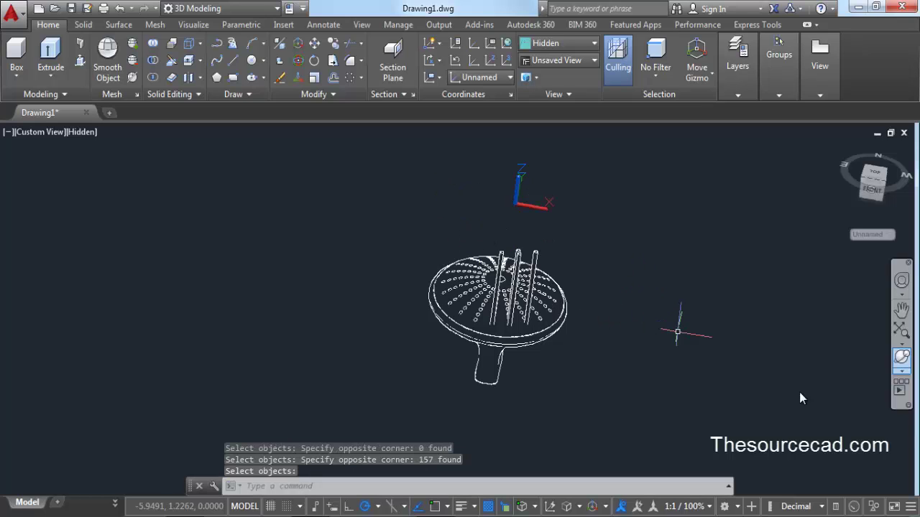
- Orbit until the leftover cylinders stand clear of the dome and start another Subtract with the perforated patch surface as the base
click(898, 358)
drag(443, 268, 465, 282)
mouse_move(530, 321)
mouse_down()
mouse_move(602, 297)
mouse_move(563, 297)
mouse_move(533, 314)
mouse_up()
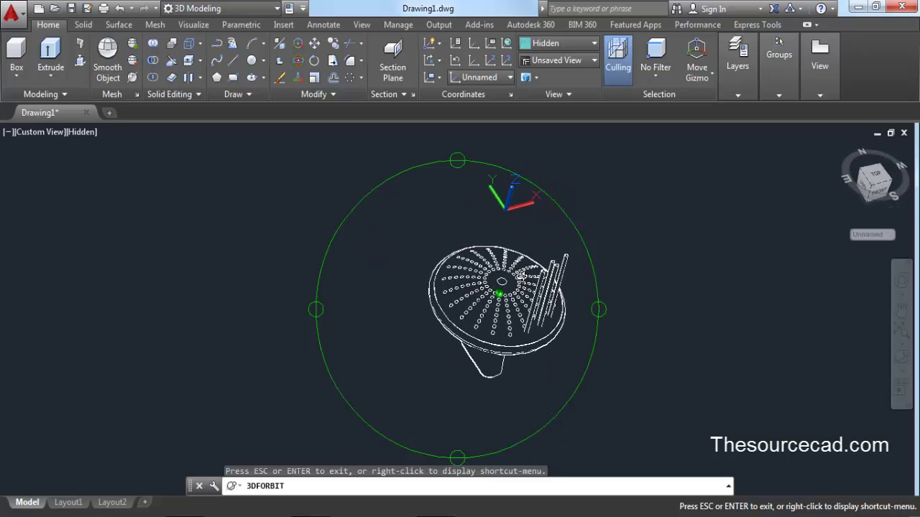
right_click(606, 230)
click(624, 235)
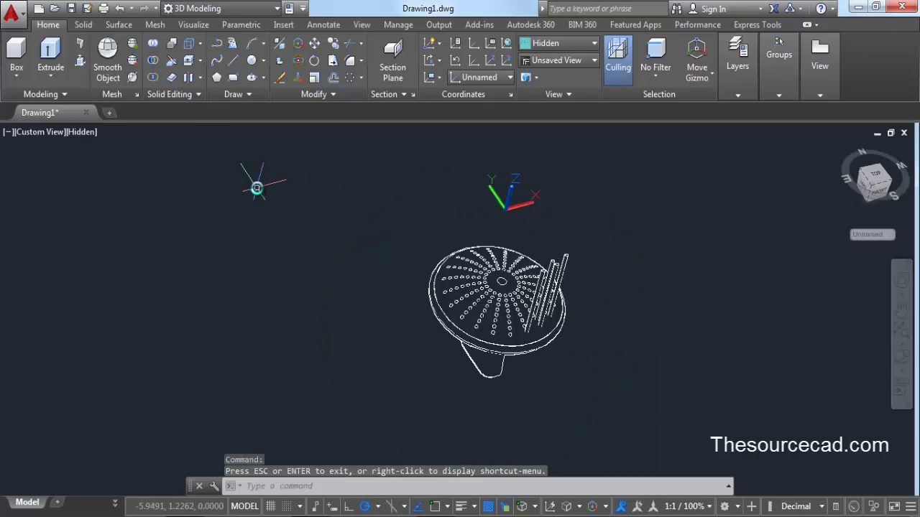
click(153, 60)
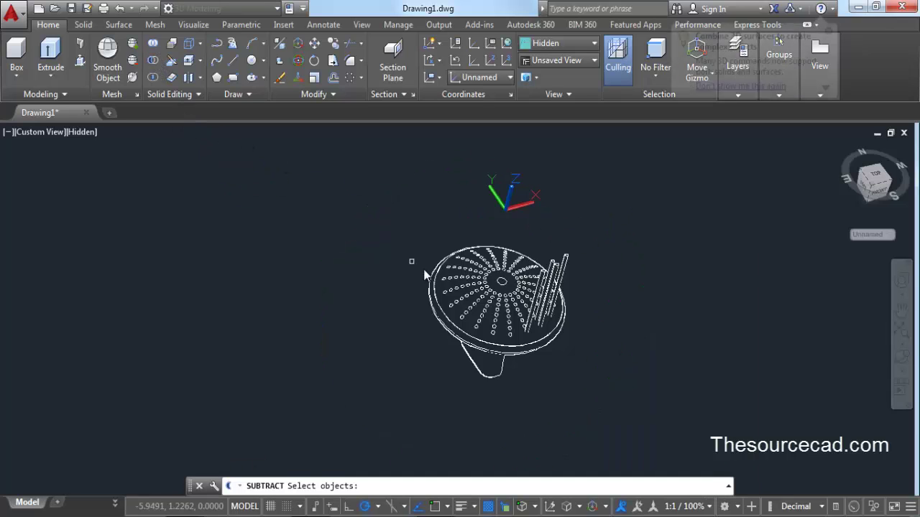
click(460, 299)
click(559, 344)
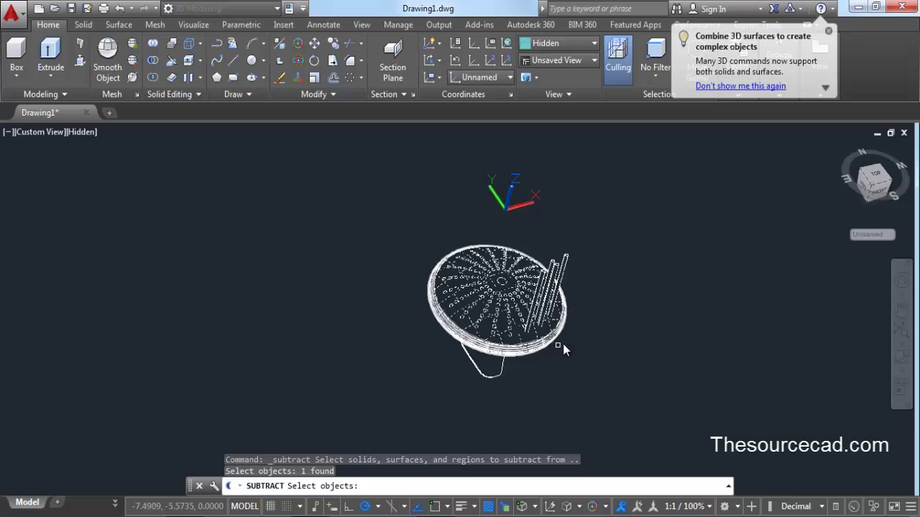
- Pick the four leftover cylinders as the objects to remove and subtract them from the domed patch
right_click(590, 219)
click(545, 274)
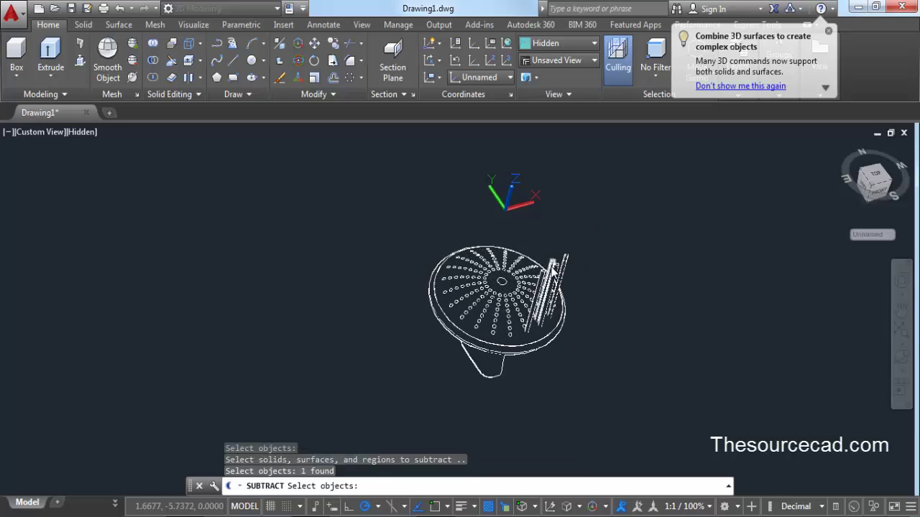
click(560, 276)
click(559, 277)
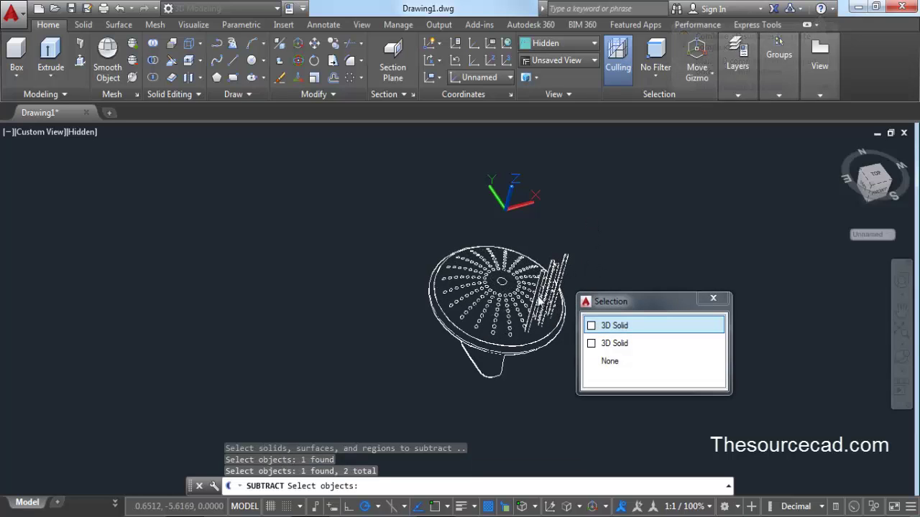
click(552, 272)
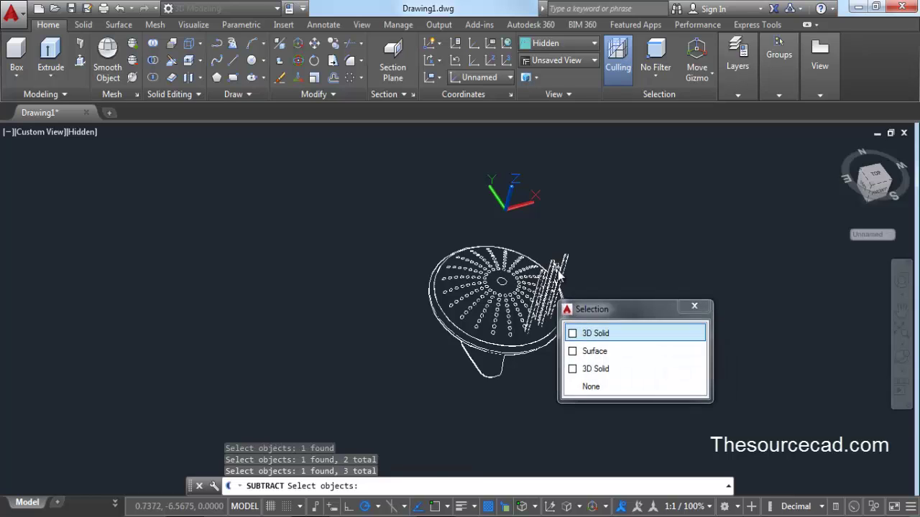
click(560, 273)
click(564, 265)
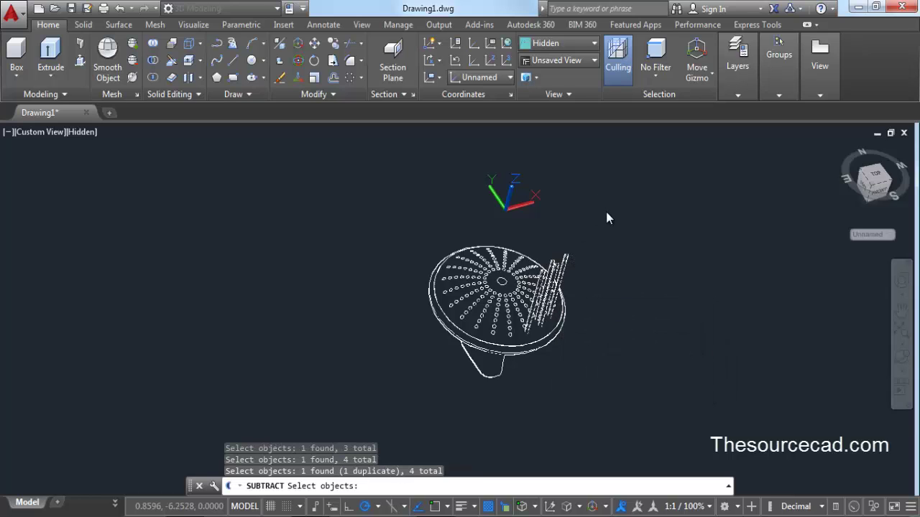
key(Return)
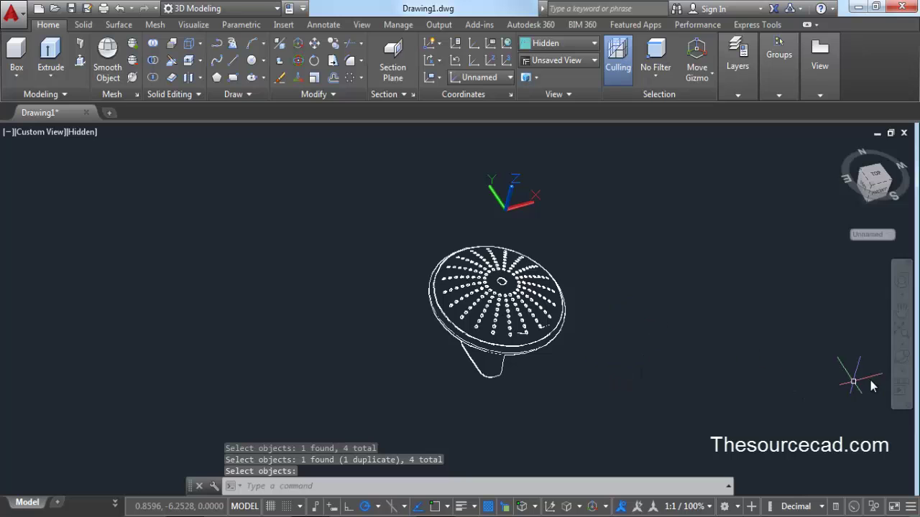
- Orbit to the neck side of the head and set the visual style to Shaded
drag(496, 323, 503, 297)
right_click(605, 193)
click(609, 198)
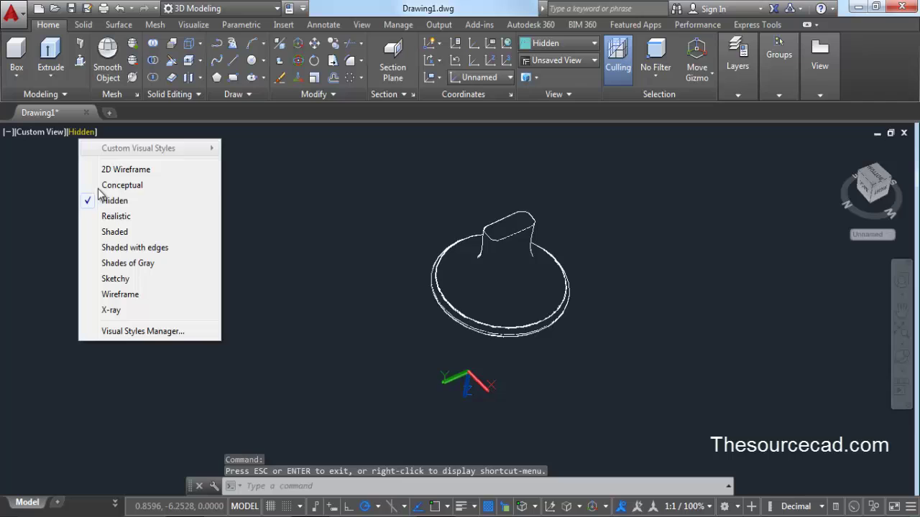
click(119, 232)
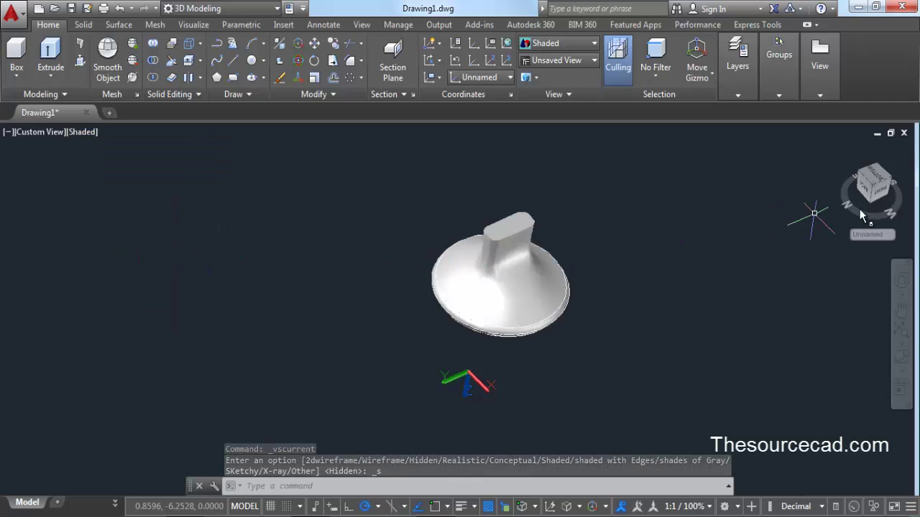
- Show the model in the Left view and align the UCS with that view
click(881, 193)
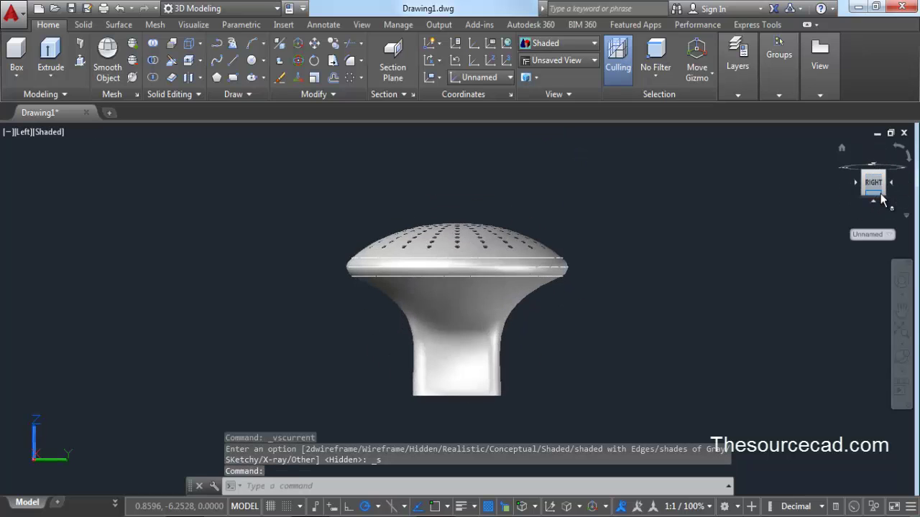
scroll(609, 326, down, 4)
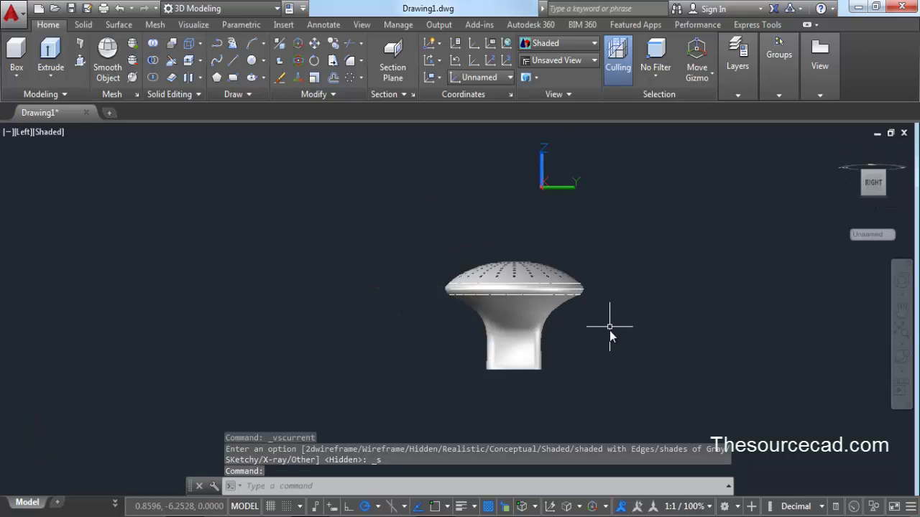
scroll(576, 317, up, 1)
click(438, 77)
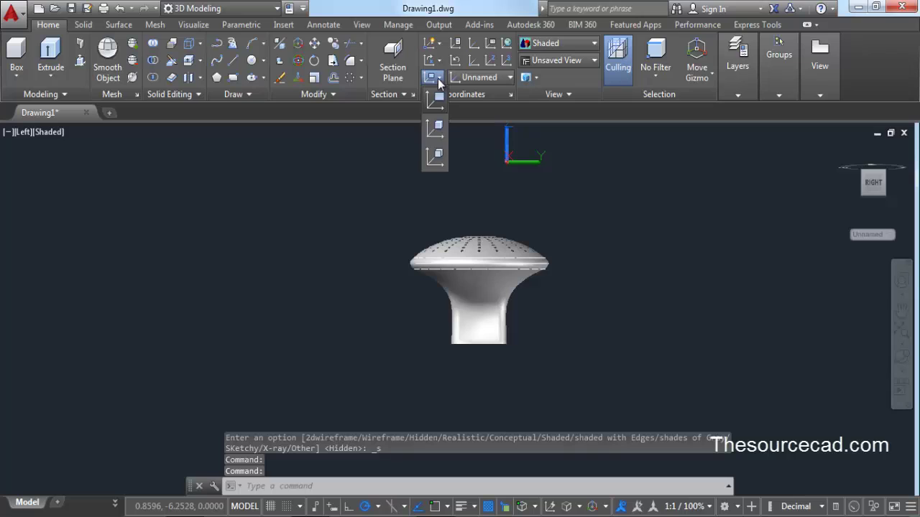
click(441, 101)
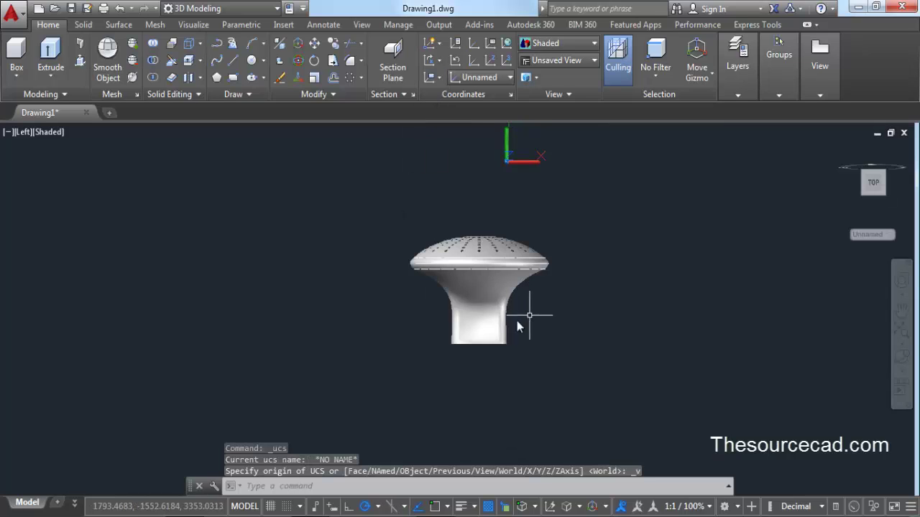
- Draw a flat rectangle about 2.1 by 0.4 units beside the lower end of the neck
click(233, 78)
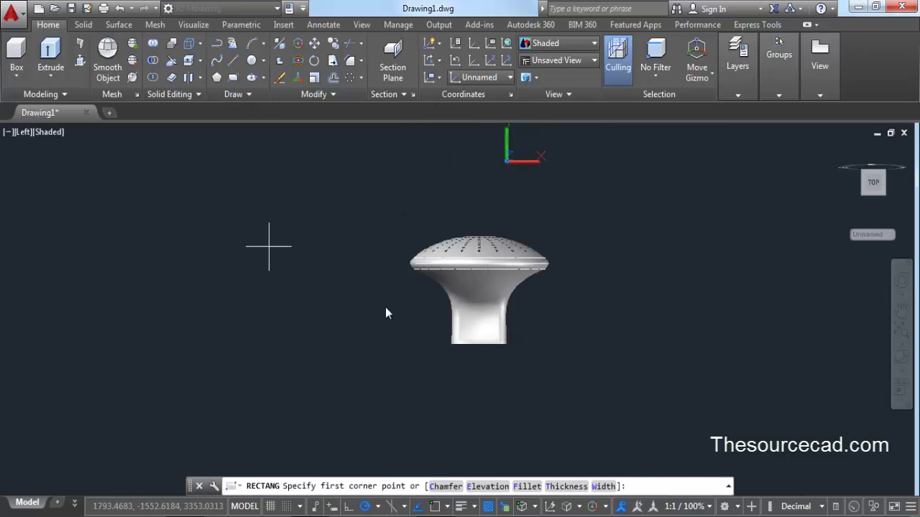
click(519, 338)
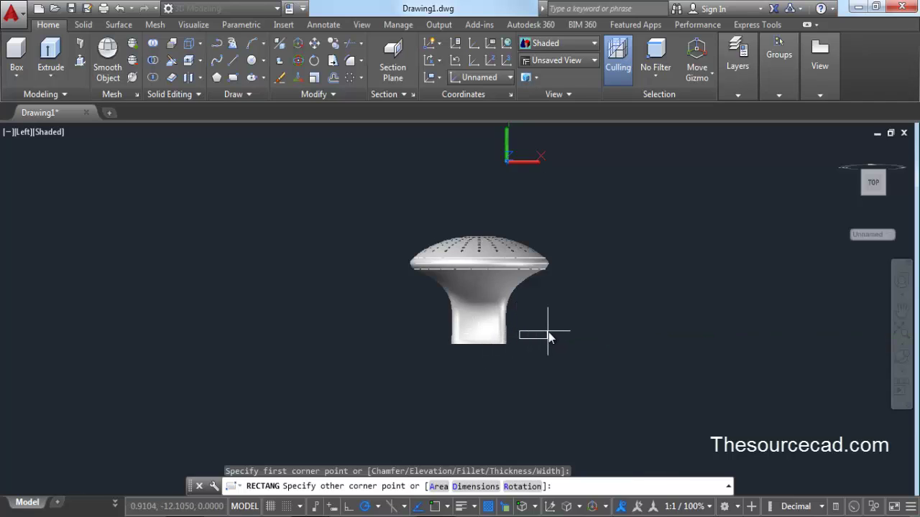
scroll(531, 329, up, 4)
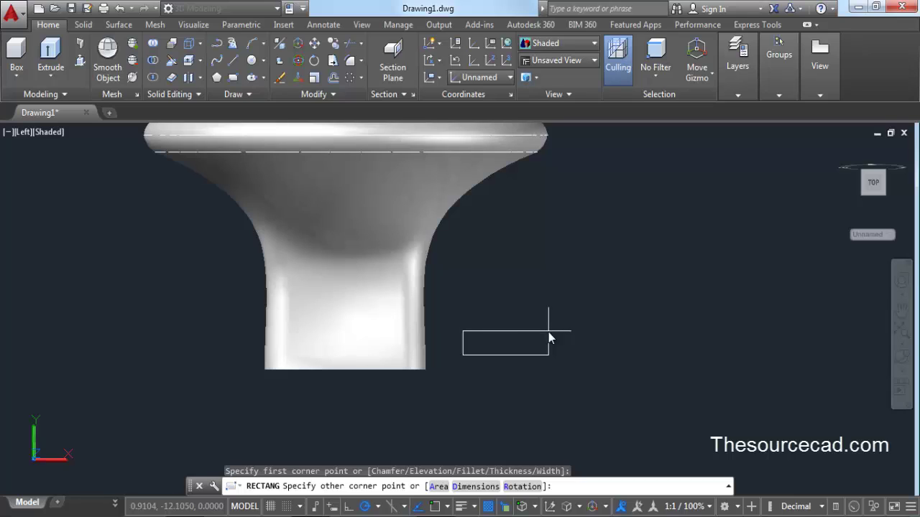
click(547, 337)
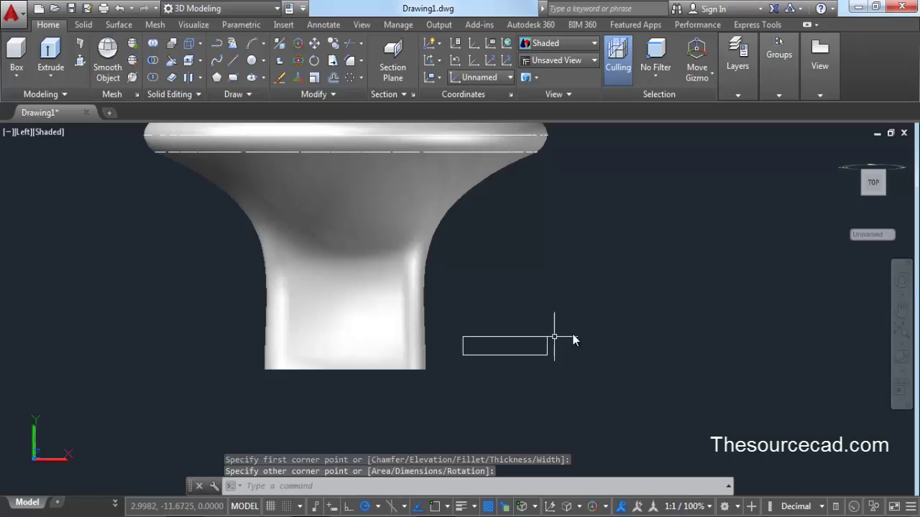
- Fillet all corners of the rectangle as a polyline with a radius of 0.2
click(352, 76)
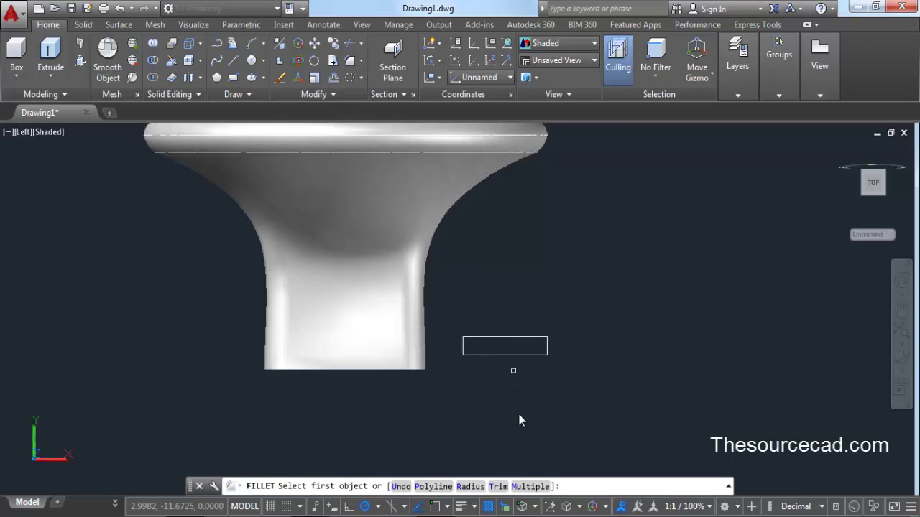
click(470, 486)
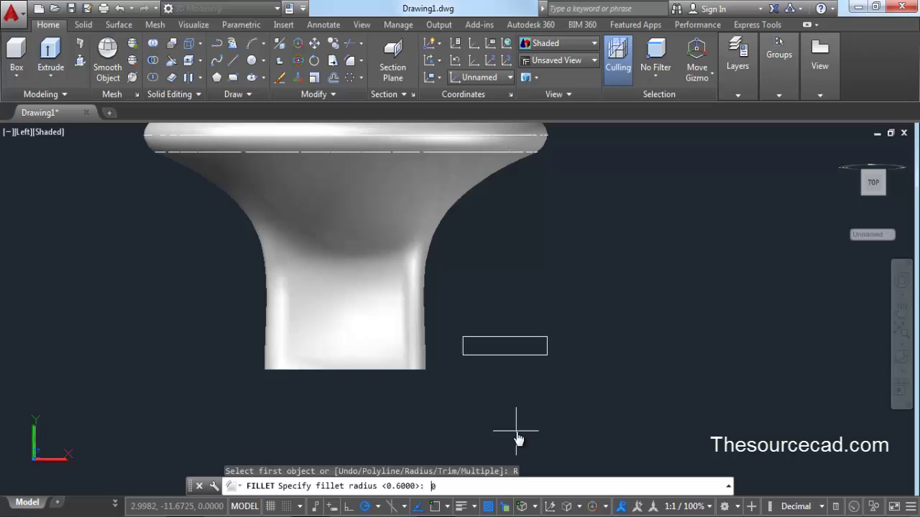
key(Return)
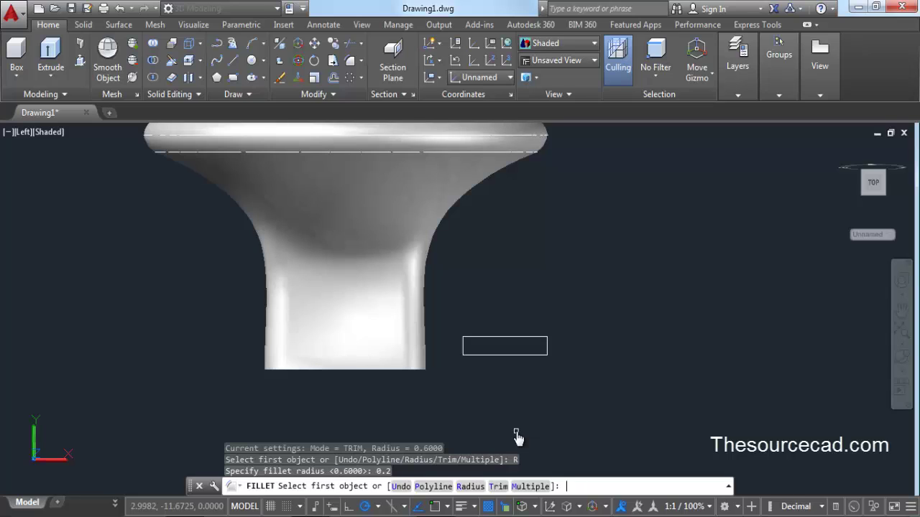
click(433, 486)
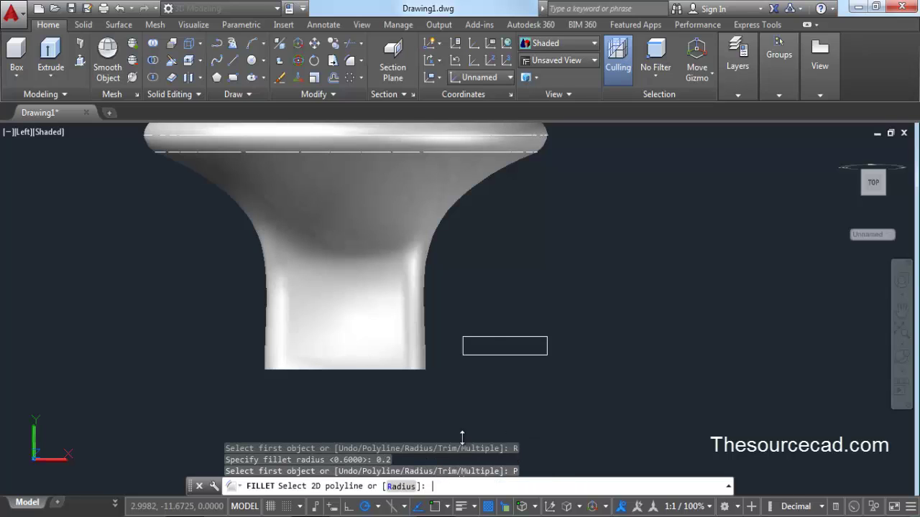
click(501, 353)
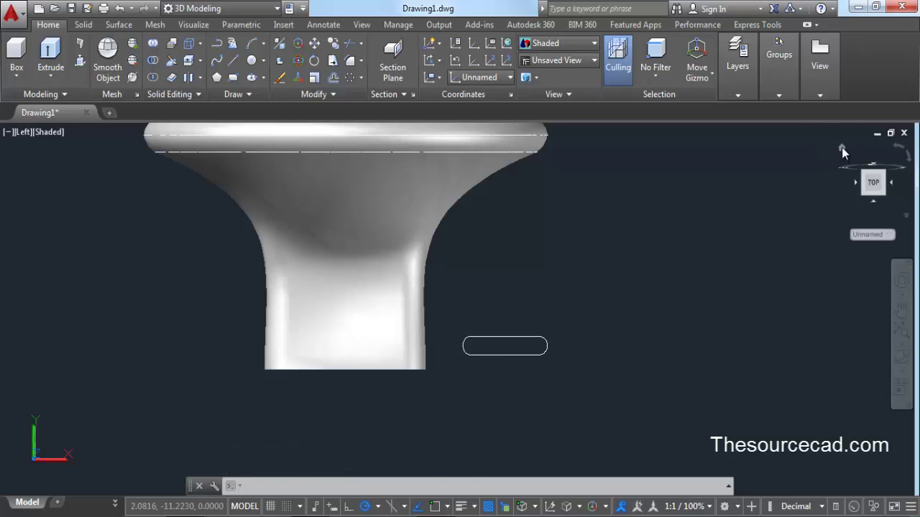
- Show the model in the Top view with Parallel projection, check which line is the rounded rectangle, and clear the selection
click(842, 147)
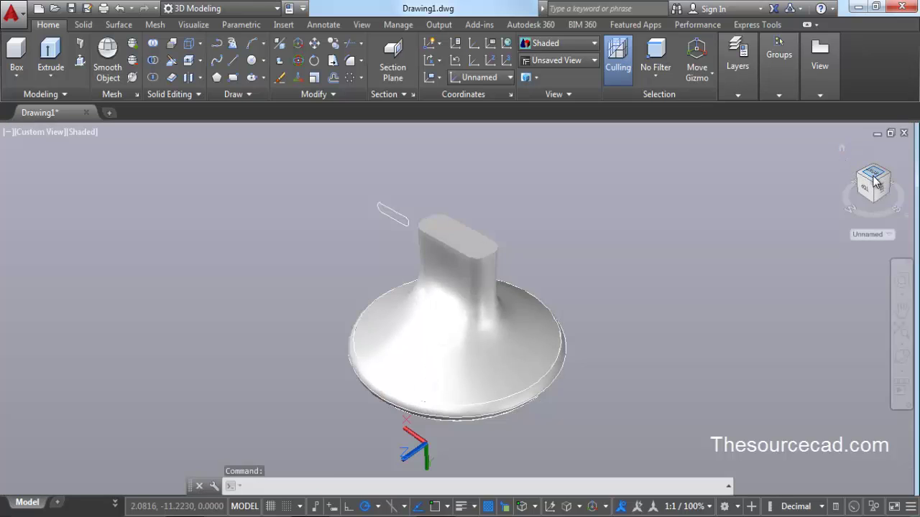
click(874, 178)
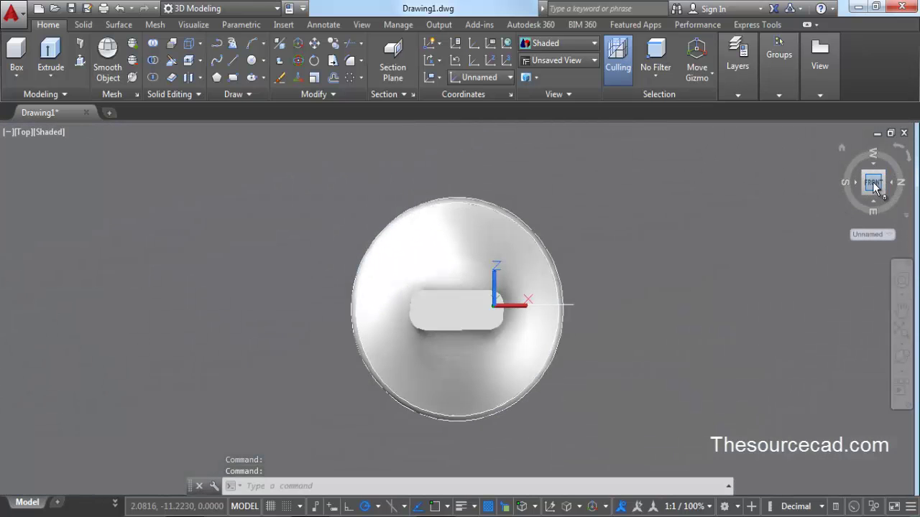
right_click(874, 185)
click(809, 212)
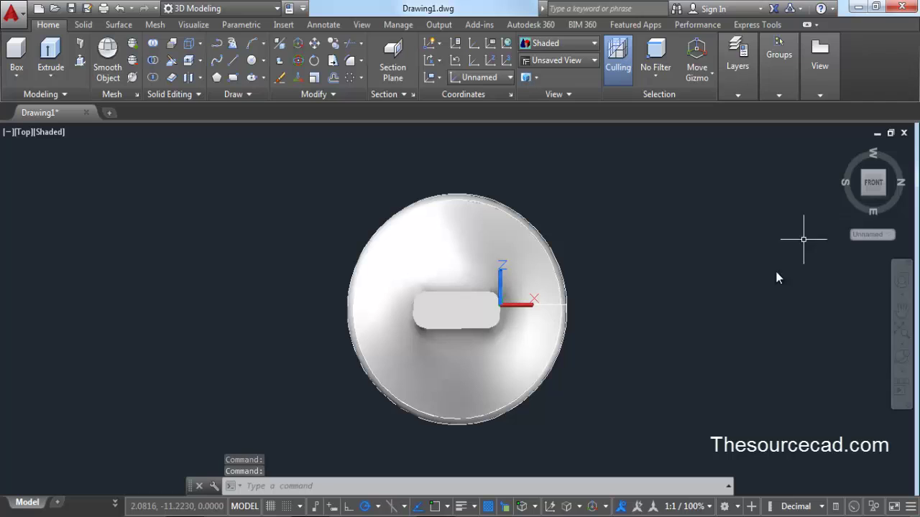
click(561, 305)
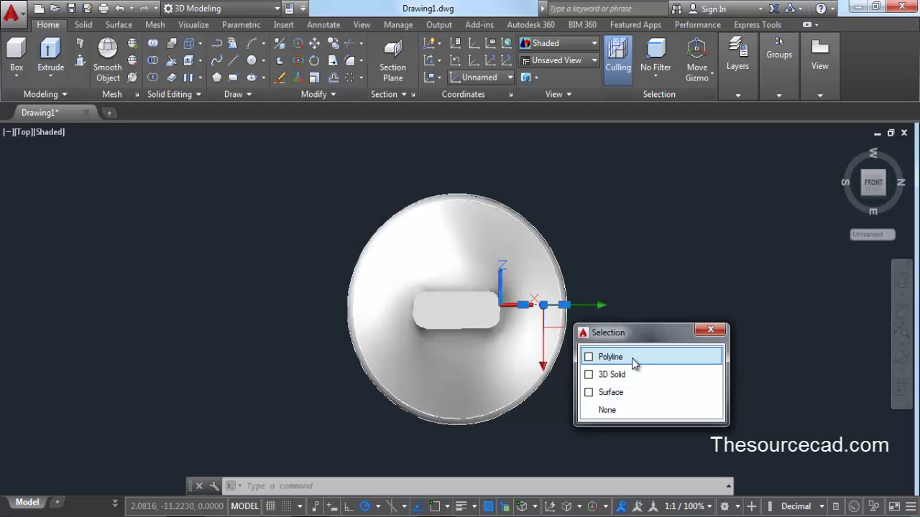
right_click(637, 266)
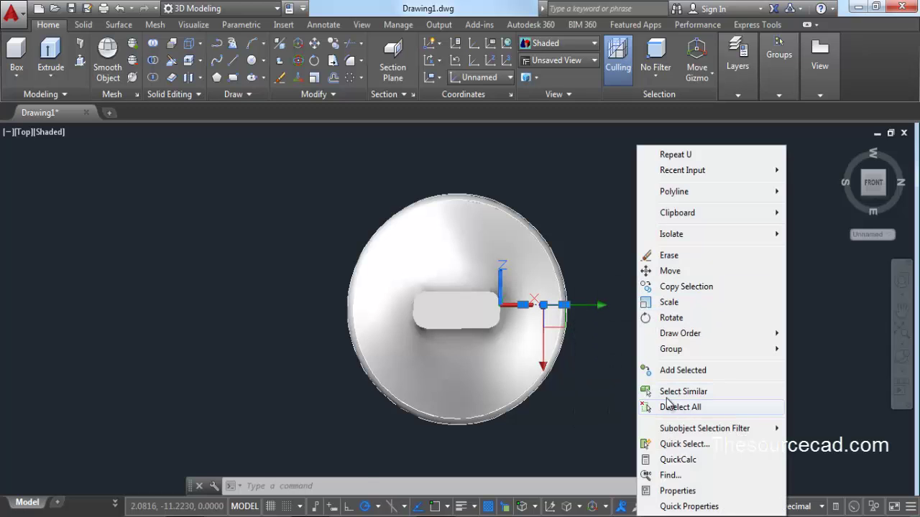
click(668, 407)
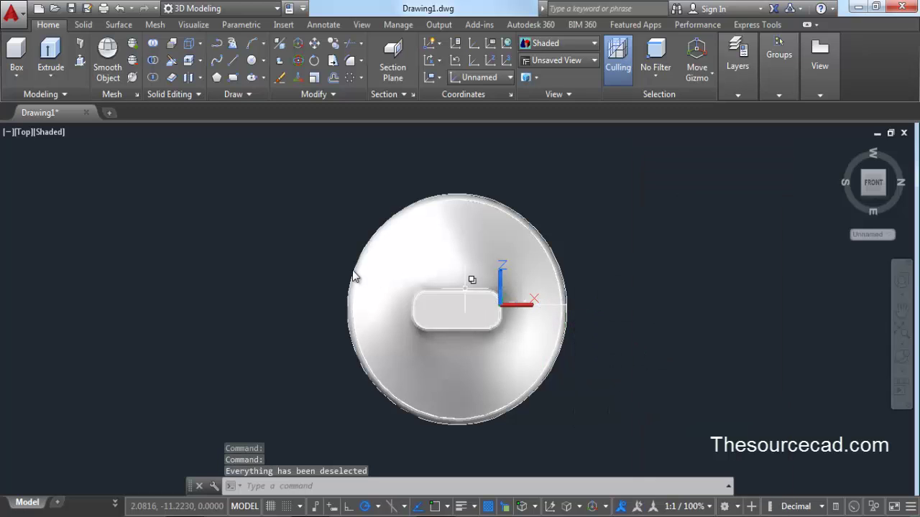
- Set the visual style to Hidden and align the UCS with the Top view
click(43, 131)
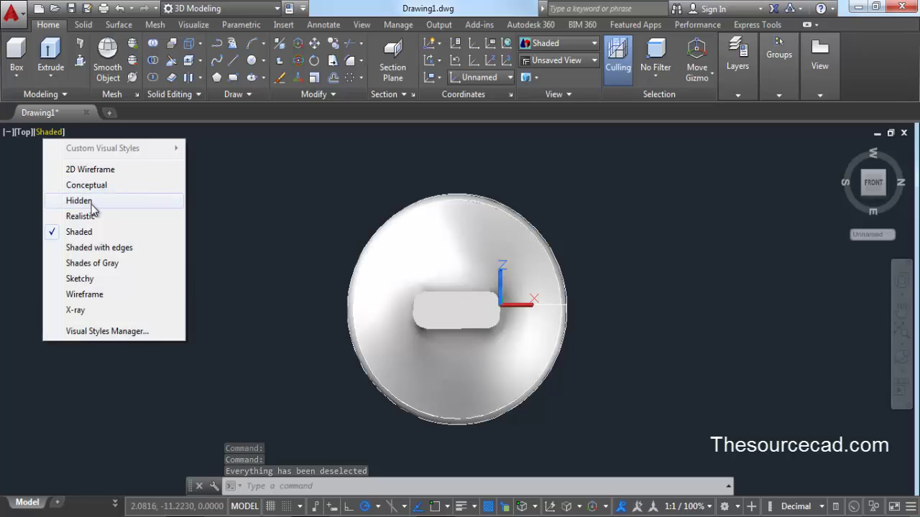
click(106, 203)
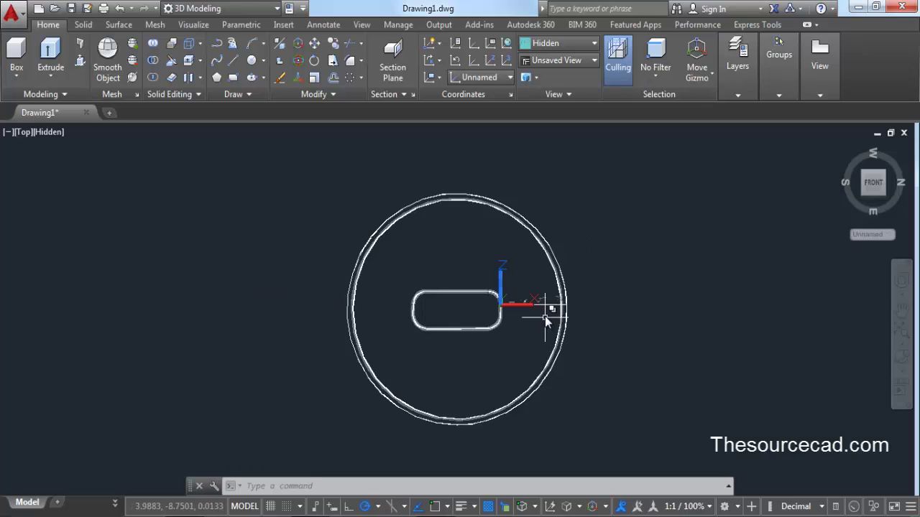
click(437, 77)
click(438, 101)
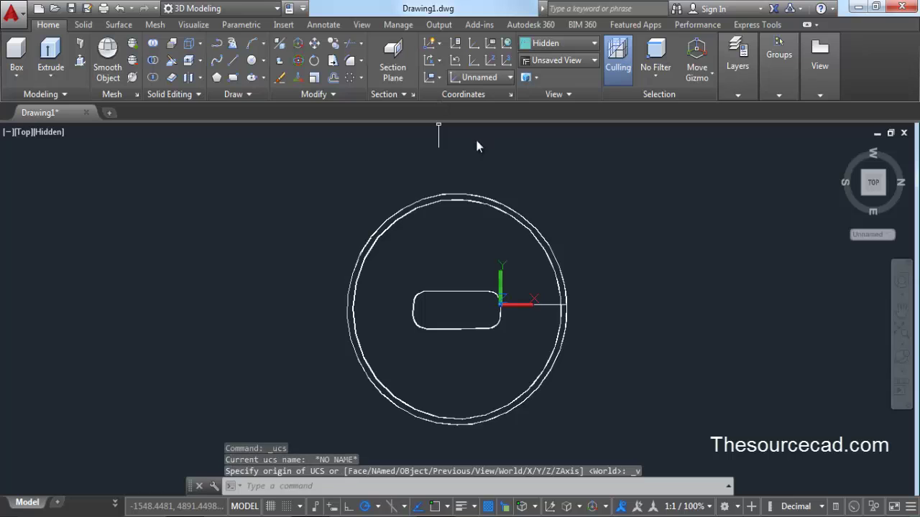
- Move the rounded rectangle polyline about 5.7 units along the UCS Y axis, clear of the round body in the Top view
click(314, 43)
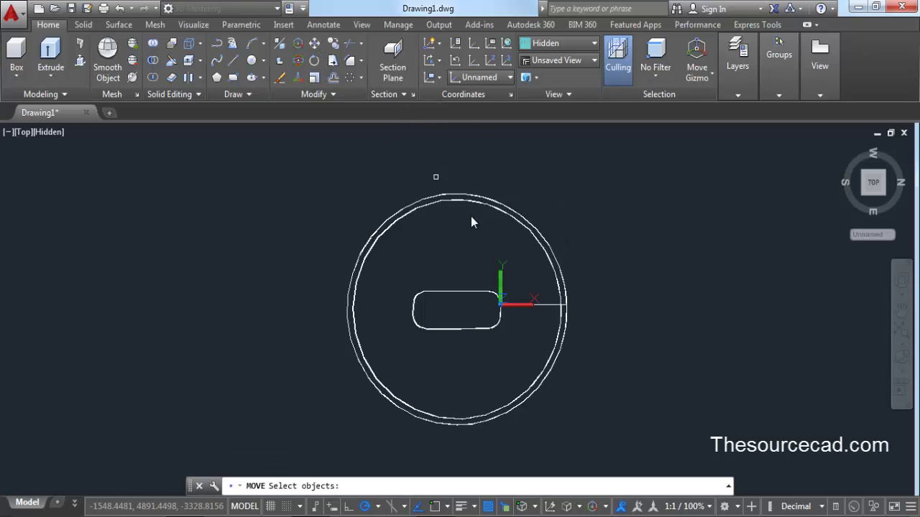
click(548, 304)
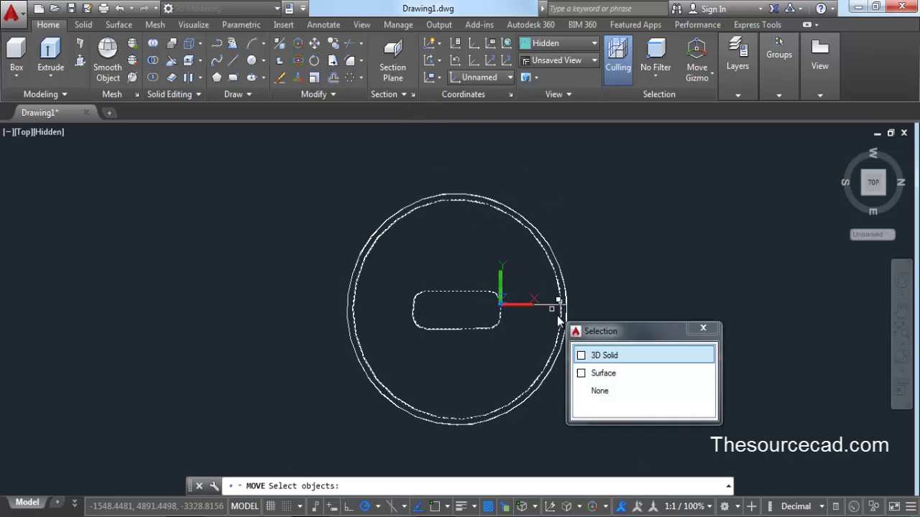
click(703, 328)
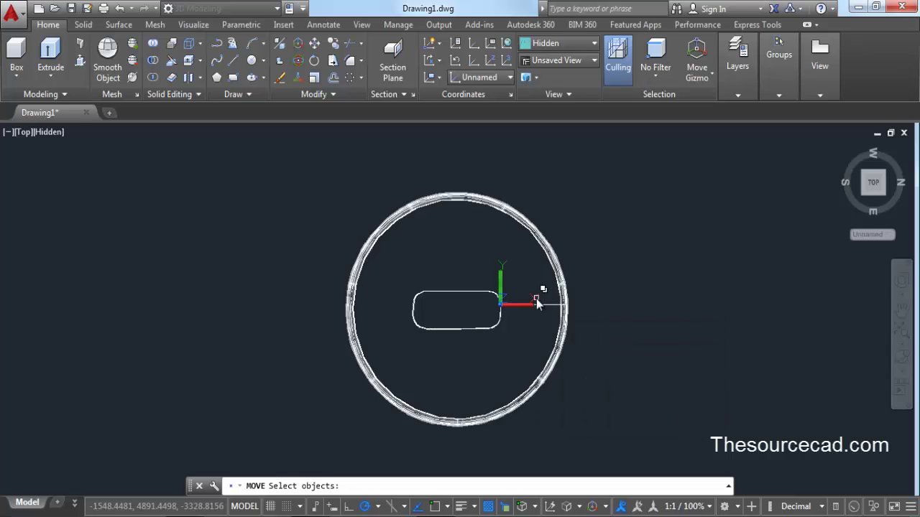
click(556, 304)
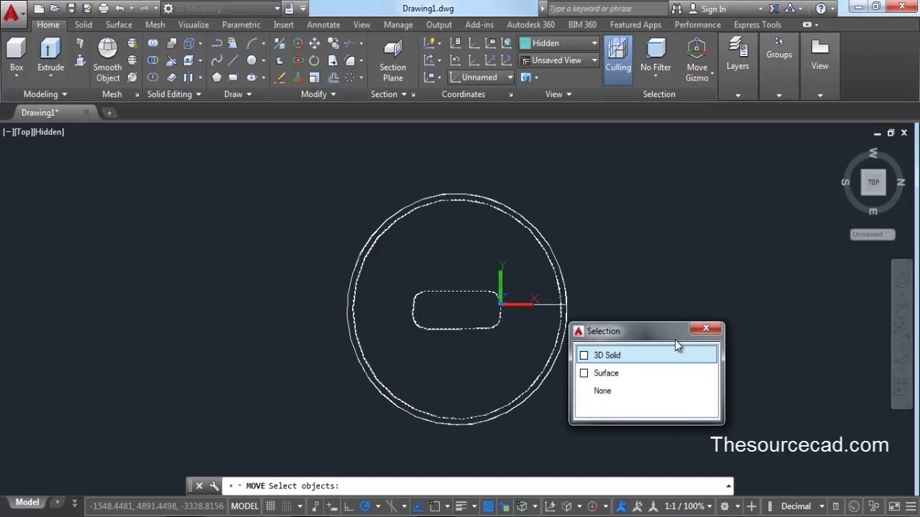
click(703, 328)
click(557, 308)
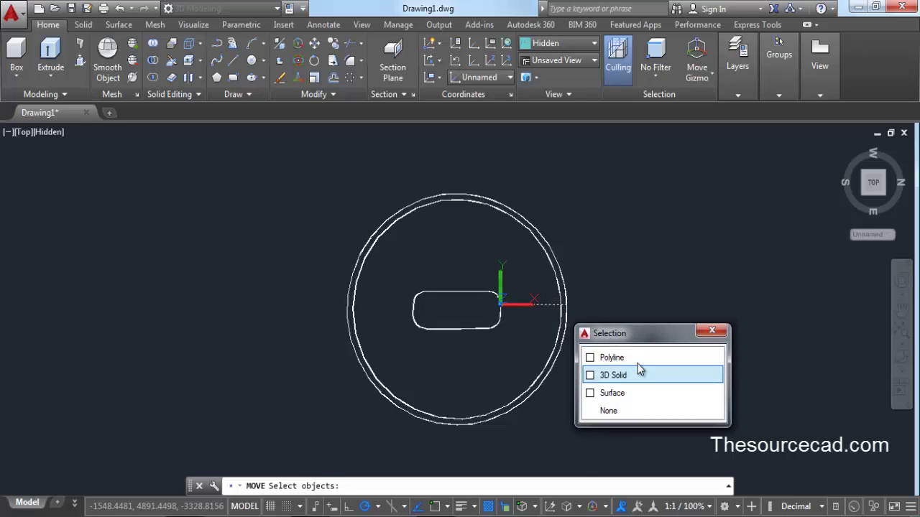
click(636, 357)
key(Return)
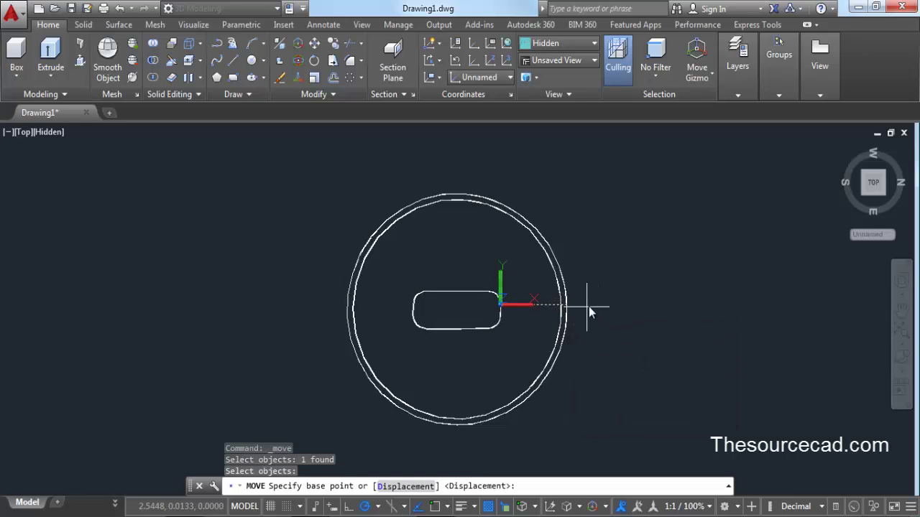
click(594, 305)
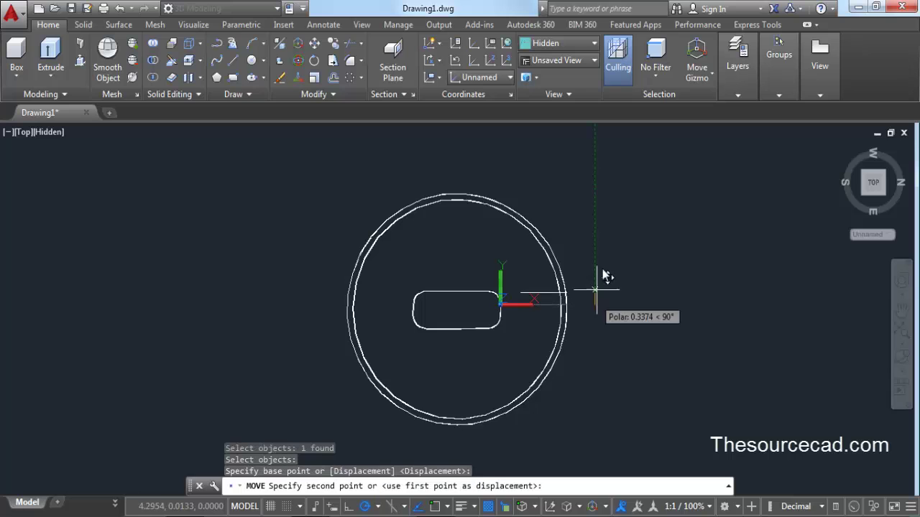
click(593, 174)
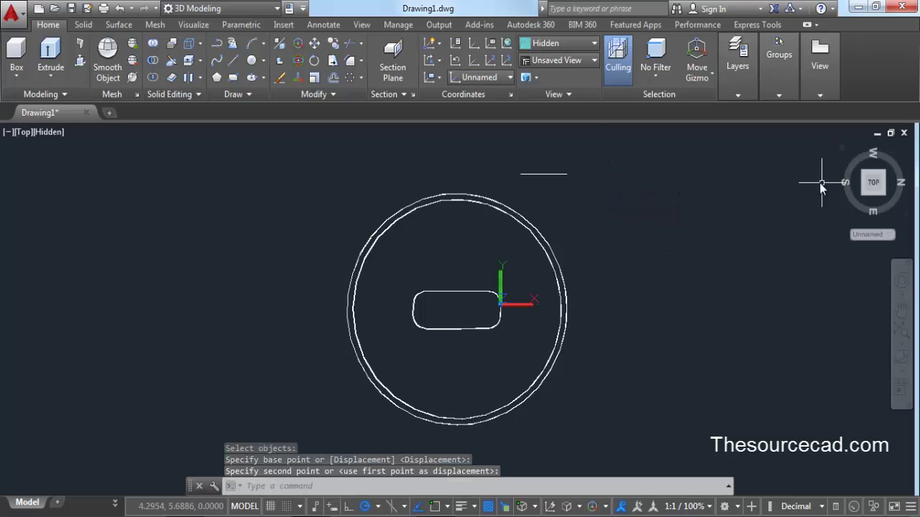
- Show the model in the Back view with Parallel projection
click(841, 150)
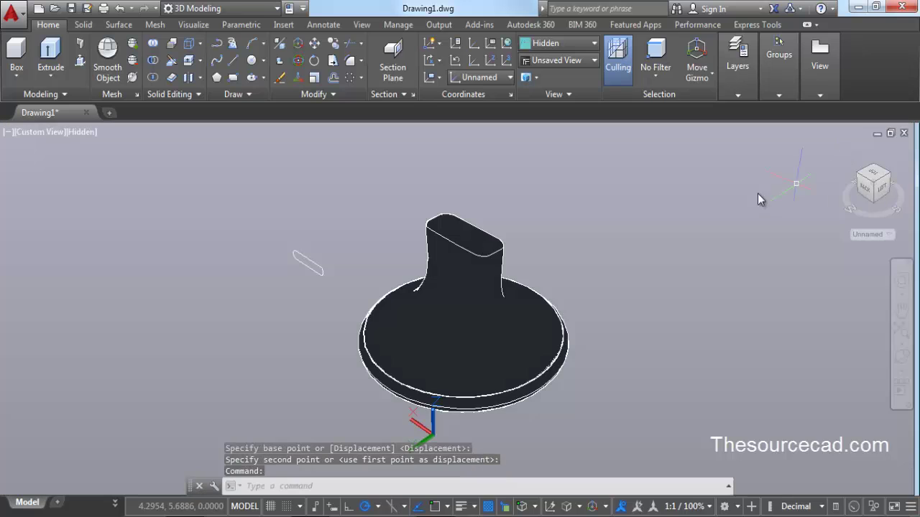
click(866, 189)
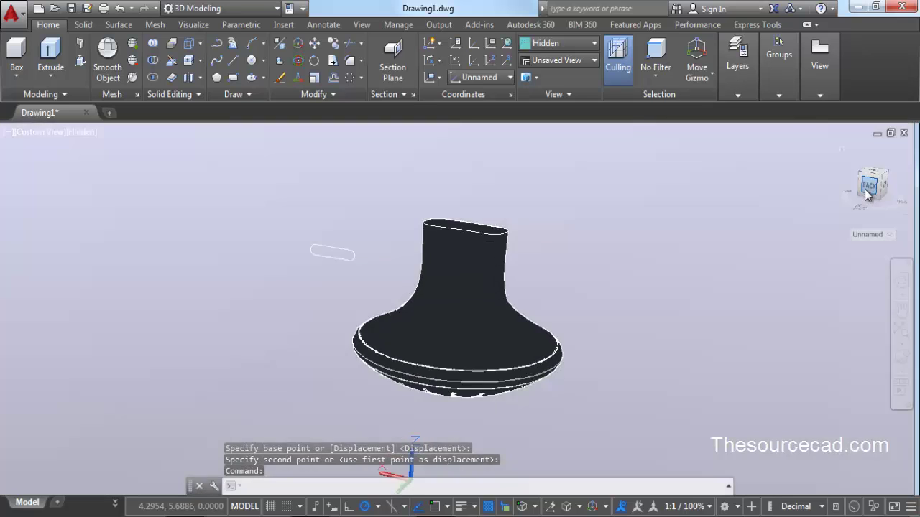
right_click(873, 185)
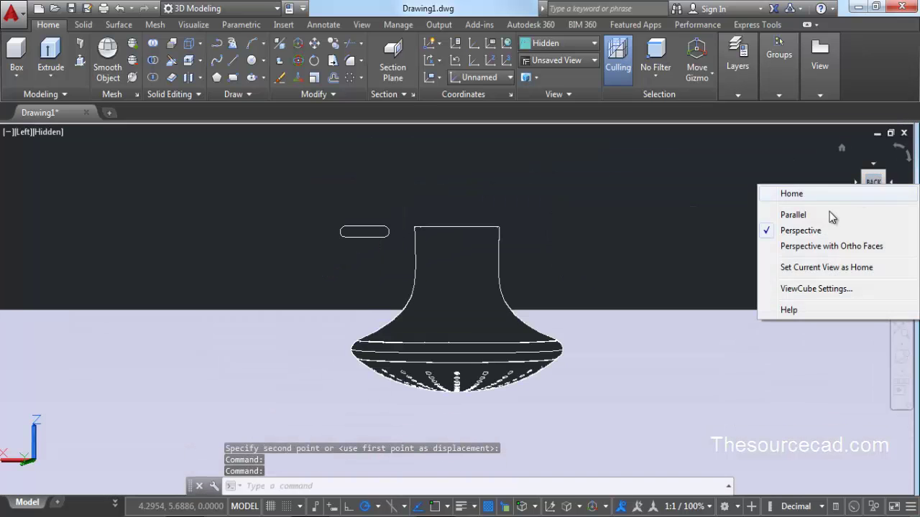
click(815, 214)
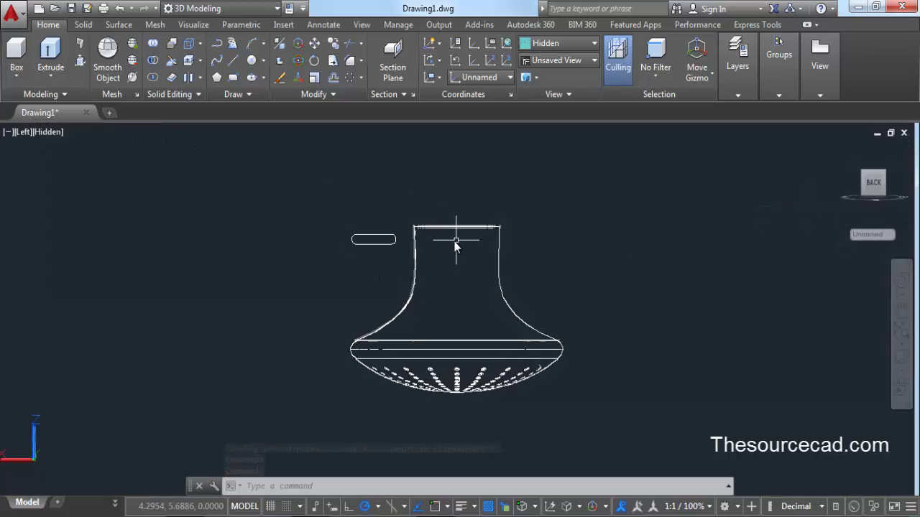
- Move the rounded rectangle about 3.8 units horizontally so it sits centred across the upper part of the neck
click(316, 44)
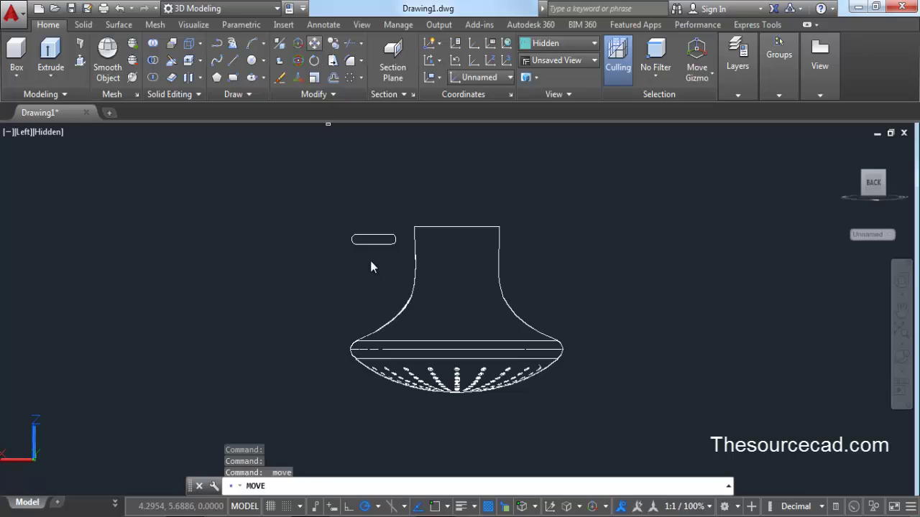
click(364, 250)
click(344, 224)
key(Return)
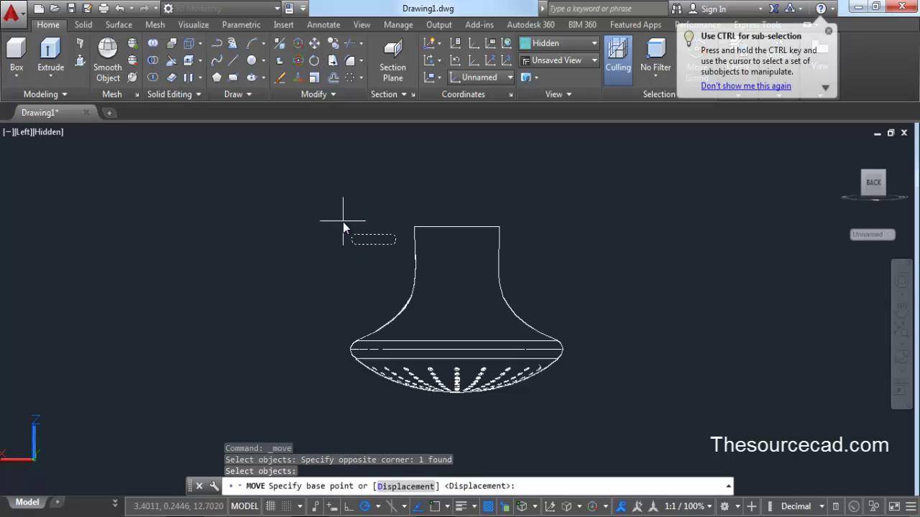
click(387, 246)
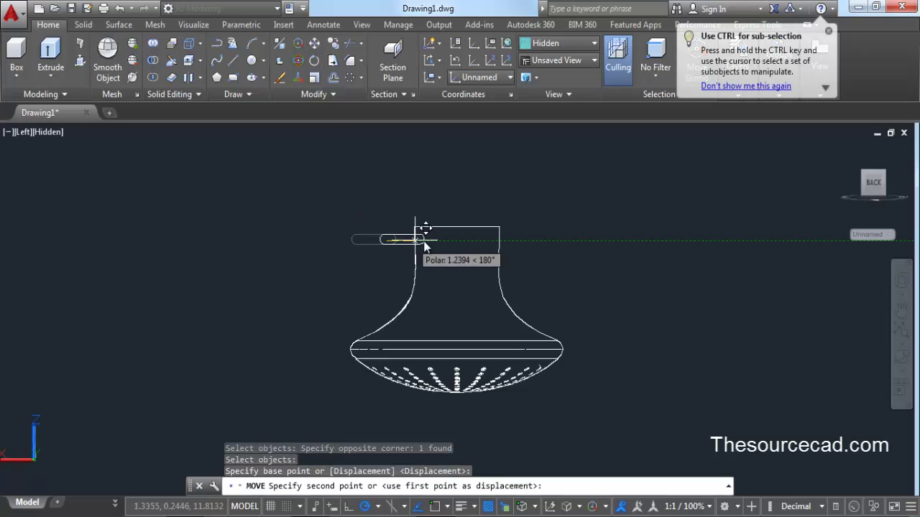
click(467, 246)
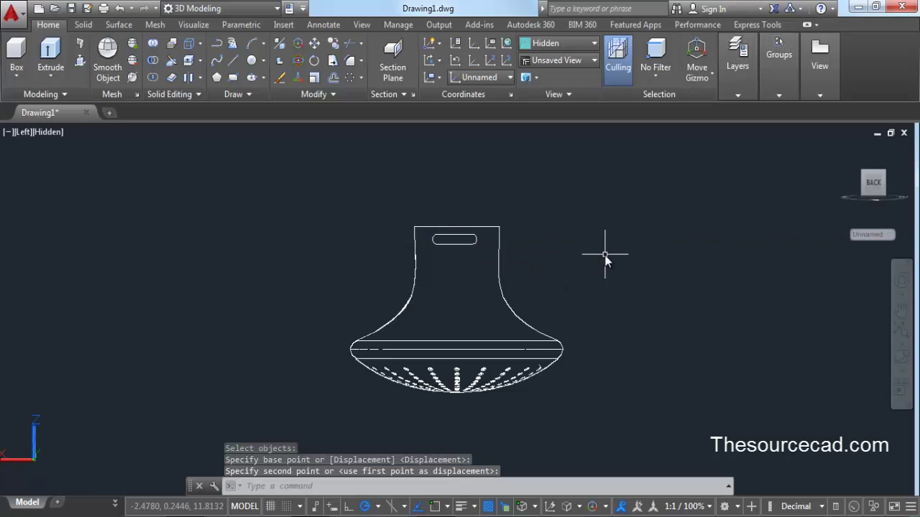
- Extrude the rounded rectangle into a solid bar that passes completely through the upper part of the neck
click(841, 148)
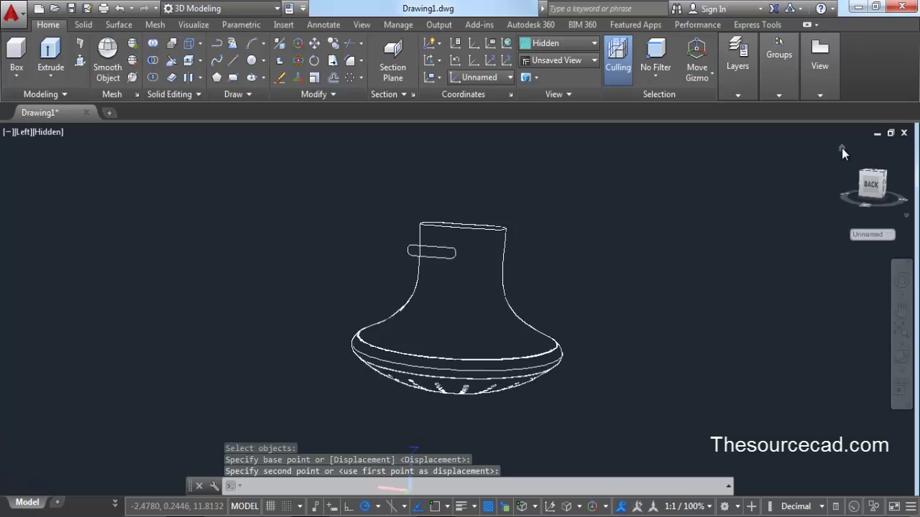
click(50, 54)
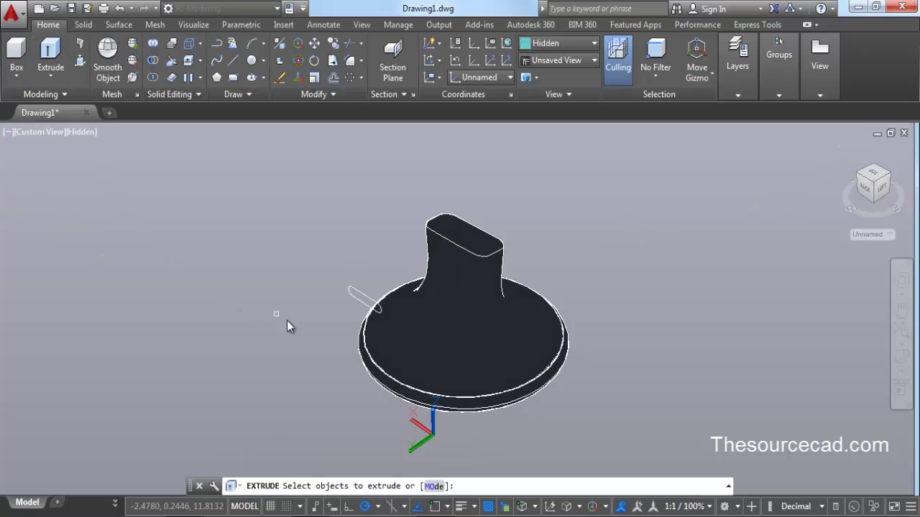
click(366, 300)
right_click(350, 248)
click(363, 260)
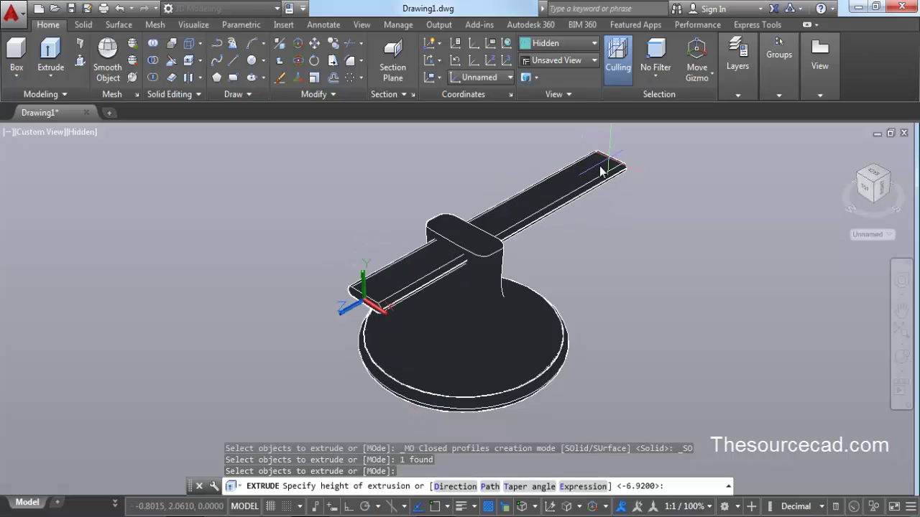
key(Return)
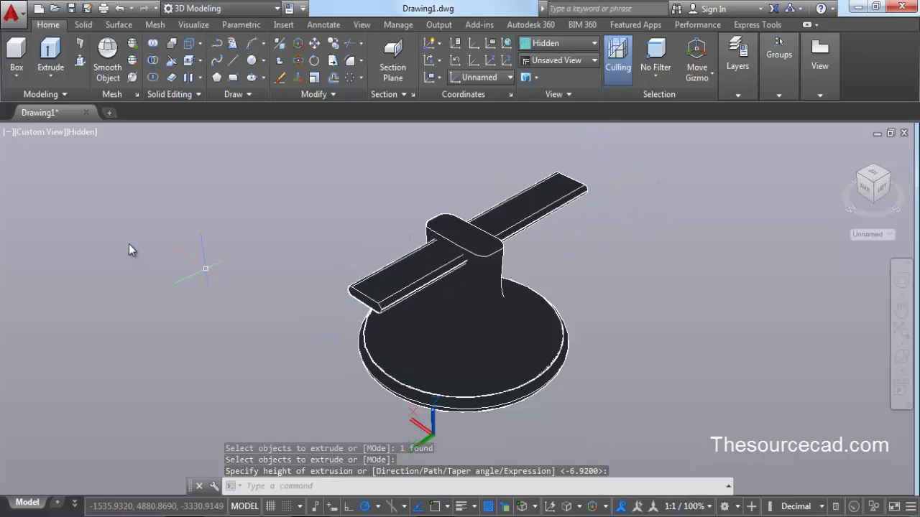
- Subtract the extruded bar from the main 3D solid to cut a rounded slot through the neck
click(170, 60)
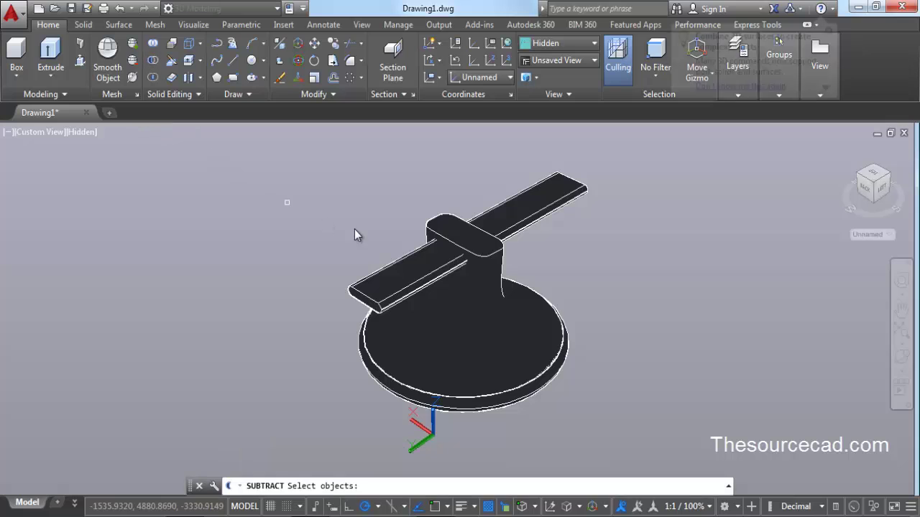
click(492, 278)
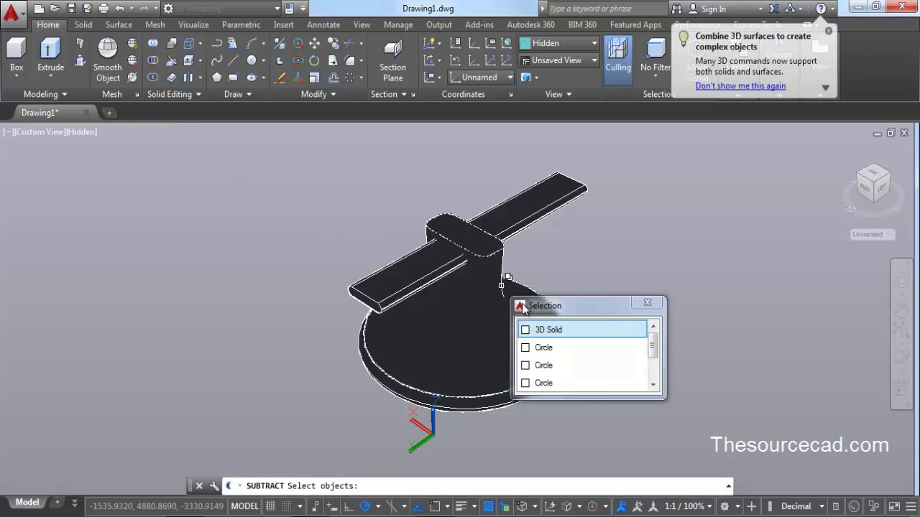
click(559, 332)
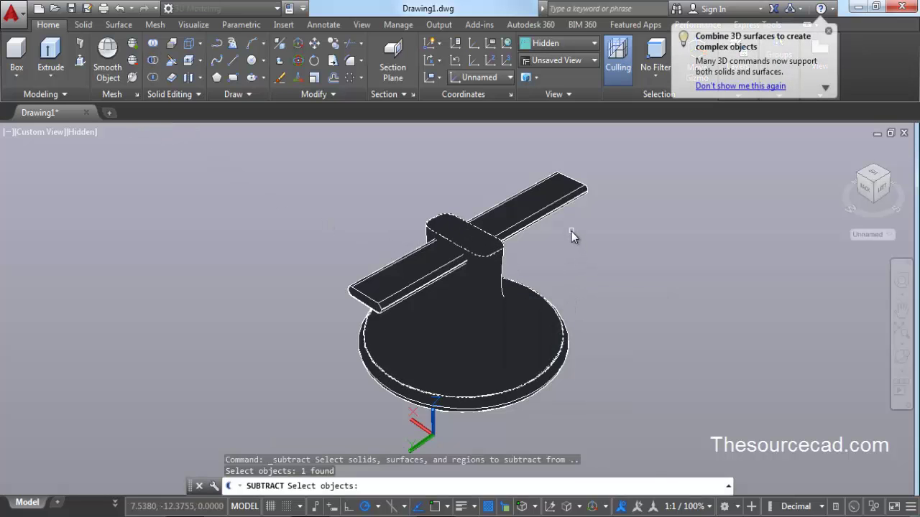
key(Return)
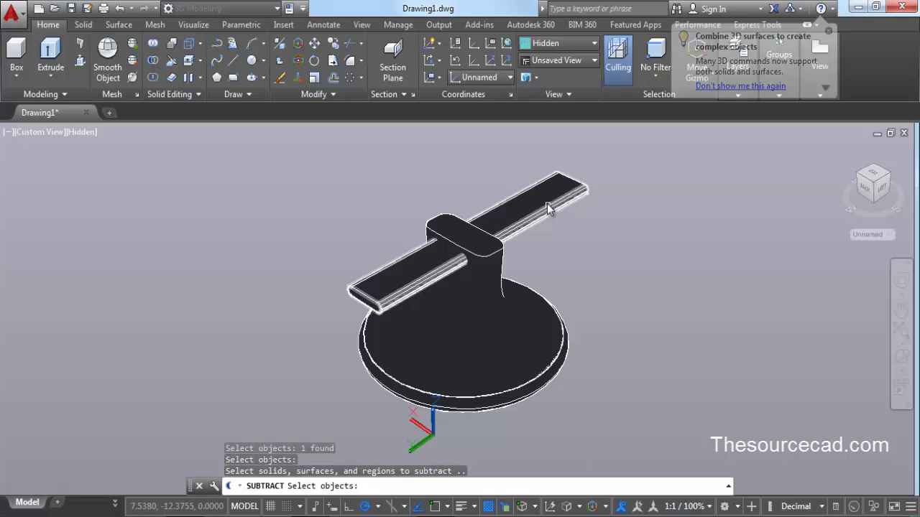
click(548, 205)
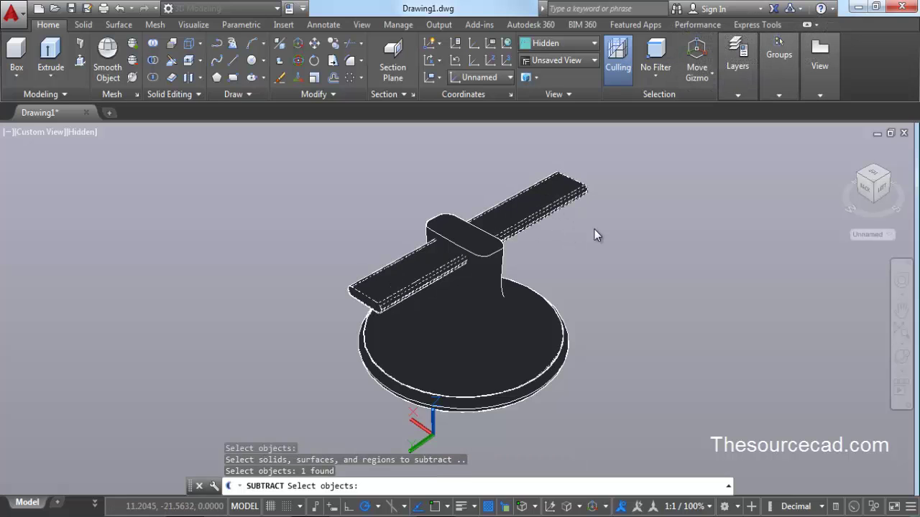
key(Return)
- Check the slot through the neck and show the model in the Left view with Parallel projection
click(901, 357)
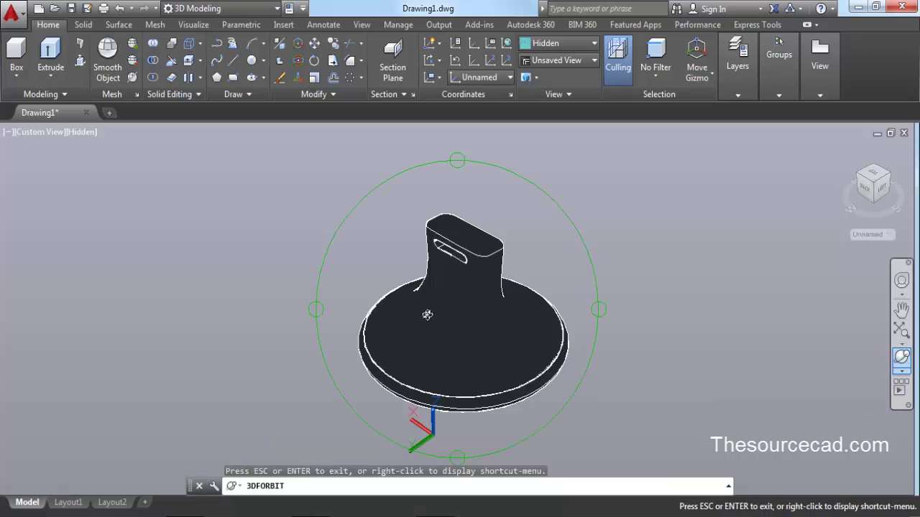
drag(439, 267, 532, 241)
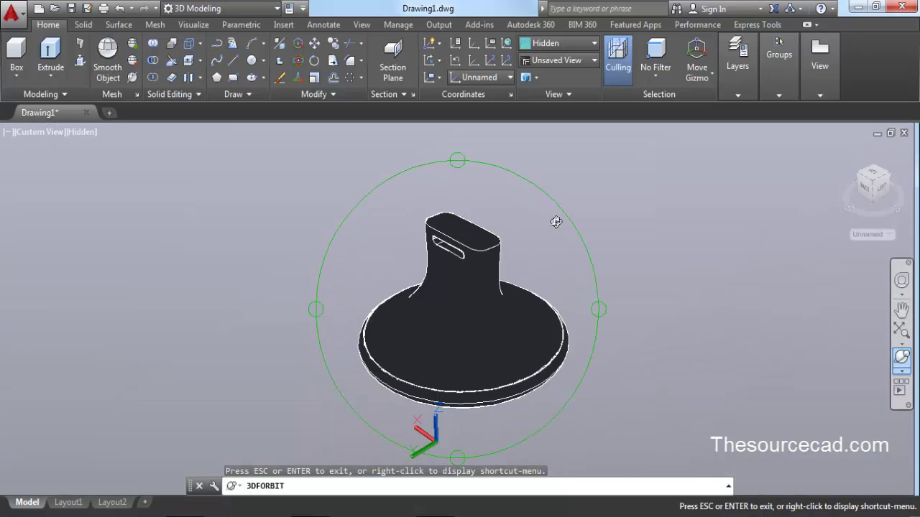
right_click(587, 187)
click(612, 193)
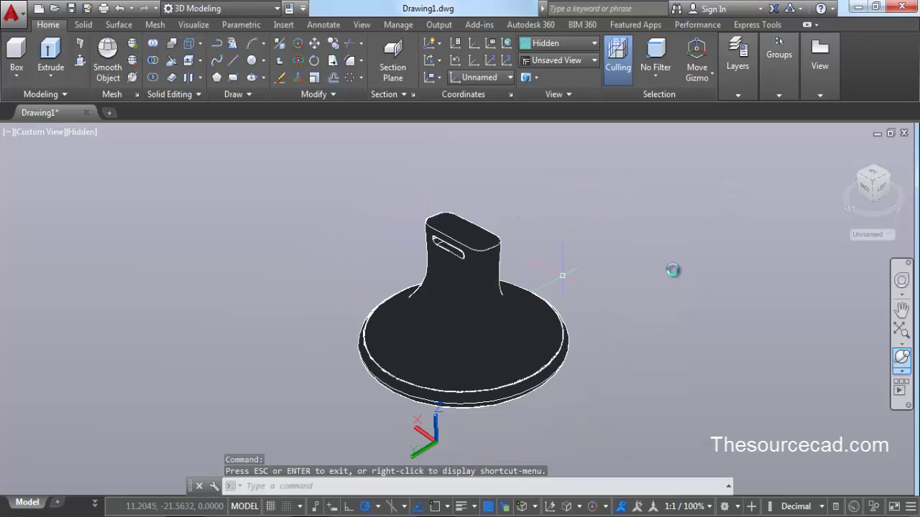
click(882, 190)
right_click(878, 189)
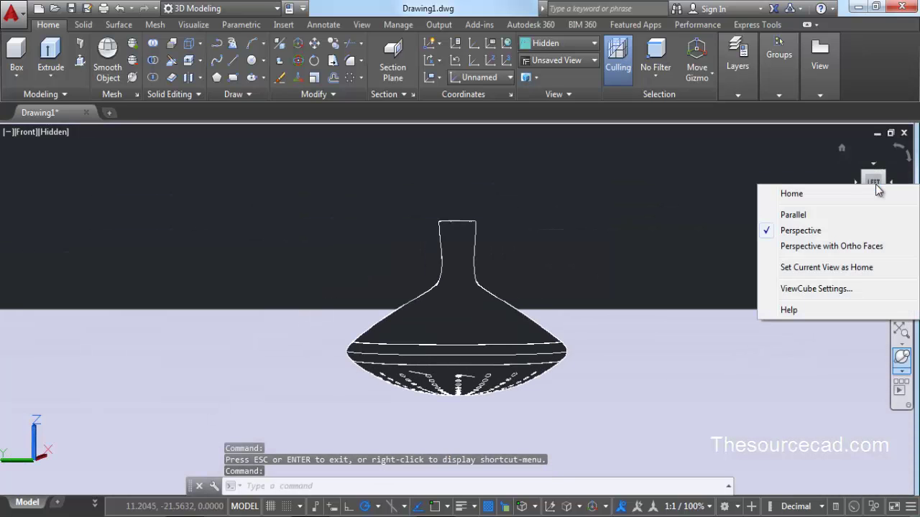
click(801, 217)
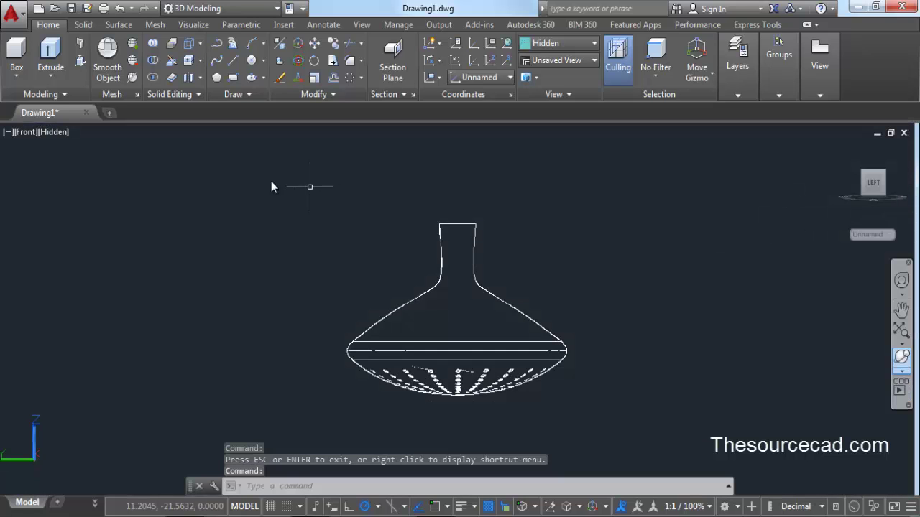
click(252, 61)
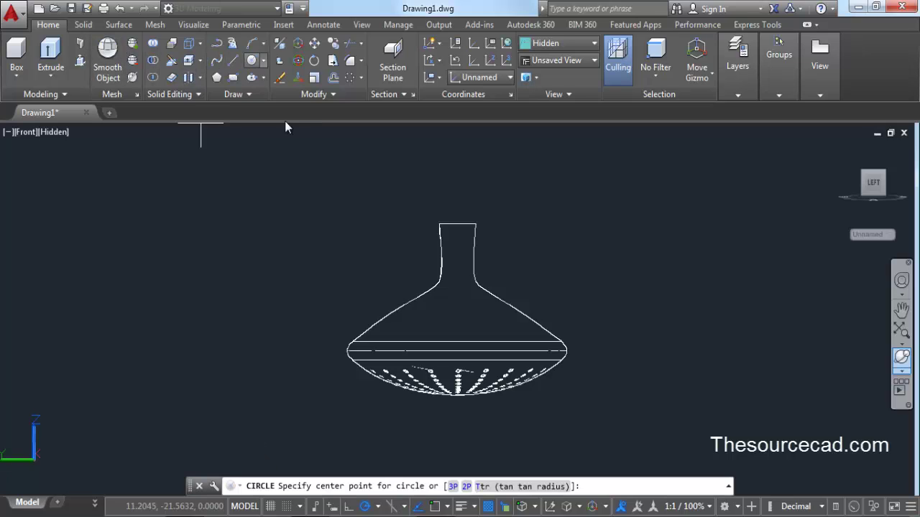
click(459, 247)
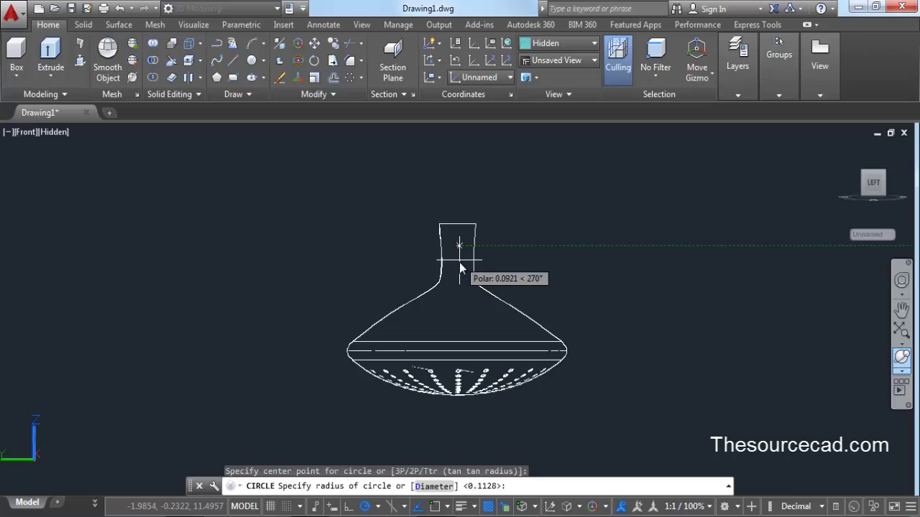
key(Escape)
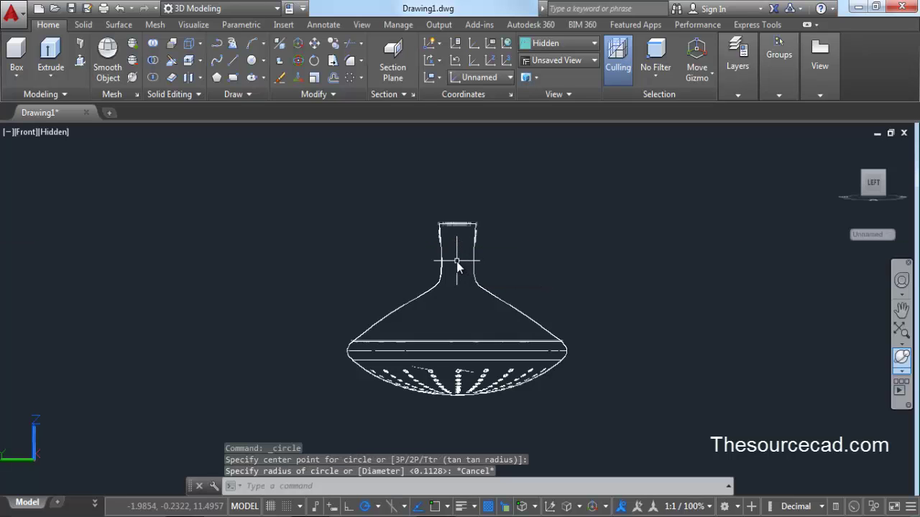
- Align the UCS XY plane with the current front view
click(436, 79)
click(435, 99)
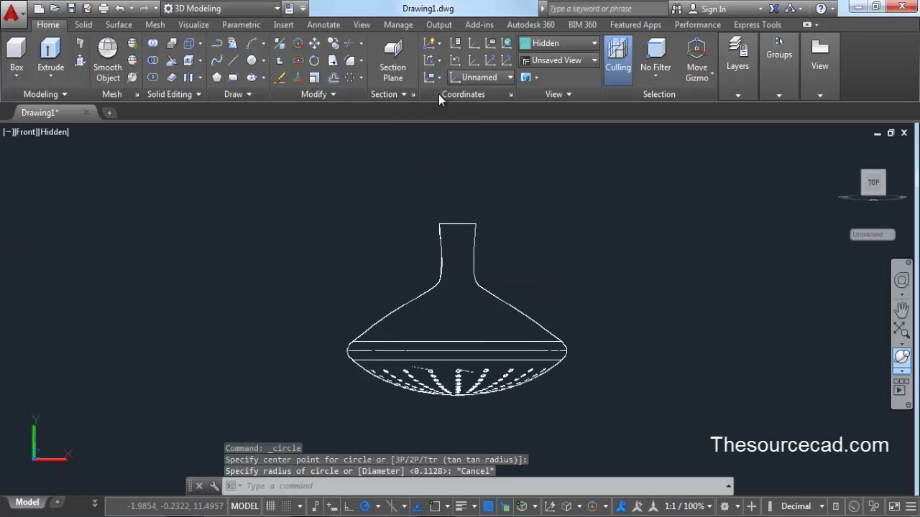
click(253, 63)
click(456, 246)
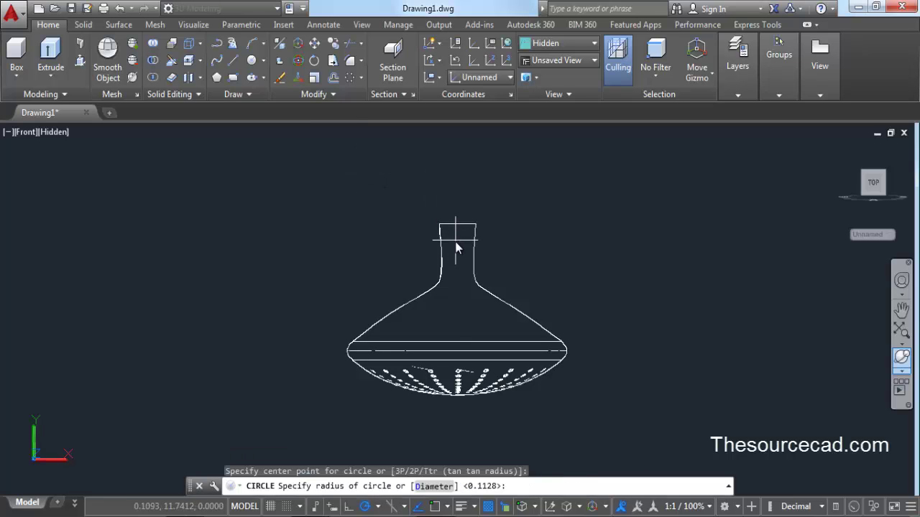
key(Escape)
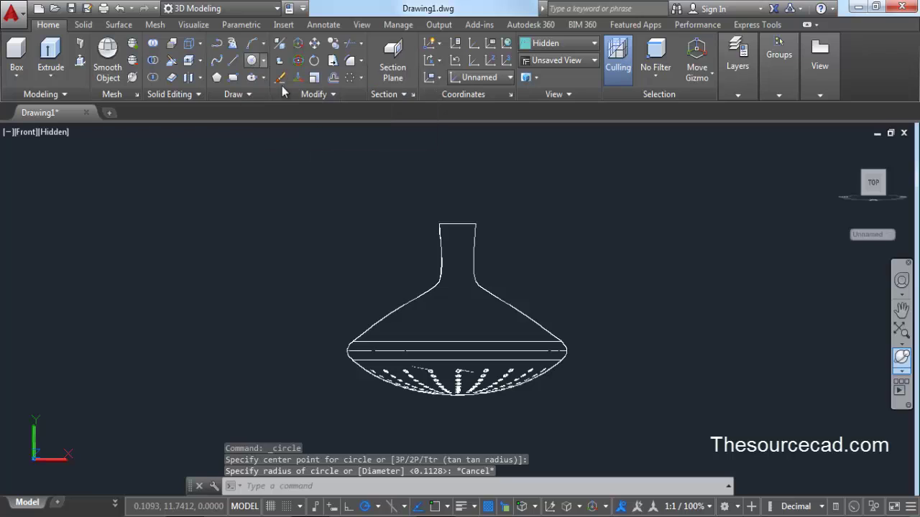
- Draw a circle with a radius of about 0.37 centred just above the neck's top edge
key(Return)
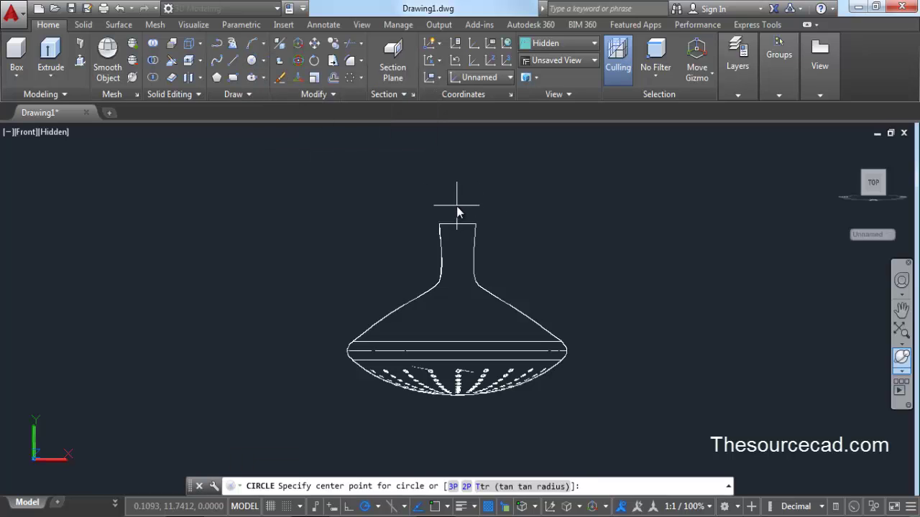
click(457, 206)
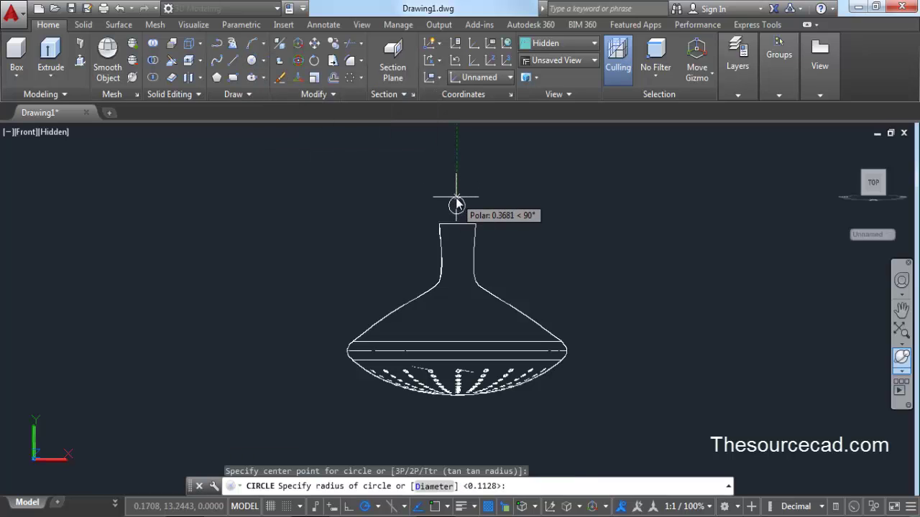
click(457, 197)
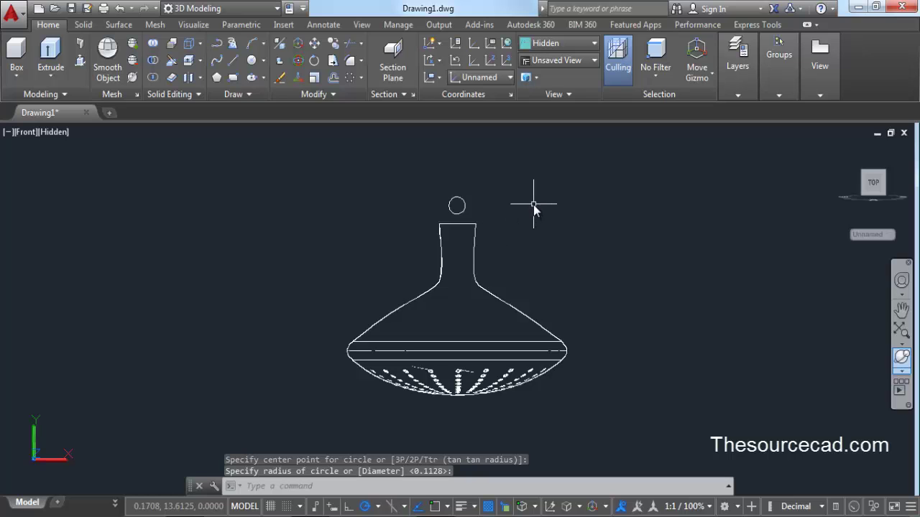
- Show the model upright in the Left view with Parallel projection
click(843, 151)
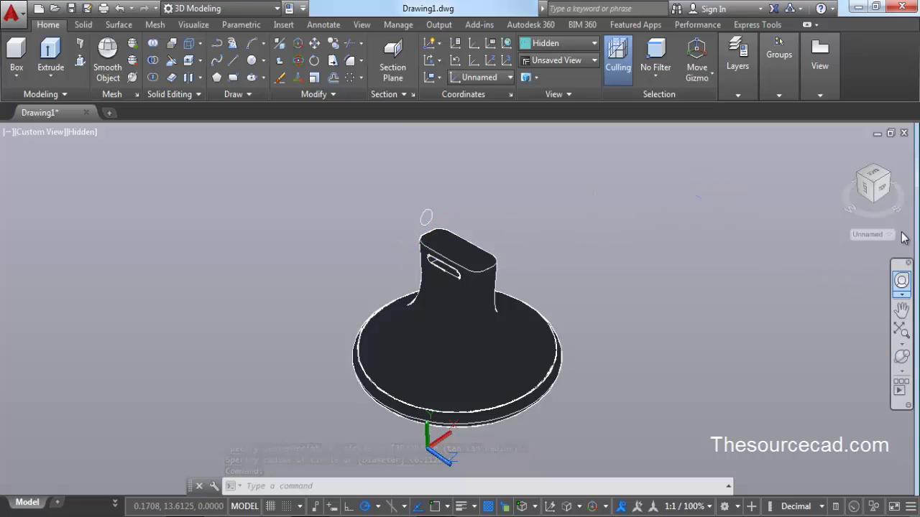
drag(877, 203, 870, 196)
click(869, 196)
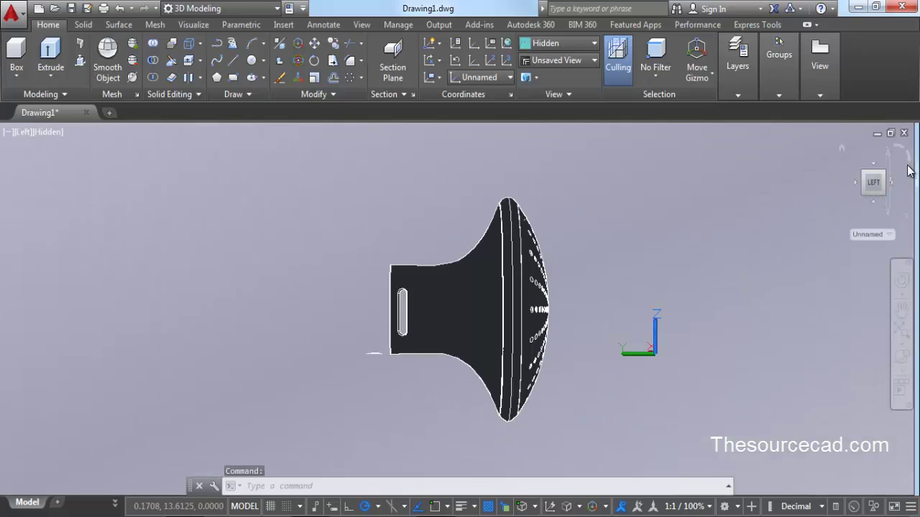
click(908, 161)
right_click(873, 181)
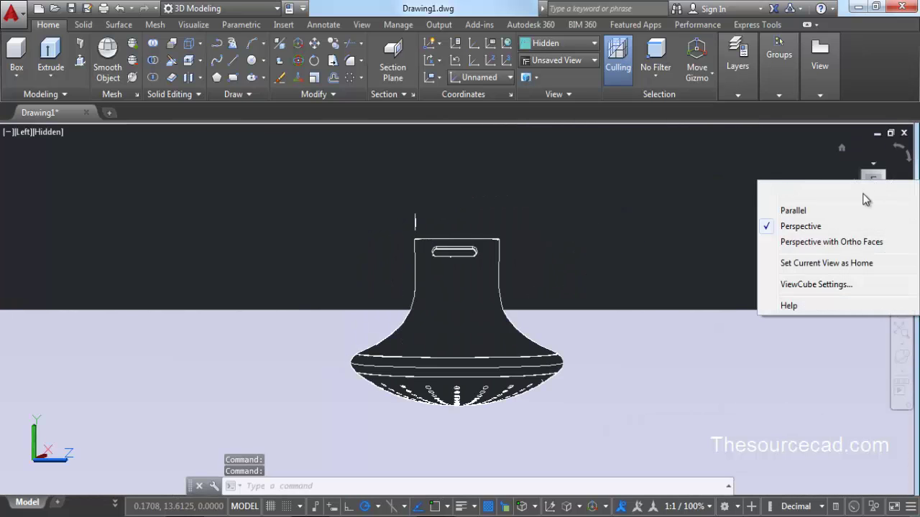
click(806, 212)
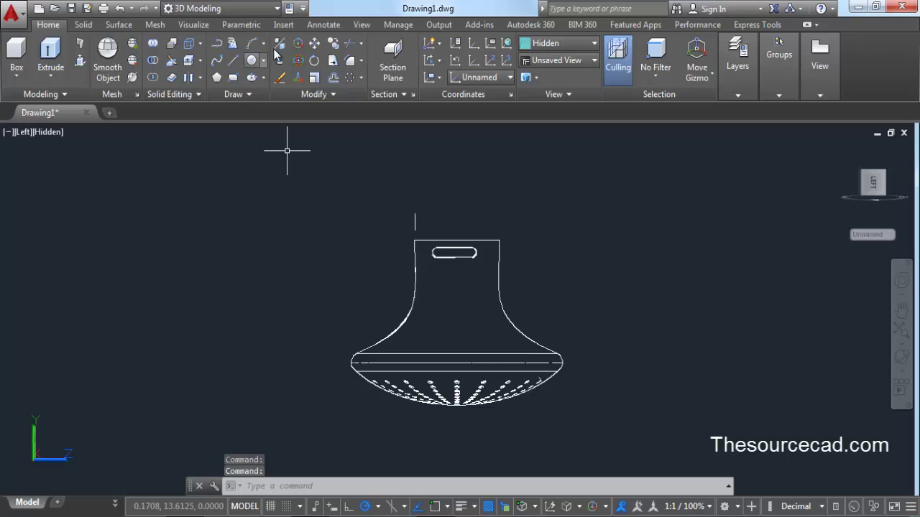
click(314, 44)
click(416, 221)
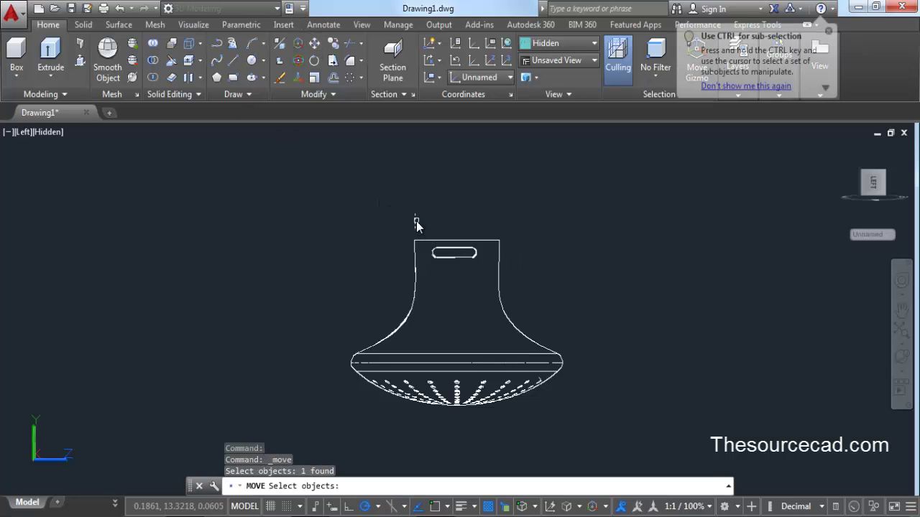
key(Return)
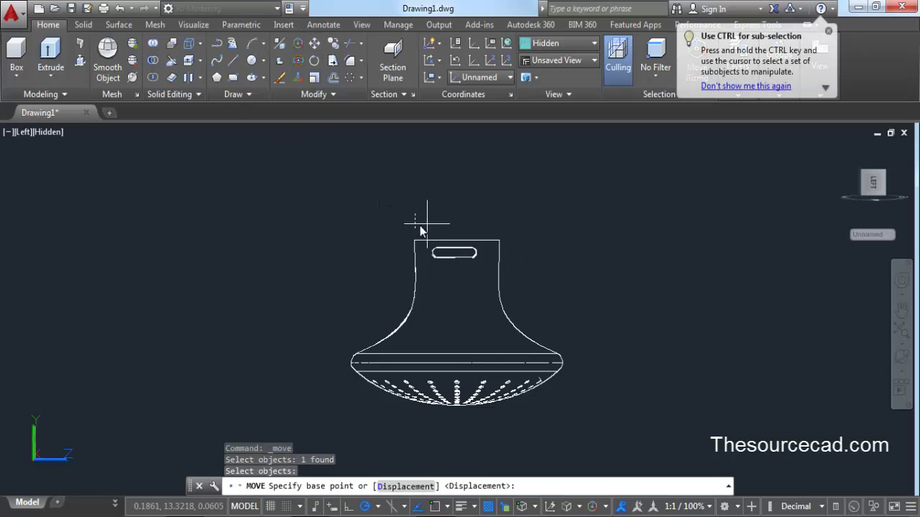
- Align the UCS with the Left view and shift the circle about 3.2 units horizontally away from the neck
click(439, 78)
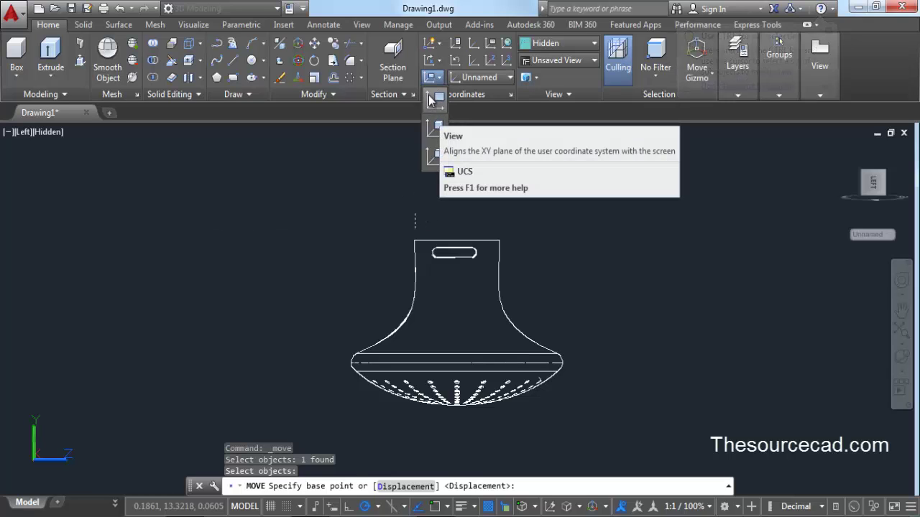
click(440, 98)
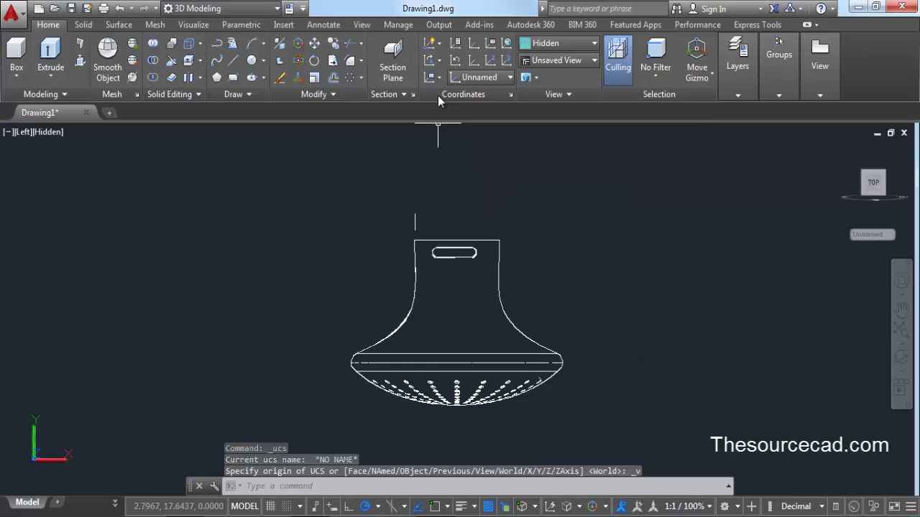
click(414, 221)
click(414, 222)
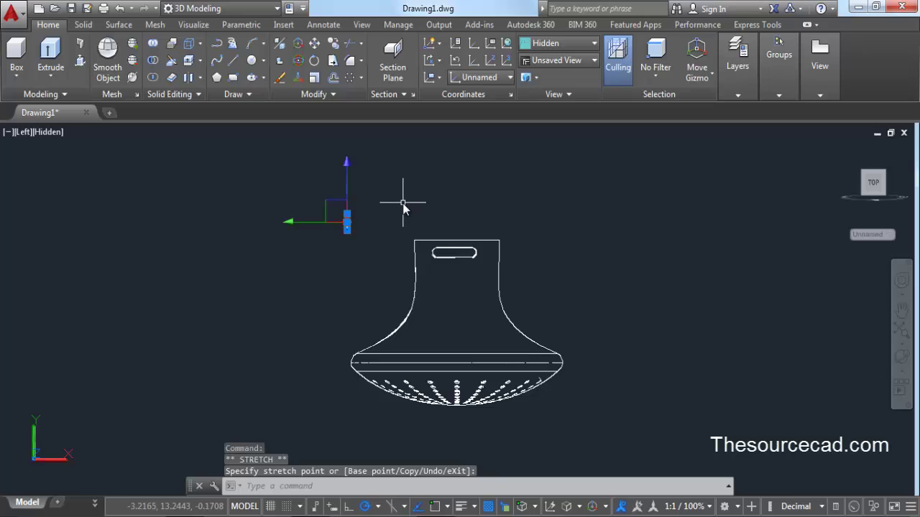
- Lower the circle about 1.6 units so it sits beside the neck, roughly level with the slot
click(347, 224)
click(347, 224)
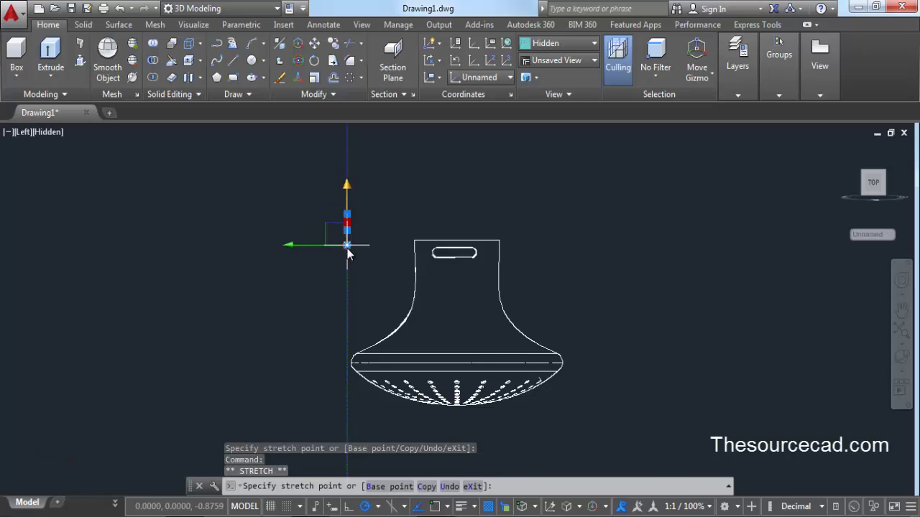
click(347, 250)
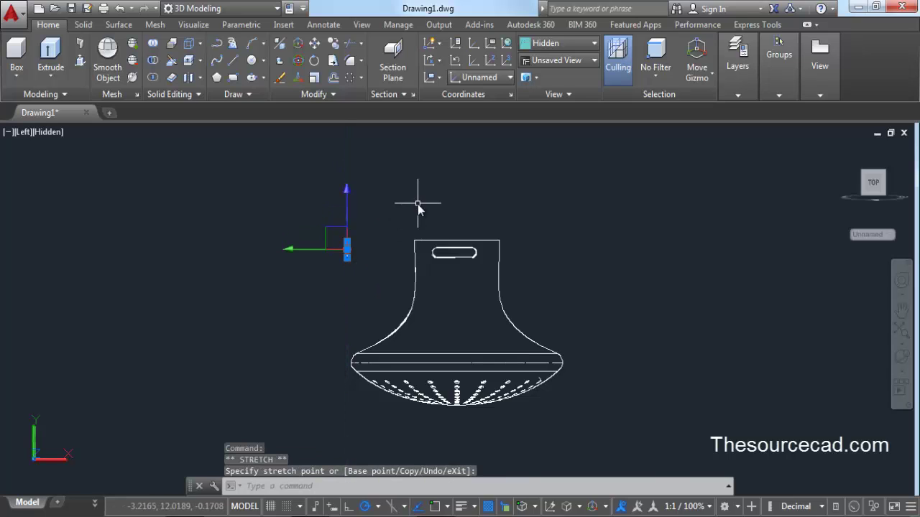
key(Escape)
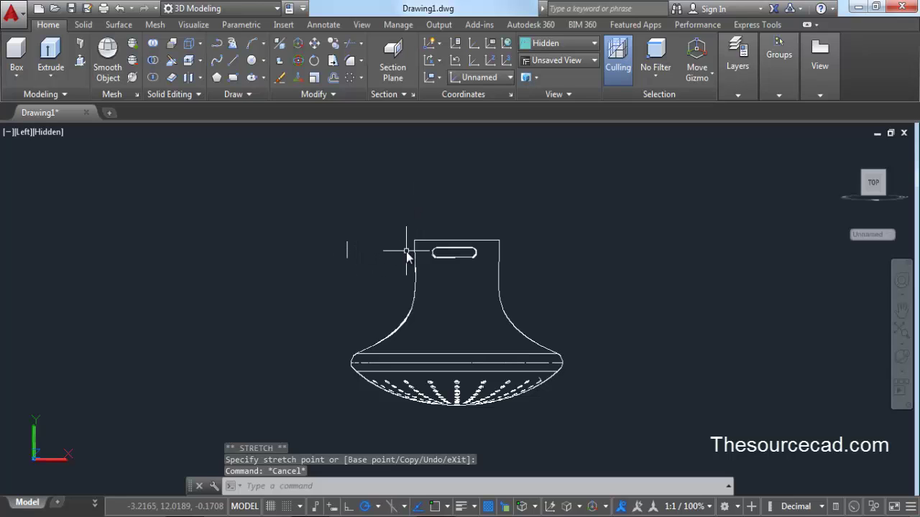
click(347, 255)
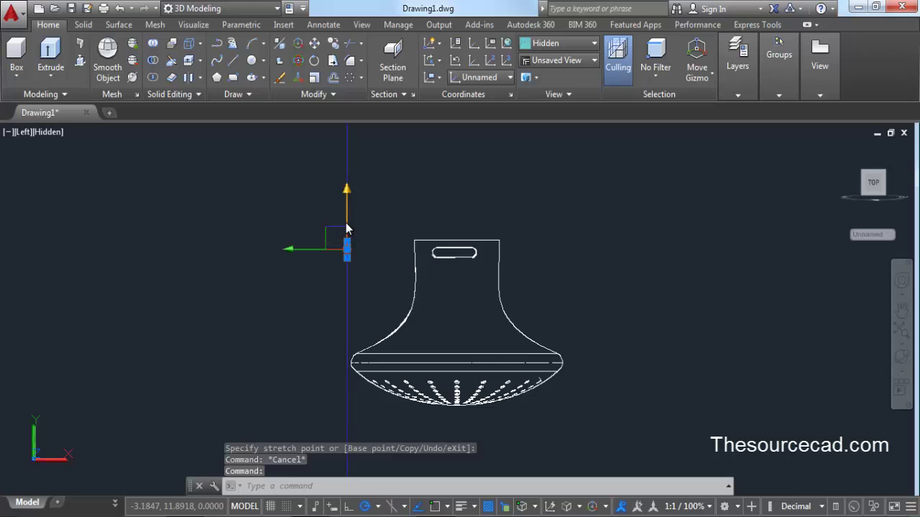
click(346, 227)
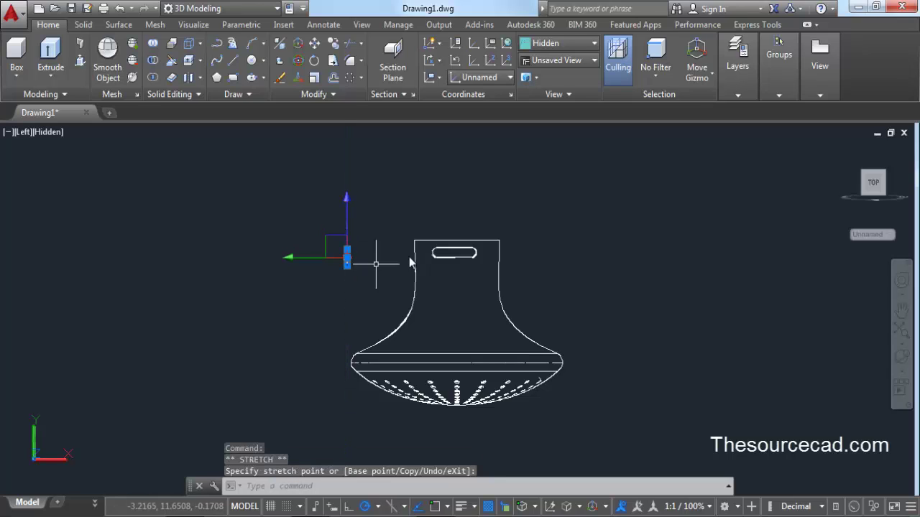
key(Escape)
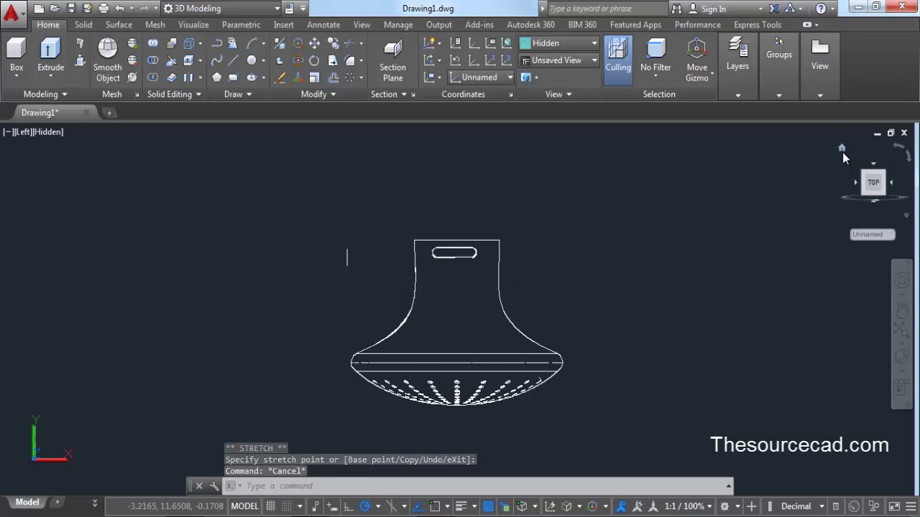
- Extrude the circle into a solid round rod that runs into the side of the neck near the slot
click(843, 151)
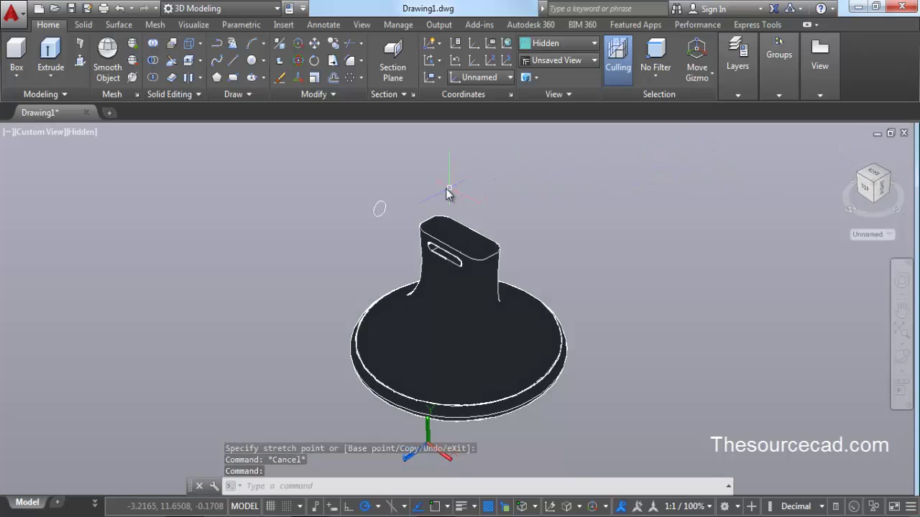
click(866, 175)
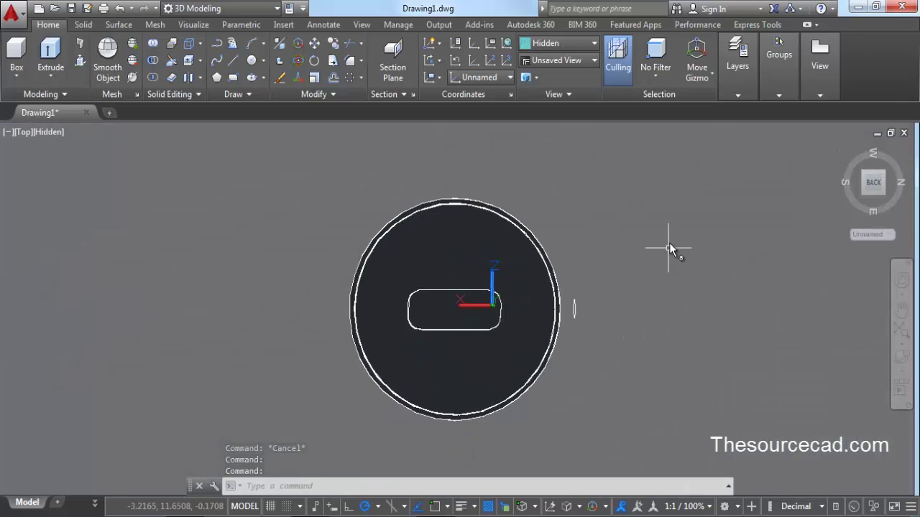
click(843, 149)
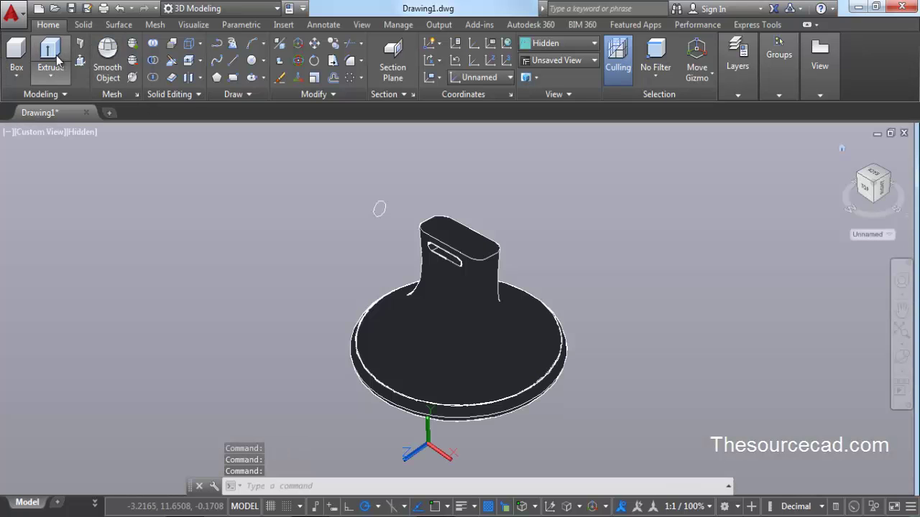
click(50, 54)
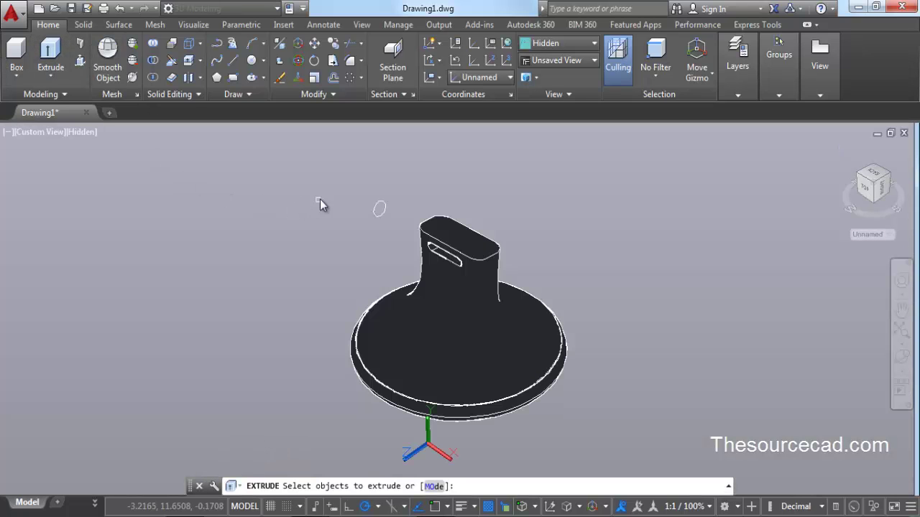
click(381, 209)
right_click(370, 195)
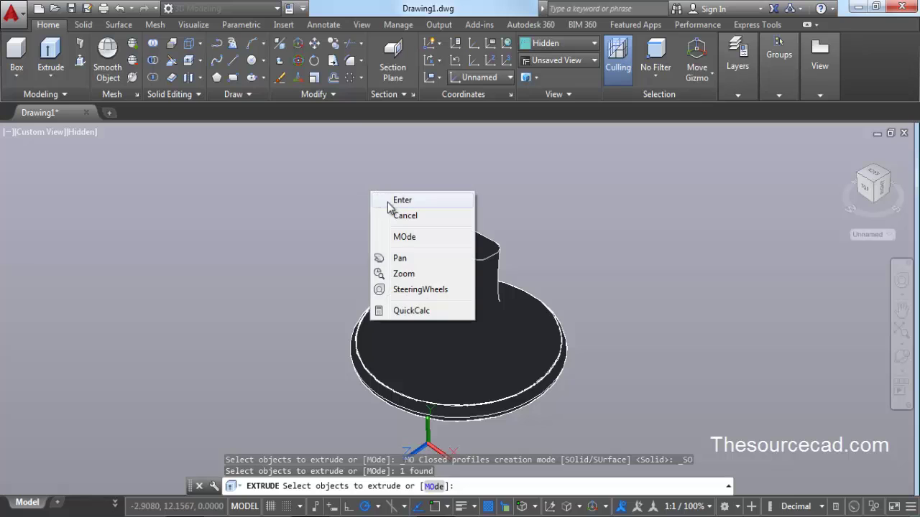
click(388, 201)
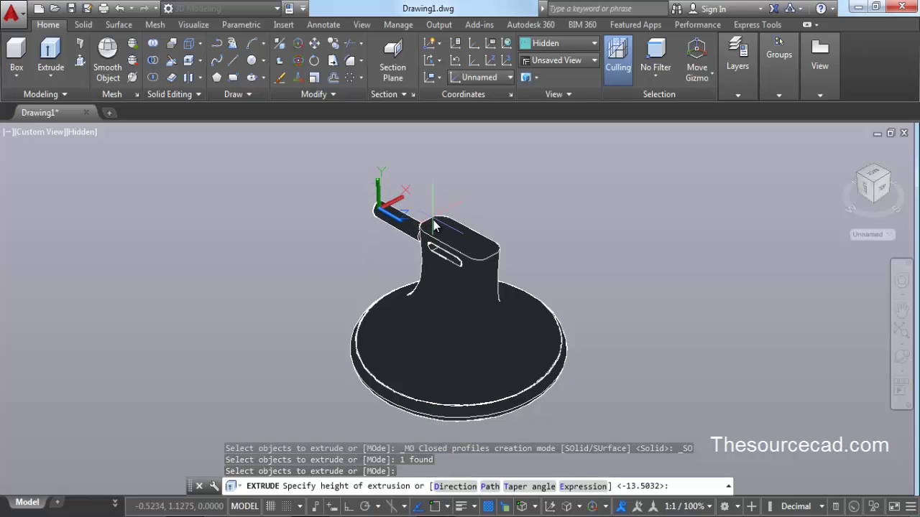
click(867, 190)
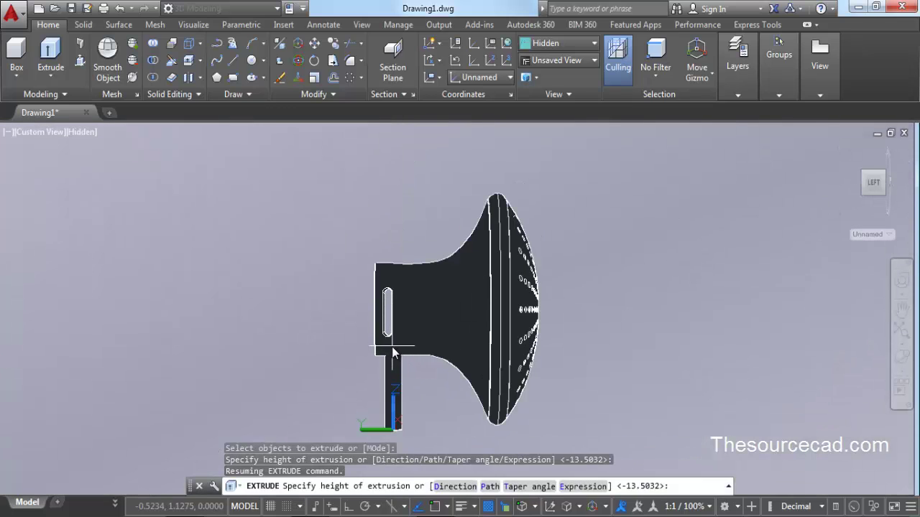
click(393, 352)
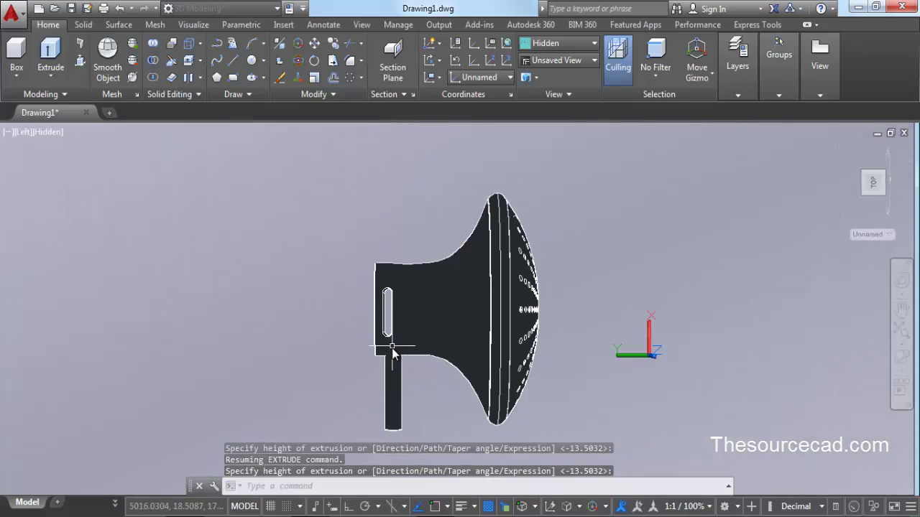
- Show the neck and rod upright at an angle in Parallel projection with the Shaded visual style
click(902, 359)
drag(489, 322, 499, 223)
right_click(499, 223)
click(511, 228)
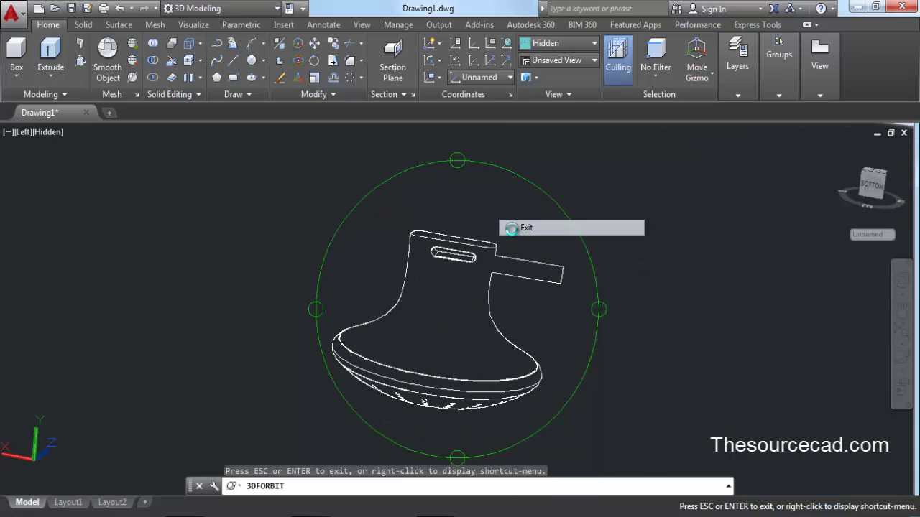
right_click(877, 193)
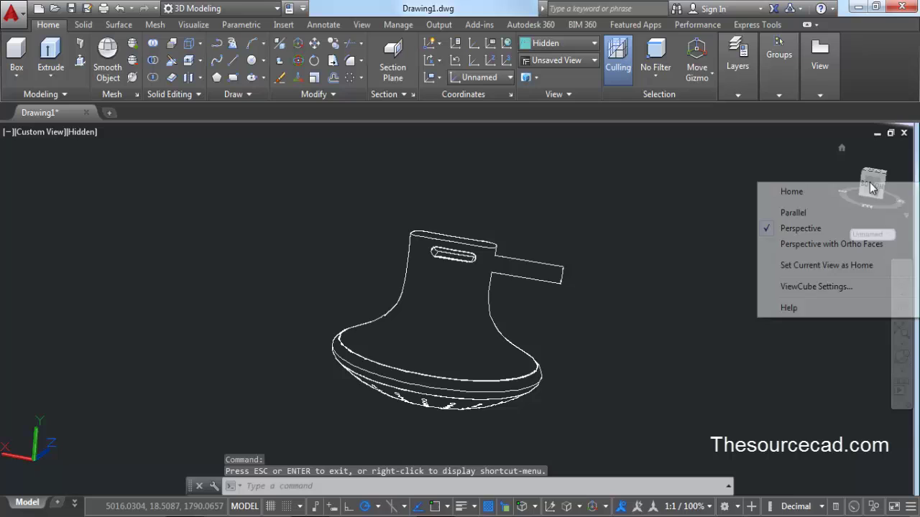
click(793, 213)
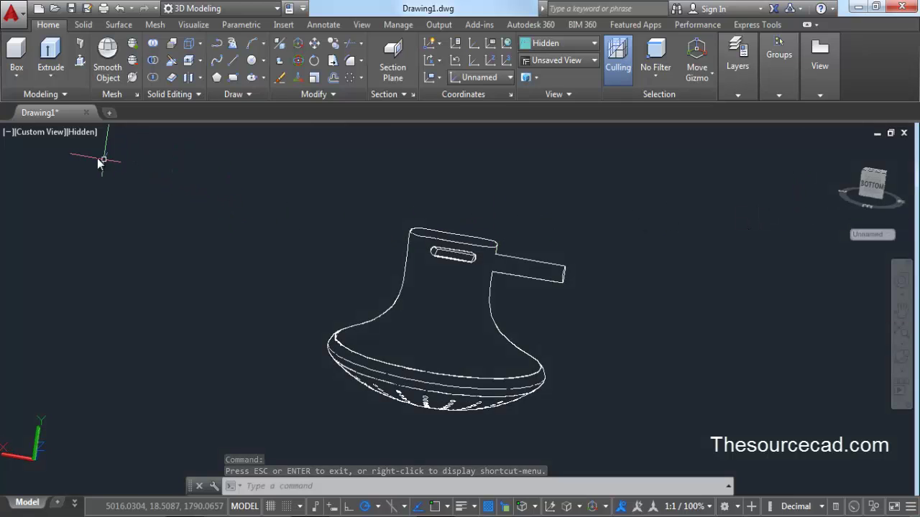
click(82, 132)
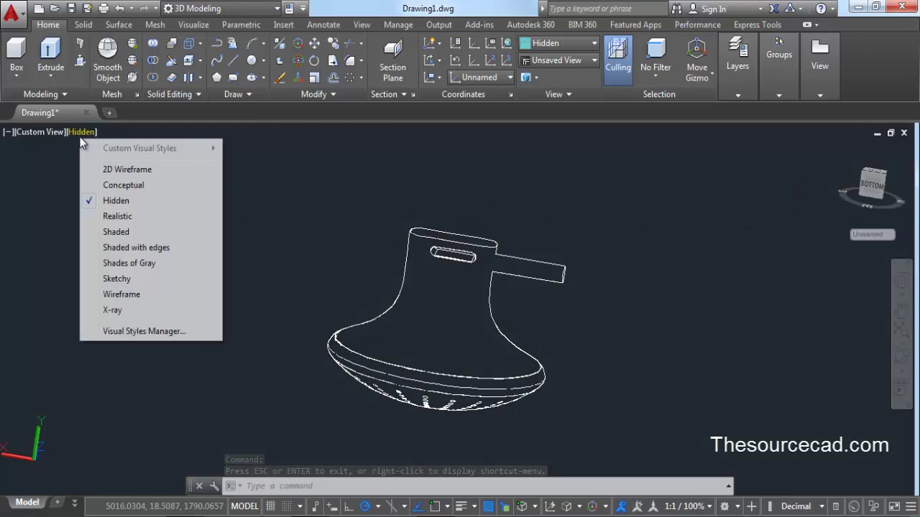
click(116, 232)
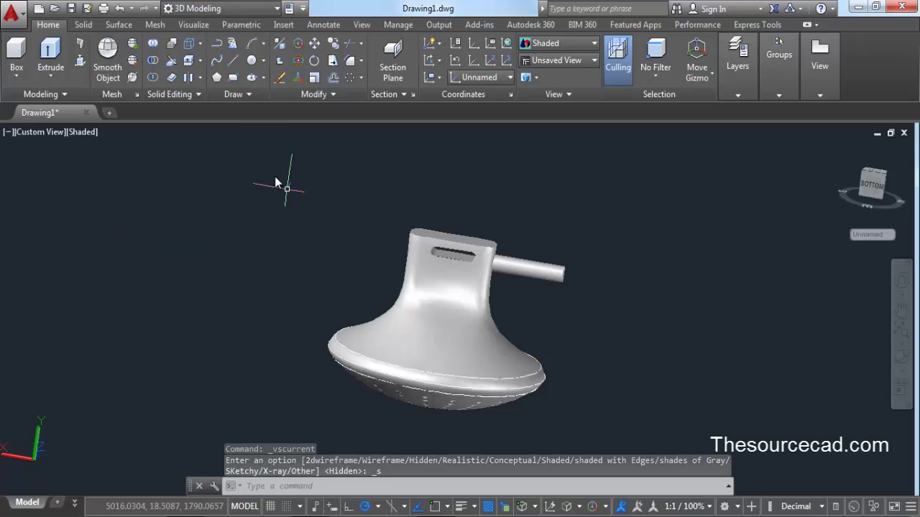
click(82, 24)
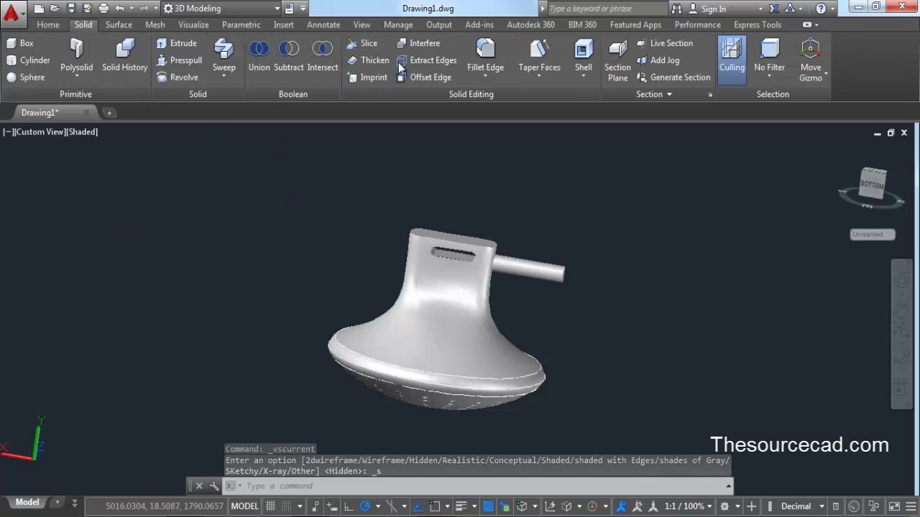
- Fillet the outer edge of the neck's flat end face with a radius of 0.2
click(485, 54)
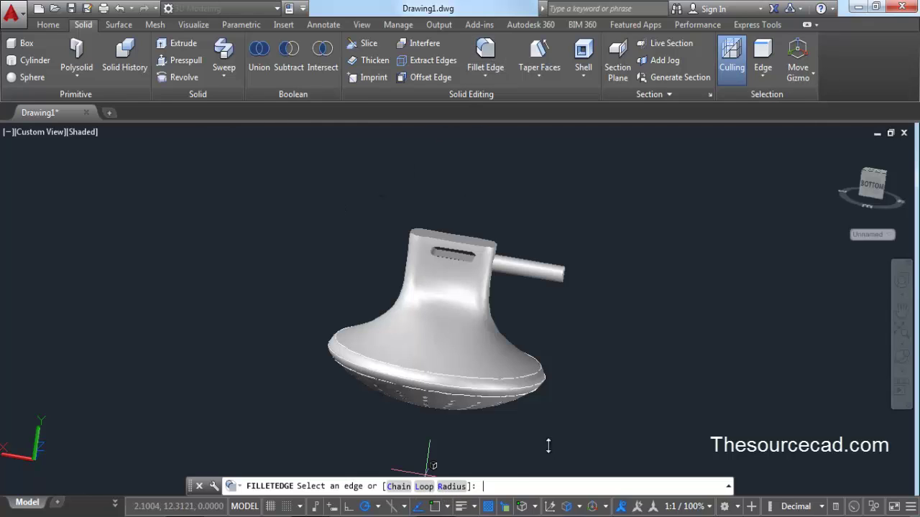
text(R)
key(Return)
text(0.2)
key(Return)
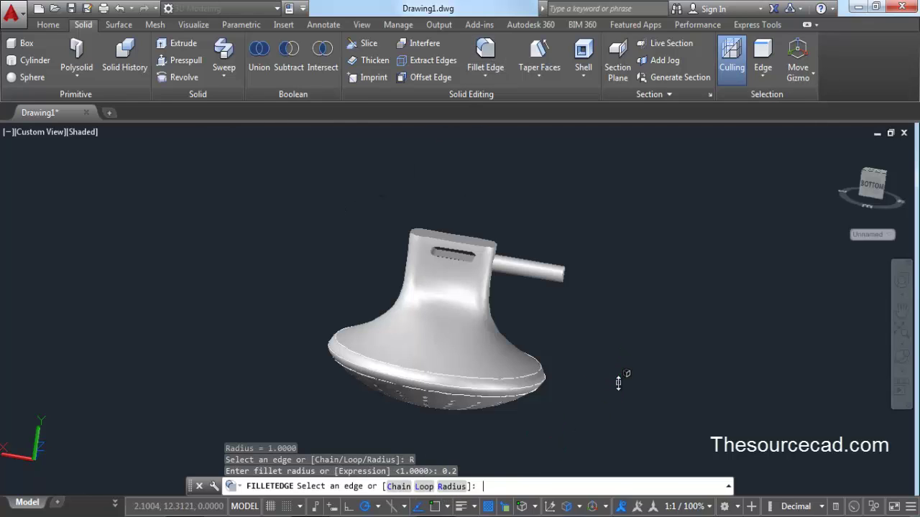
click(459, 234)
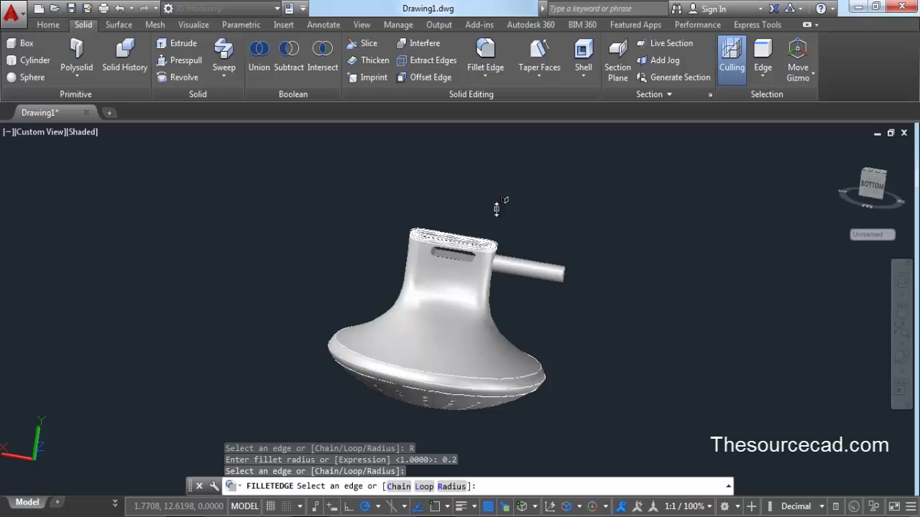
key(Return)
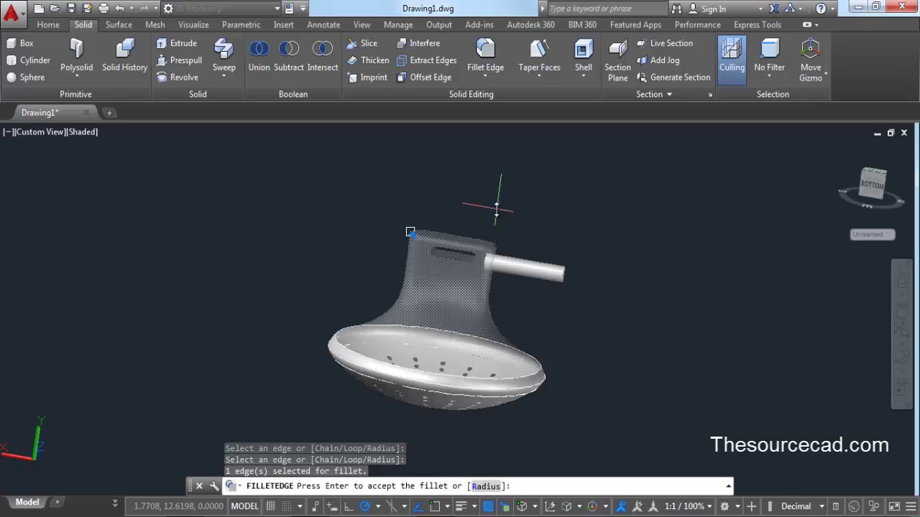
key(Return)
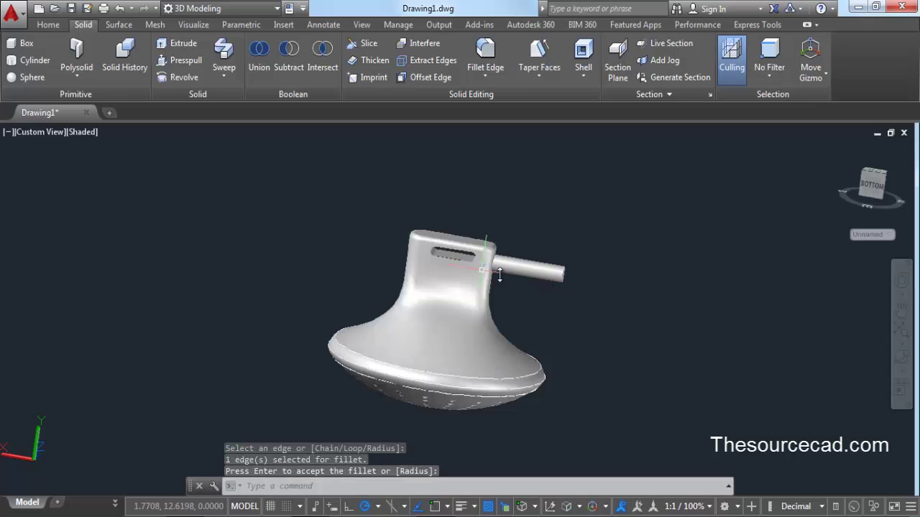
- Fillet the circular edge at the free end of the side rod with a radius of 0.2
click(902, 357)
drag(470, 323, 610, 232)
right_click(610, 232)
click(628, 243)
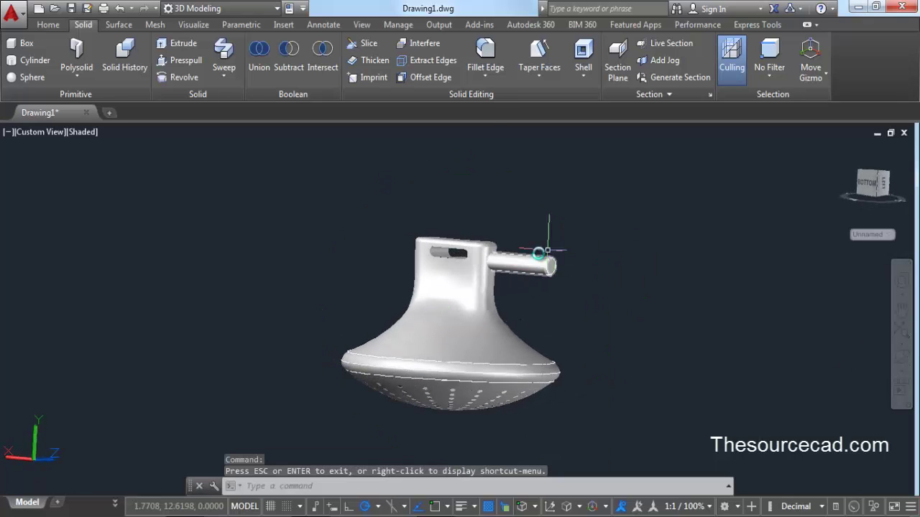
click(485, 56)
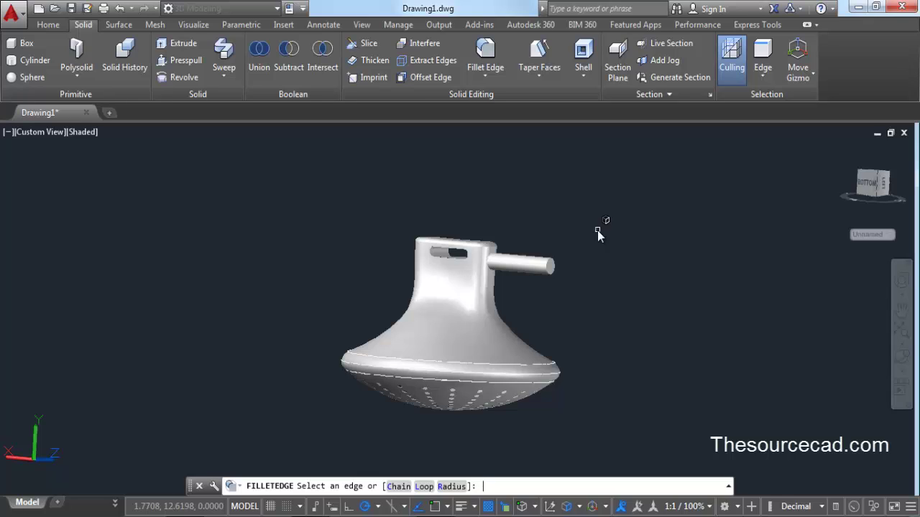
key(Return)
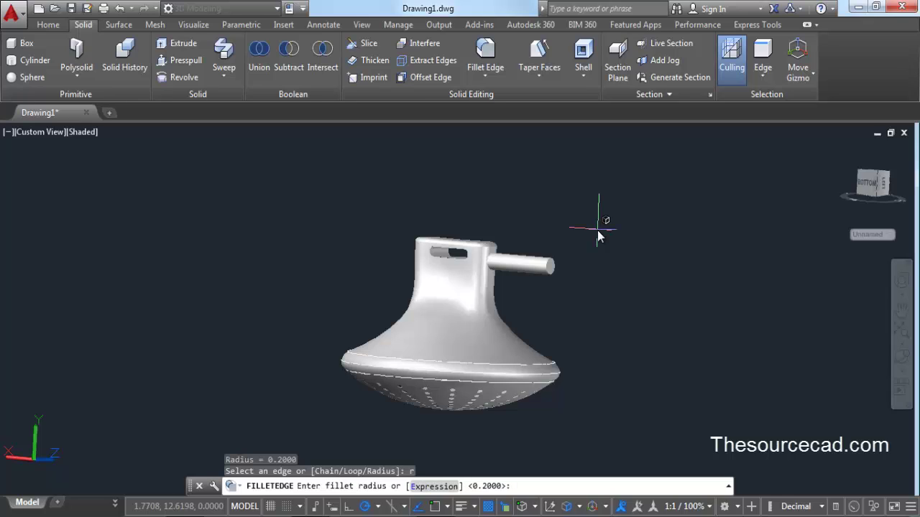
text(0.2)
key(Return)
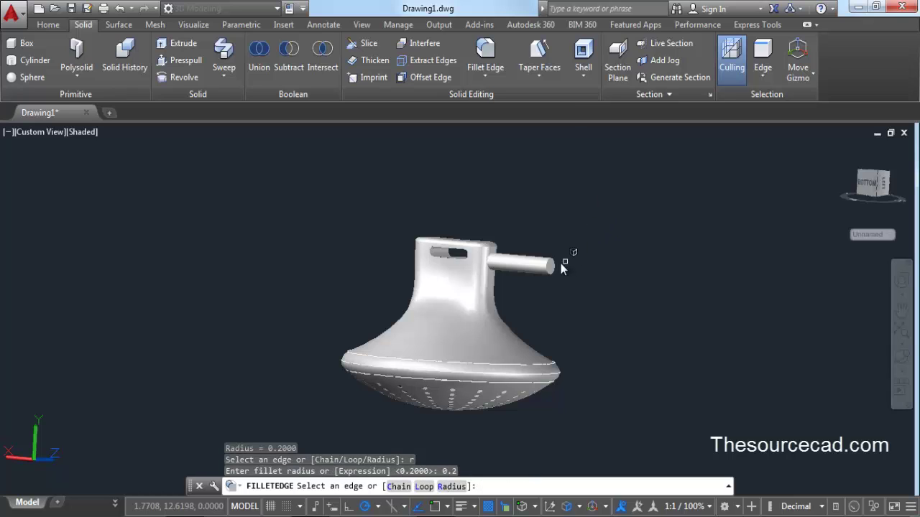
click(546, 266)
right_click(562, 247)
click(575, 255)
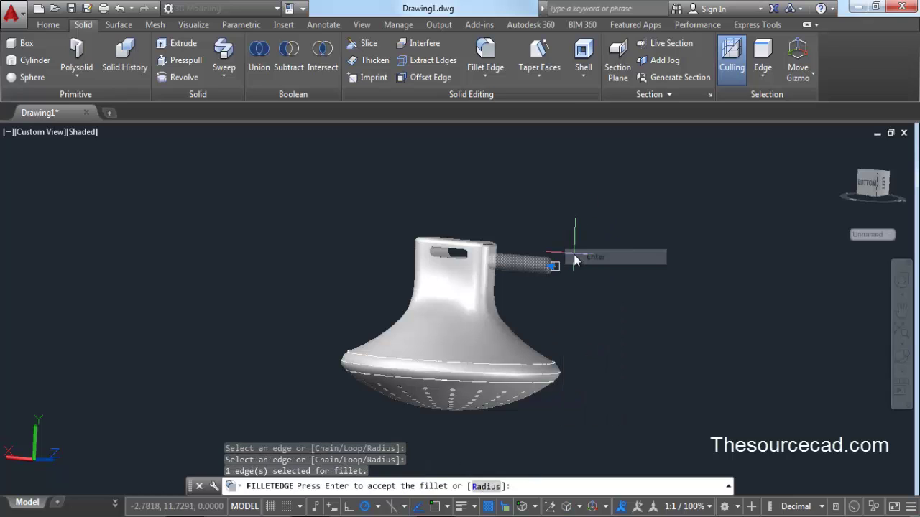
right_click(574, 255)
click(606, 264)
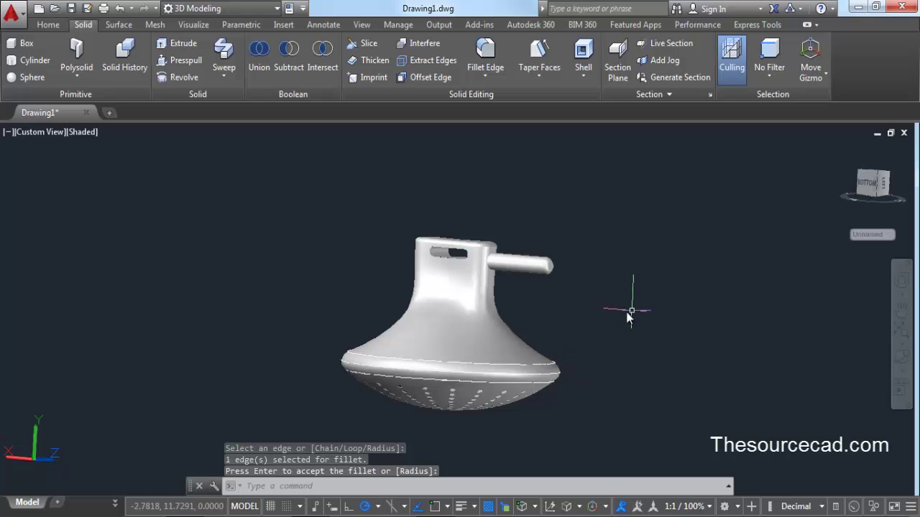
- Examine the rounded neck end and rod tip from several angles, finishing on a tilted view of the whole model
click(901, 357)
drag(460, 367, 475, 323)
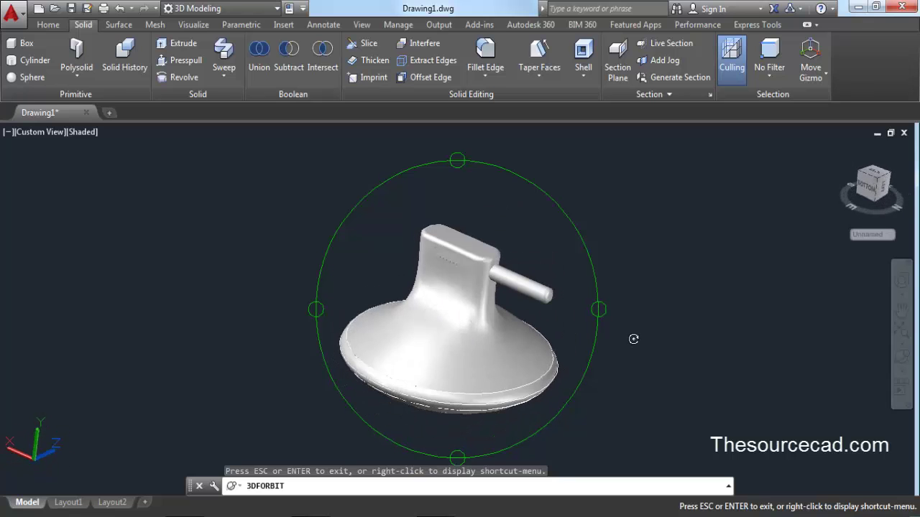
drag(433, 289, 395, 353)
drag(474, 216, 415, 278)
right_click(536, 216)
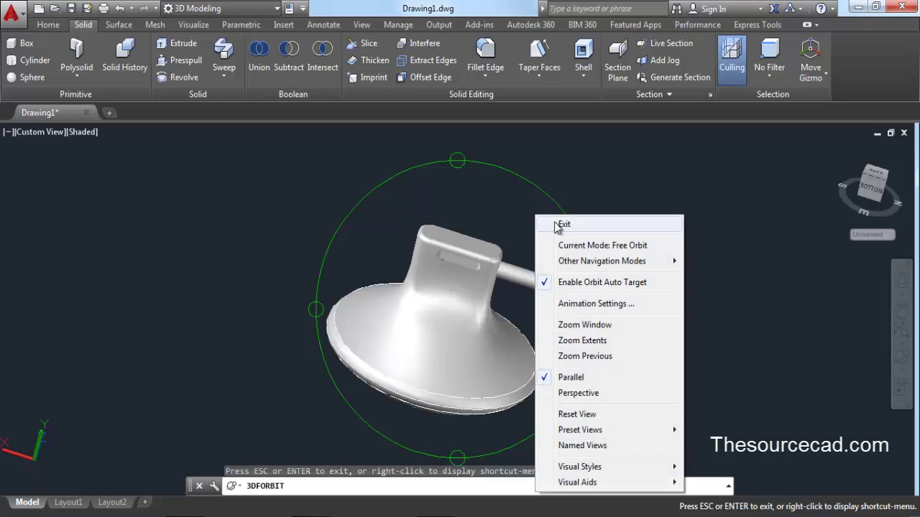
click(563, 225)
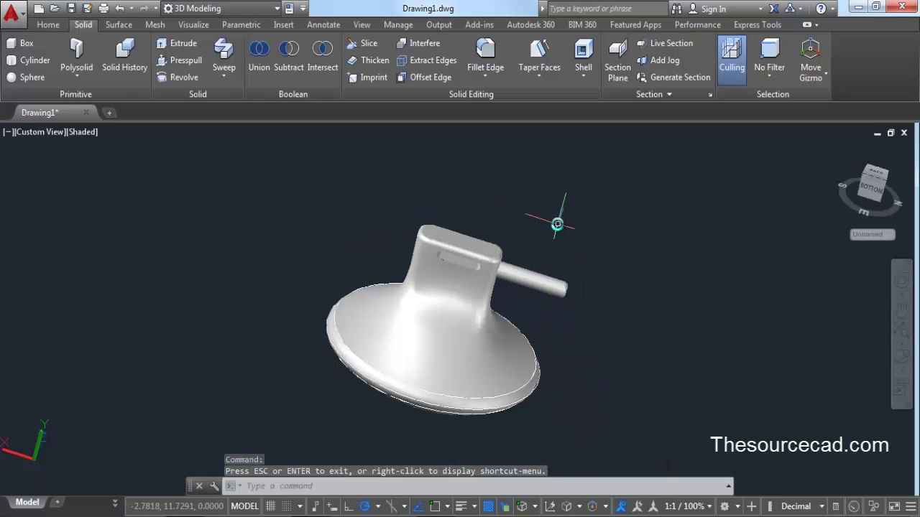